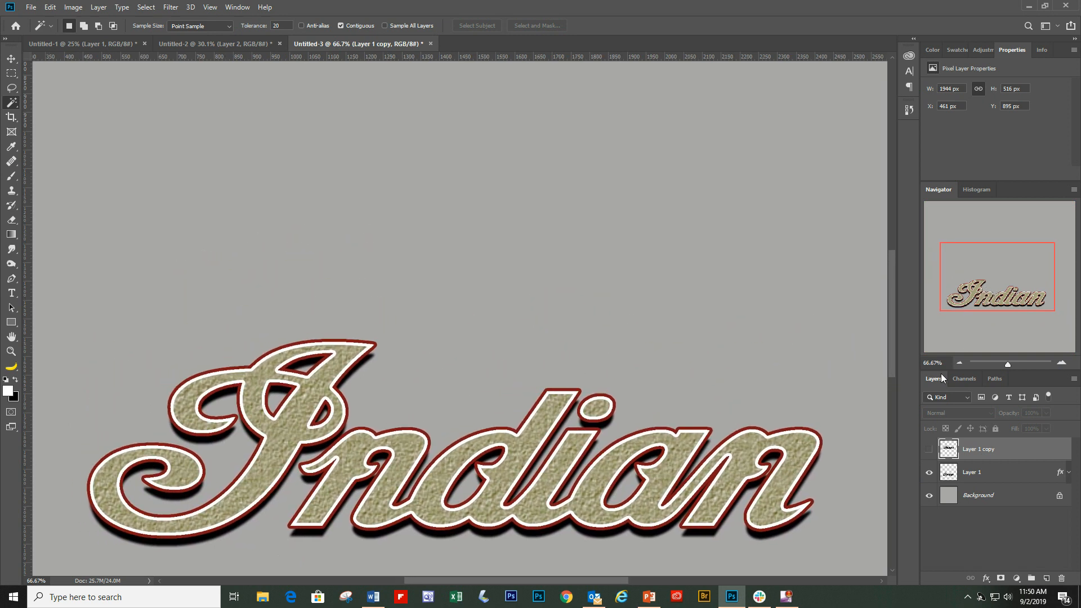
Show the plain black lettering on Layer 1 copy and hide the styled Layer 1
{"action": "left_click", "coordinate": [929, 450]}
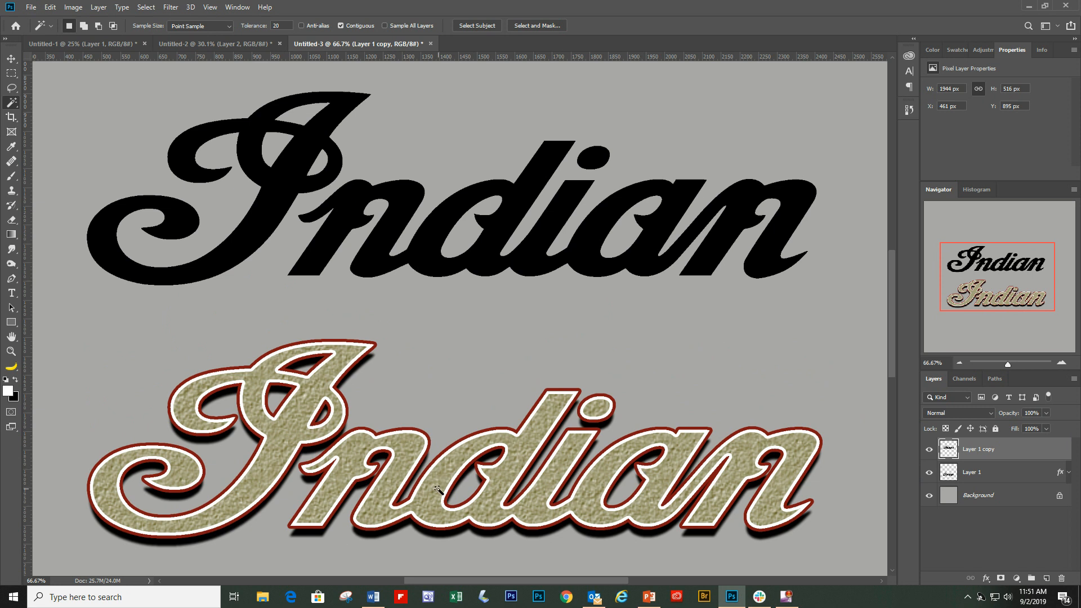
{"action": "left_click", "coordinate": [930, 473]}
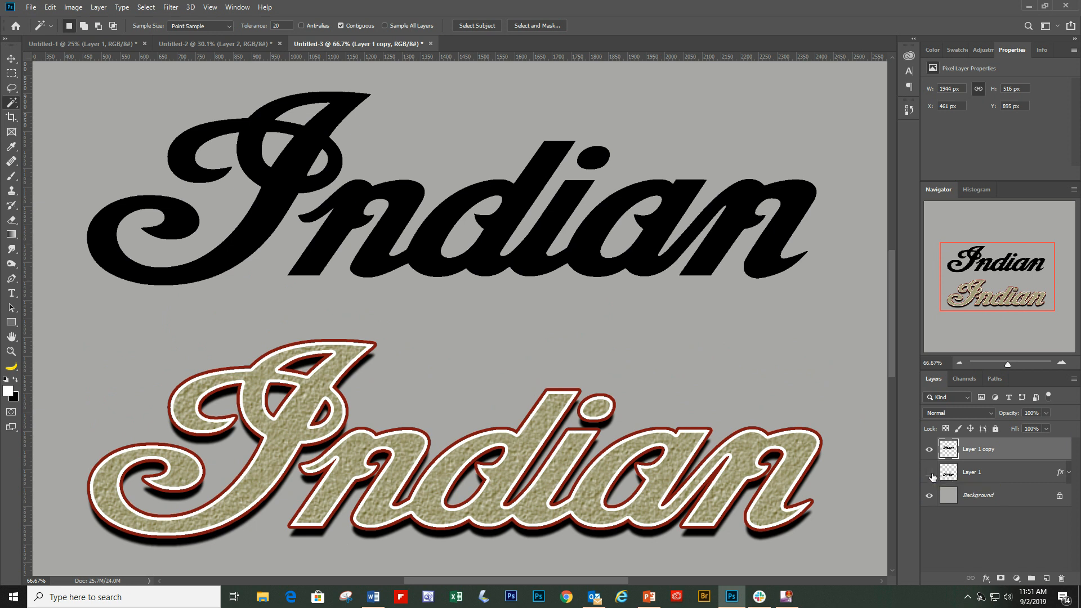
{"action": "left_click_drag", "start_coordinate": [1002, 299], "coordinate": [1003, 284]}
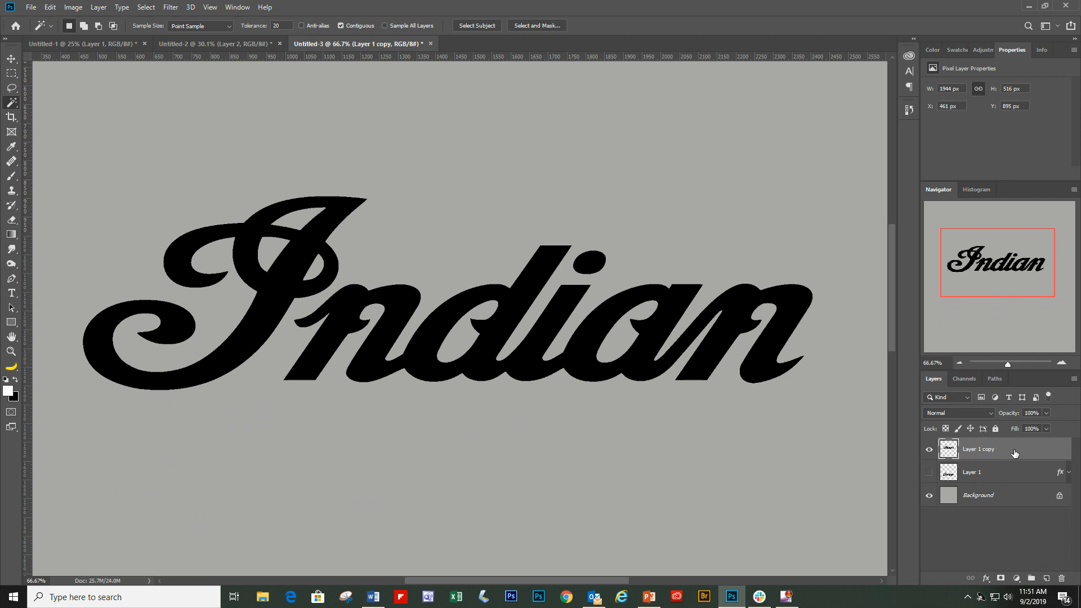
Look over Layer 1 copy's blending options and compare its plain lettering with the styled lettering on Layer 1
{"action": "double_click", "coordinate": [1015, 454]}
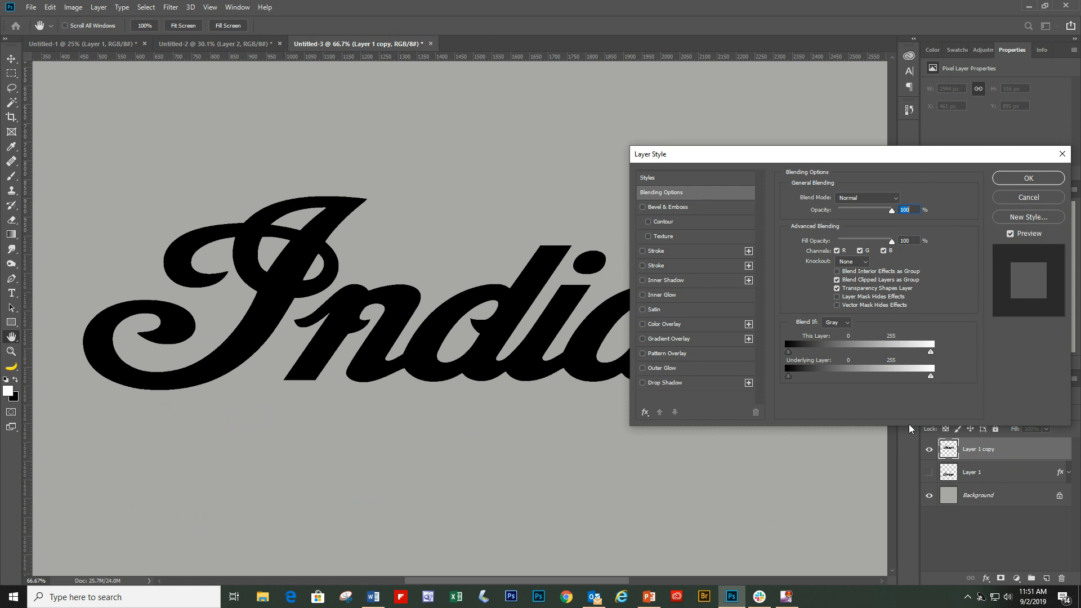
{"action": "left_click", "coordinate": [1029, 198]}
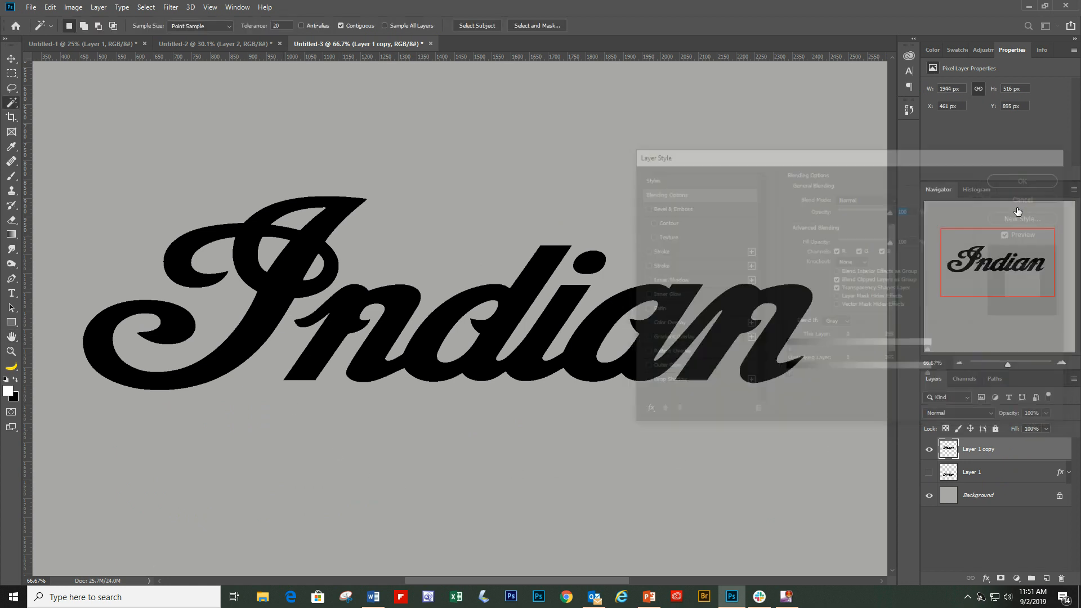
{"action": "left_click", "coordinate": [929, 472]}
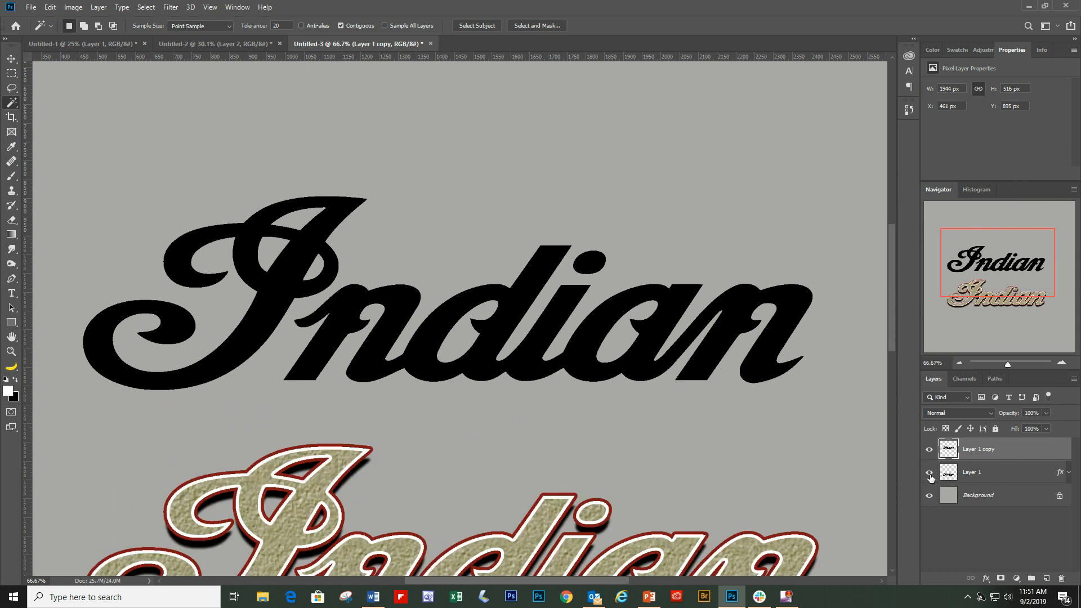
{"action": "left_click_drag", "start_coordinate": [892, 306], "coordinate": [893, 342]}
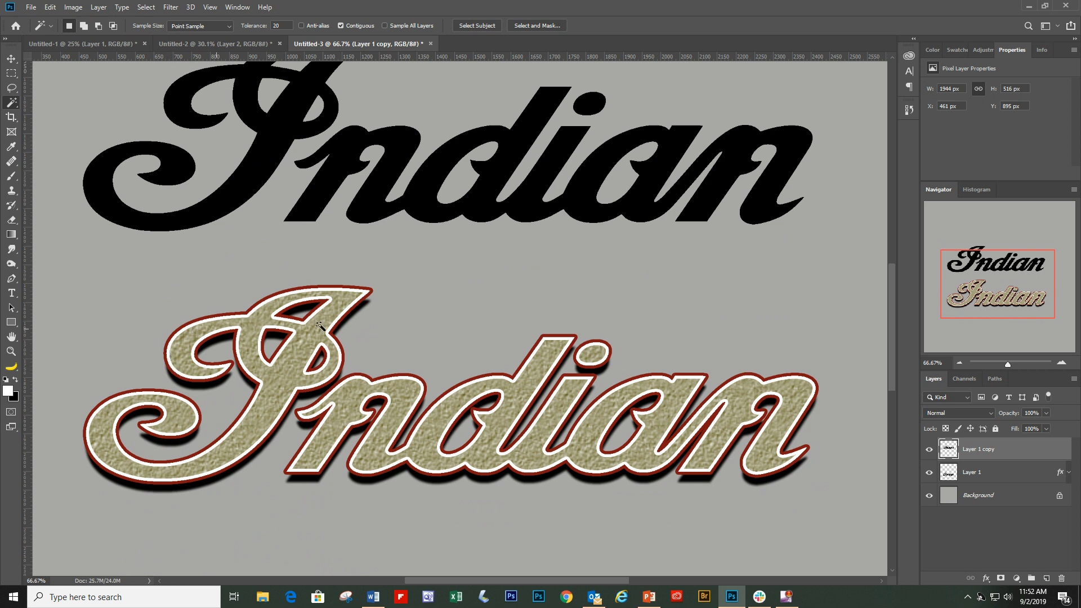
{"action": "left_click", "coordinate": [929, 472]}
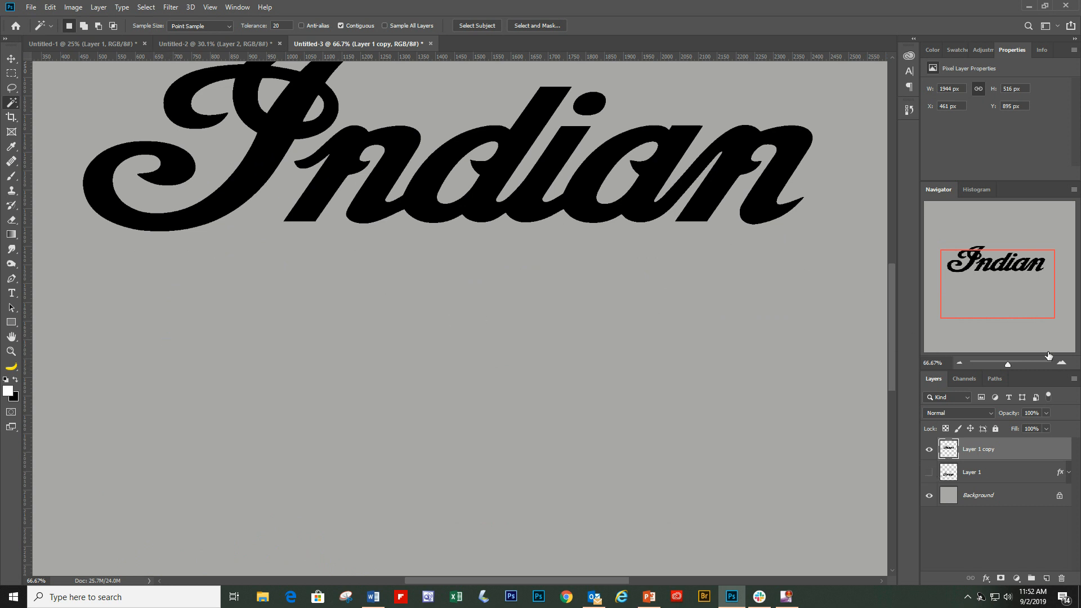
{"action": "left_click_drag", "start_coordinate": [1013, 286], "coordinate": [1011, 267]}
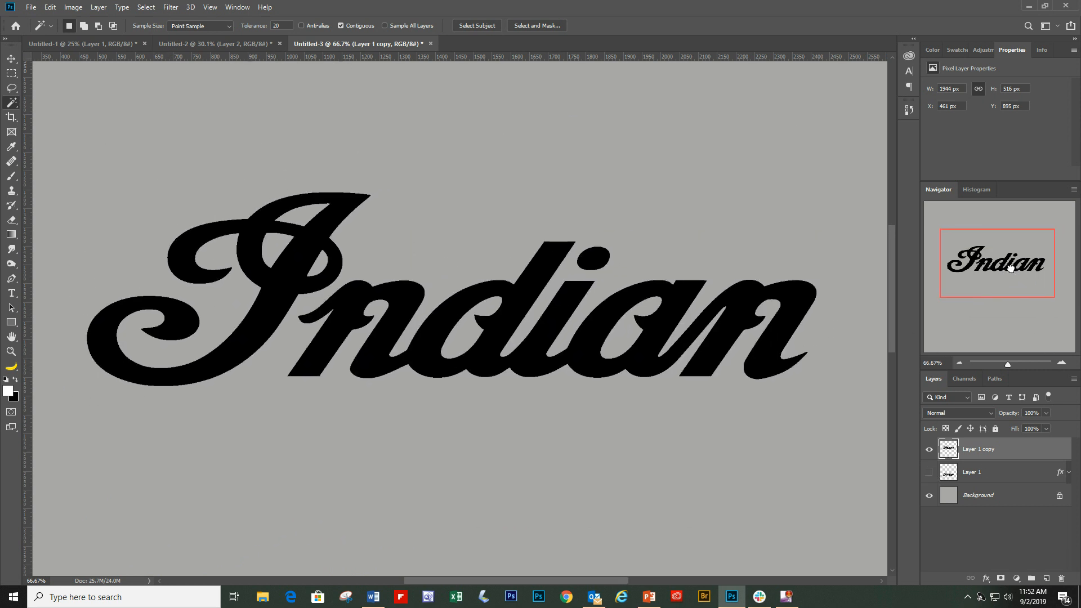
Delete the extra stroke entry from Layer 1 copy's layer style and enable the remaining Stroke effect
{"action": "double_click", "coordinate": [1041, 455]}
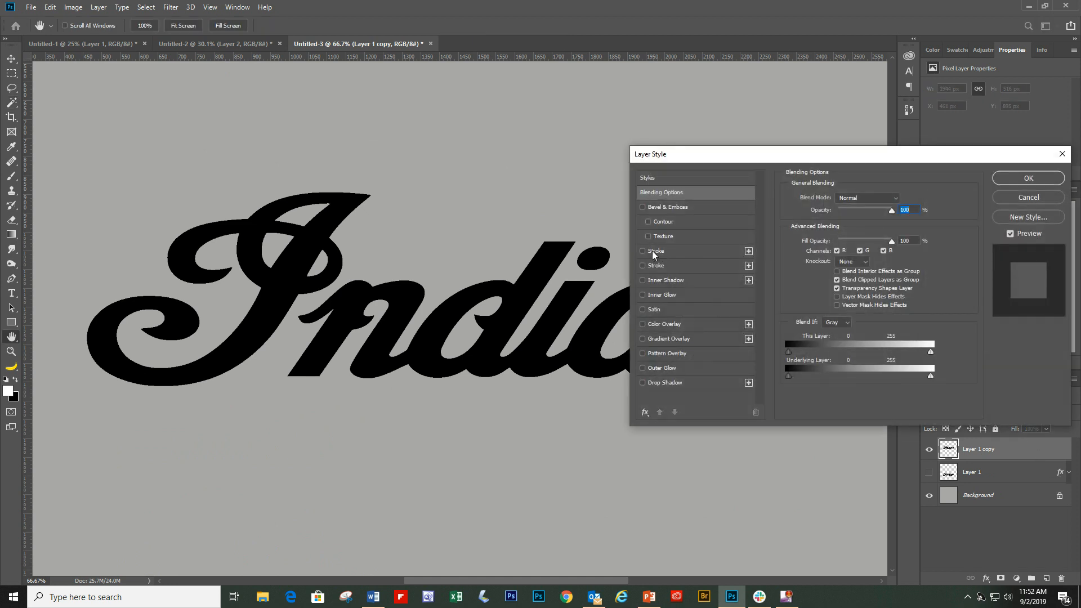
{"action": "left_click", "coordinate": [709, 270]}
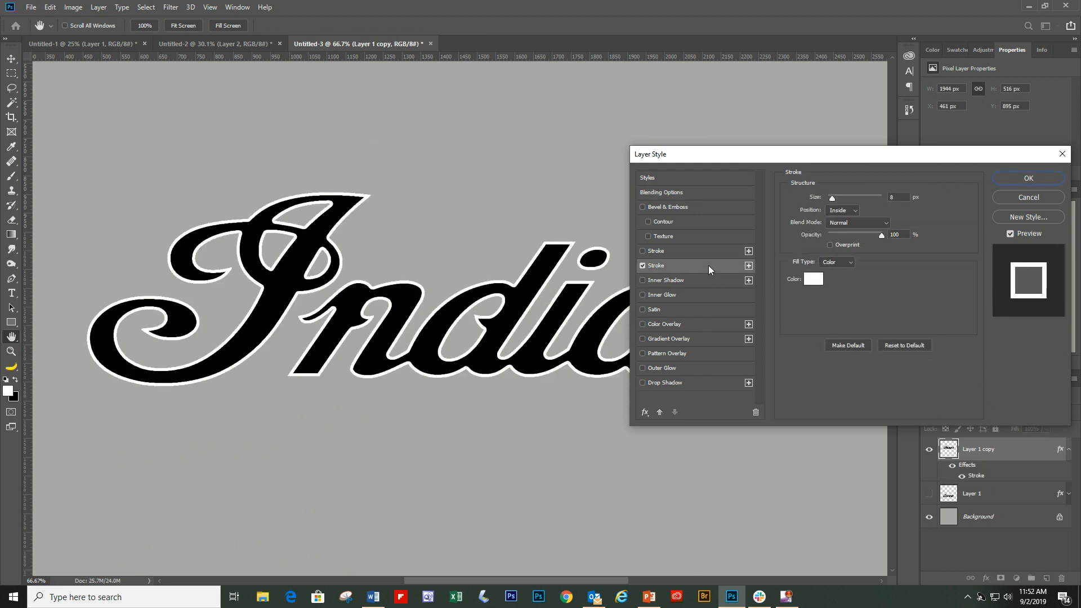
{"action": "left_click", "coordinate": [757, 412]}
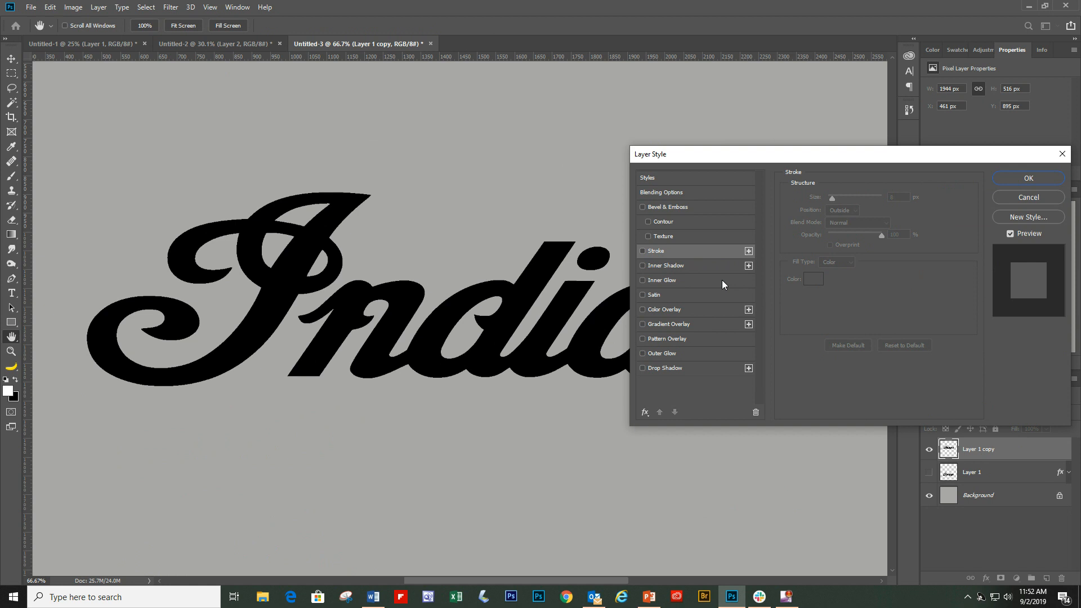
{"action": "left_click", "coordinate": [648, 250]}
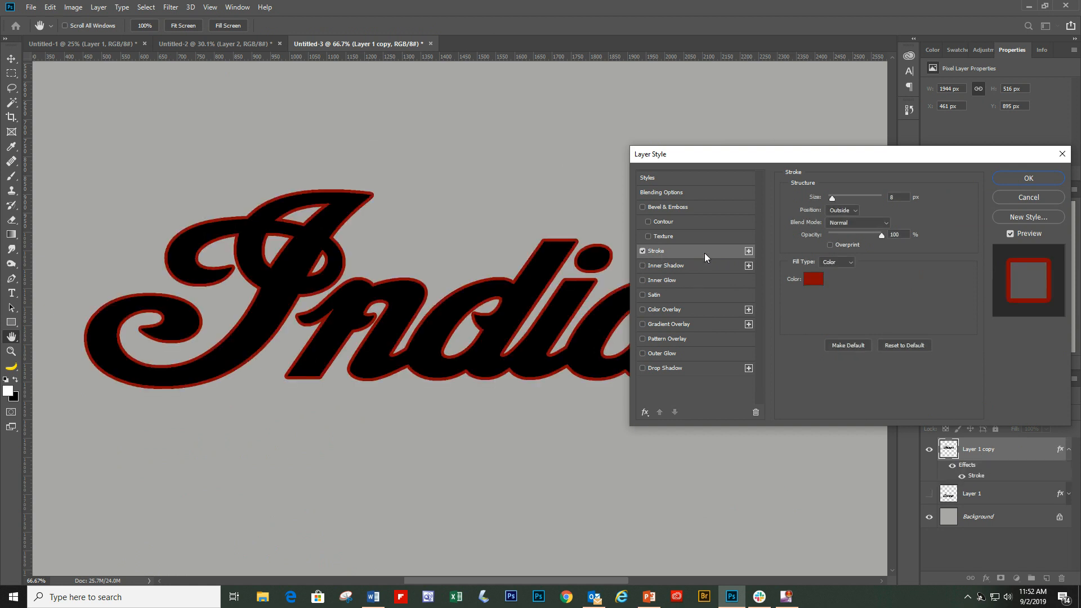
{"action": "left_click_drag", "start_coordinate": [879, 156], "coordinate": [870, 172]}
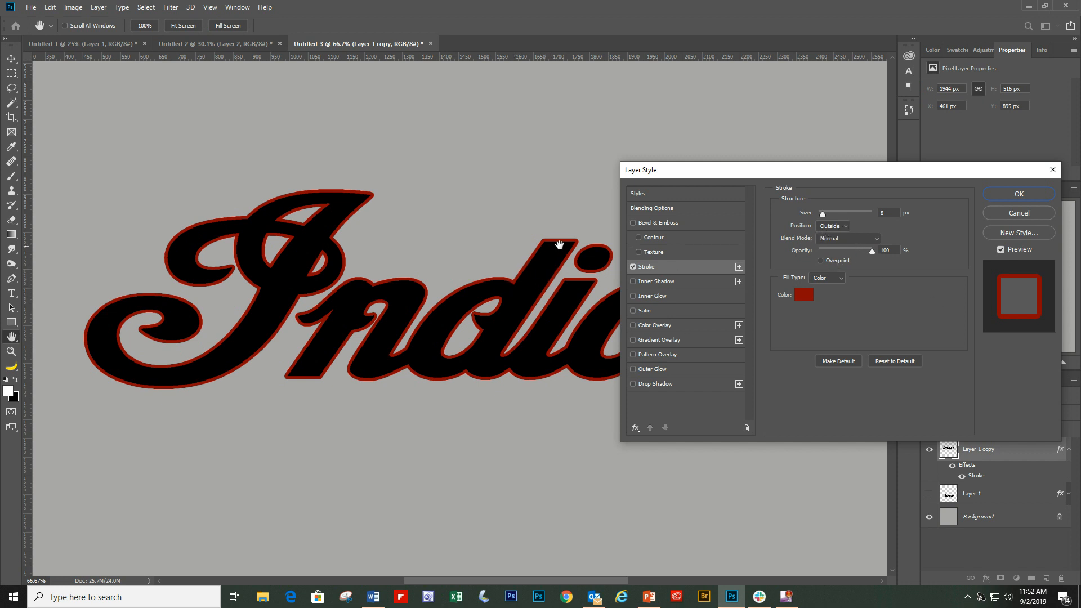
Try the Inside and Center positions for the lettering's red stroke
{"action": "left_click", "coordinate": [844, 227]}
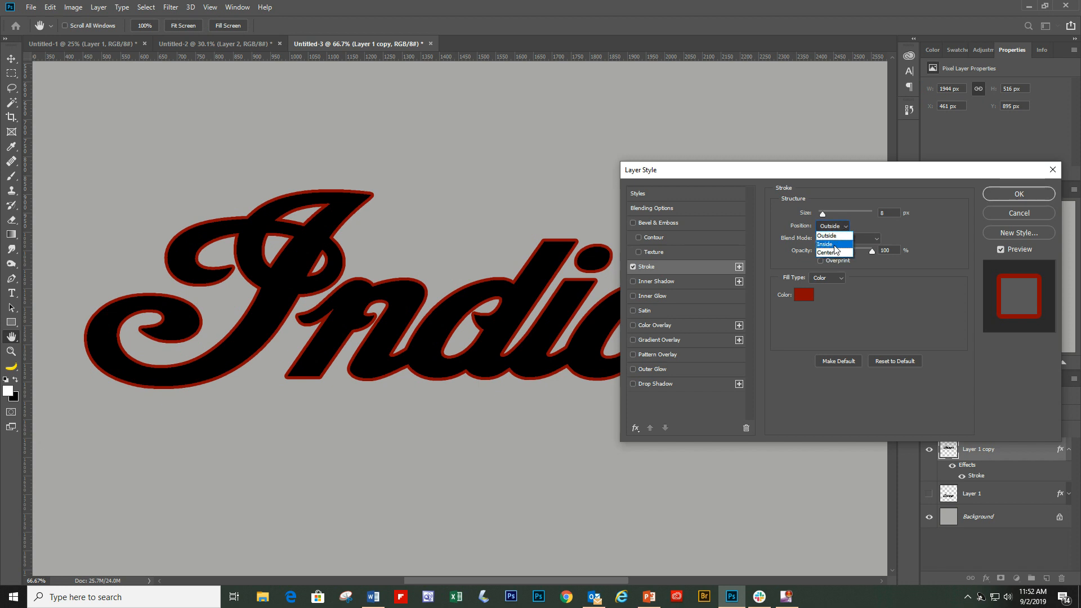
{"action": "left_click", "coordinate": [835, 245]}
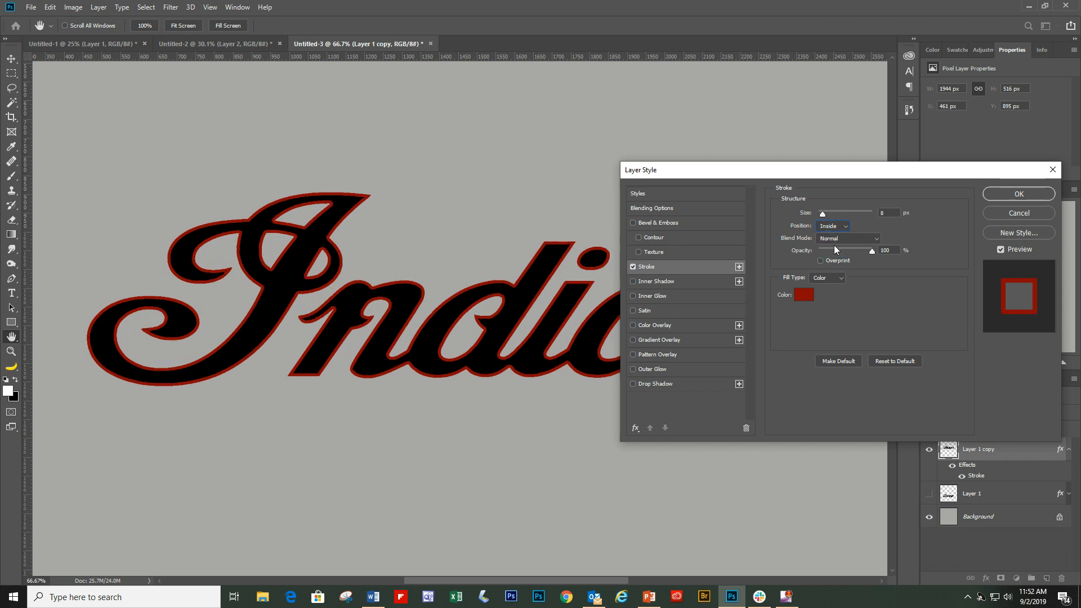
{"action": "left_click", "coordinate": [842, 227]}
{"action": "left_click", "coordinate": [840, 255]}
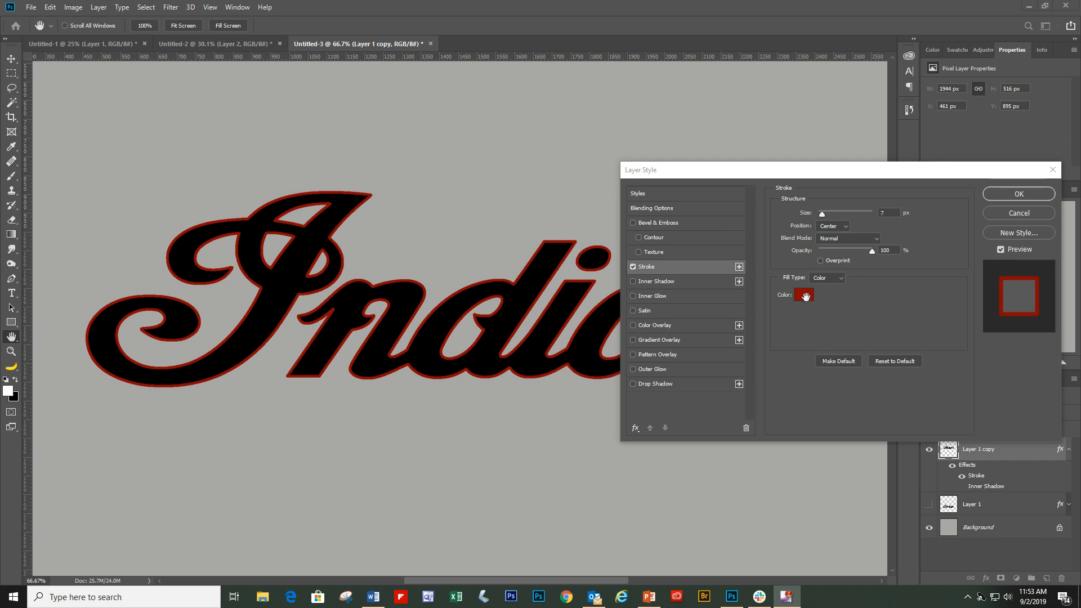
Change the stroke color of Layer 1 copy to white (ffffff)
{"action": "left_click", "coordinate": [805, 297]}
{"action": "left_click", "coordinate": [807, 298]}
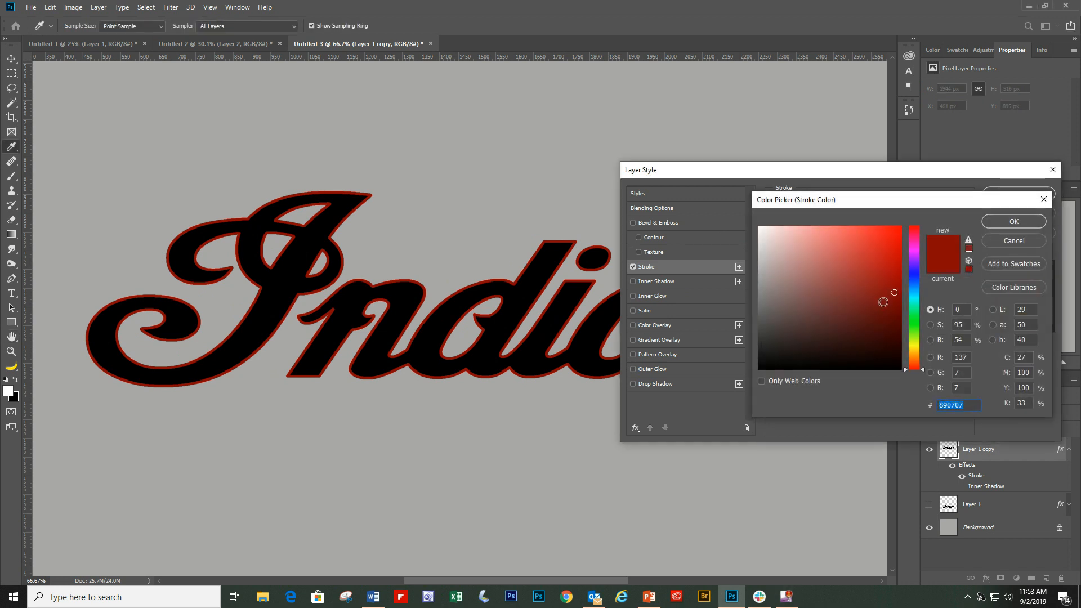
{"action": "left_click", "coordinate": [814, 250]}
{"action": "left_click_drag", "start_coordinate": [814, 250], "coordinate": [750, 226]}
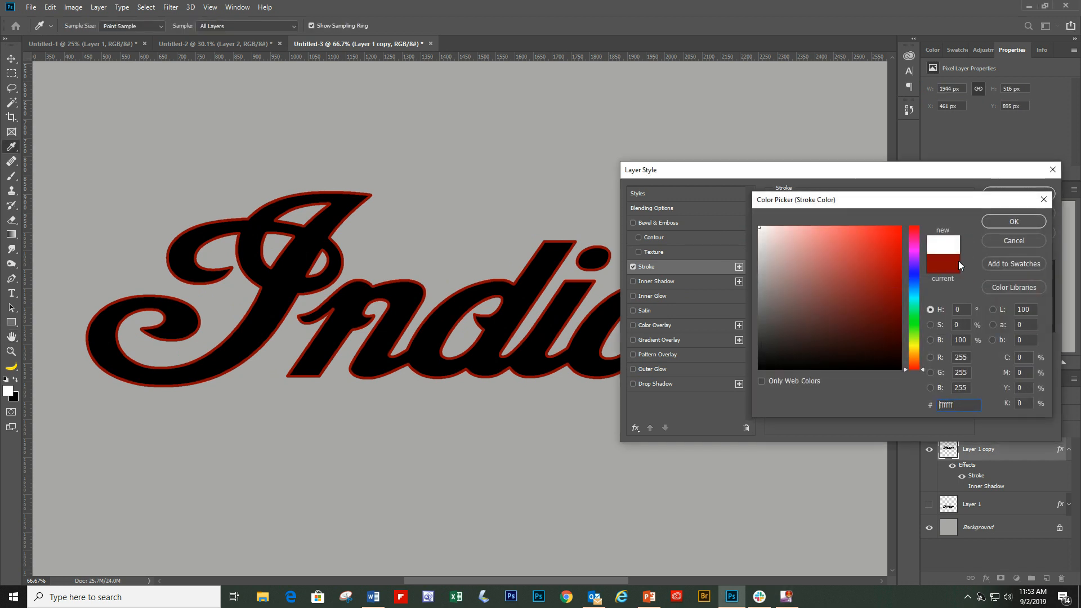
{"action": "left_click", "coordinate": [1016, 223]}
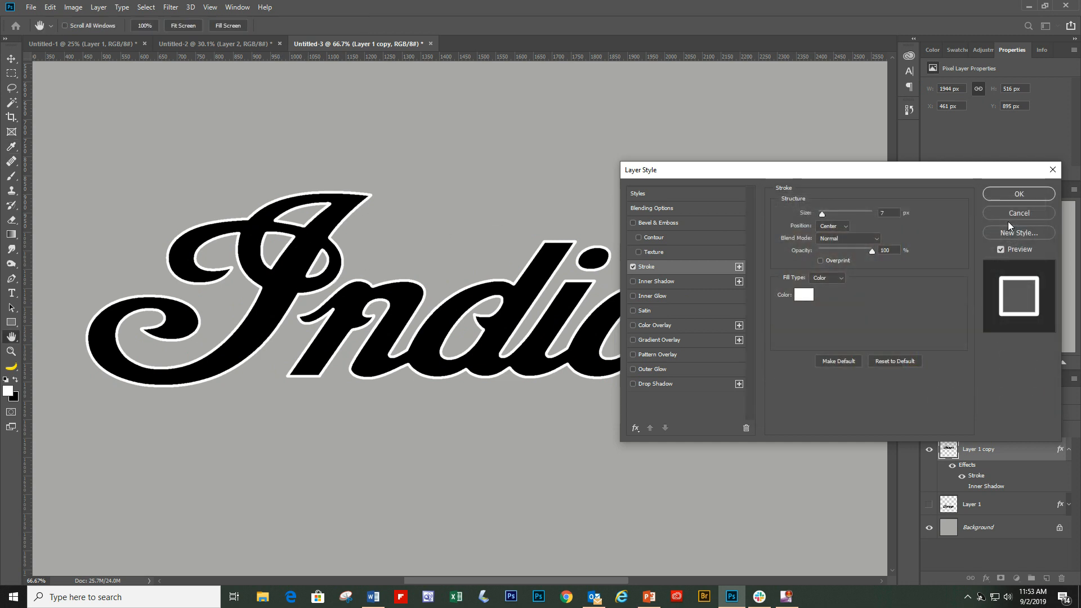
Set the white stroke's position to Outside and its size to 8 px, and apply the layer style
{"action": "left_click", "coordinate": [843, 227]}
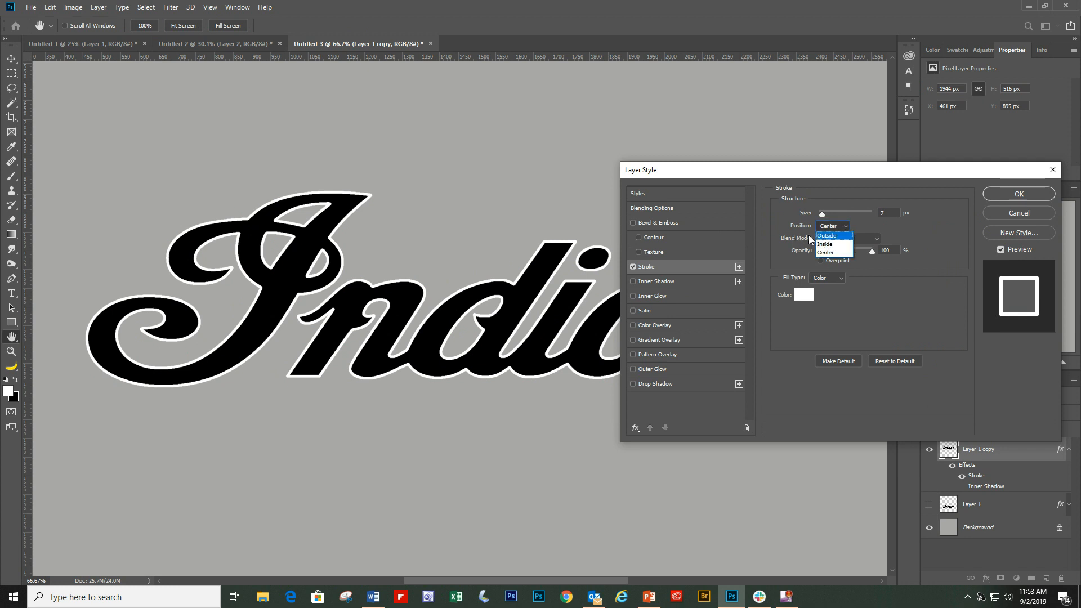
{"action": "left_click", "coordinate": [836, 236]}
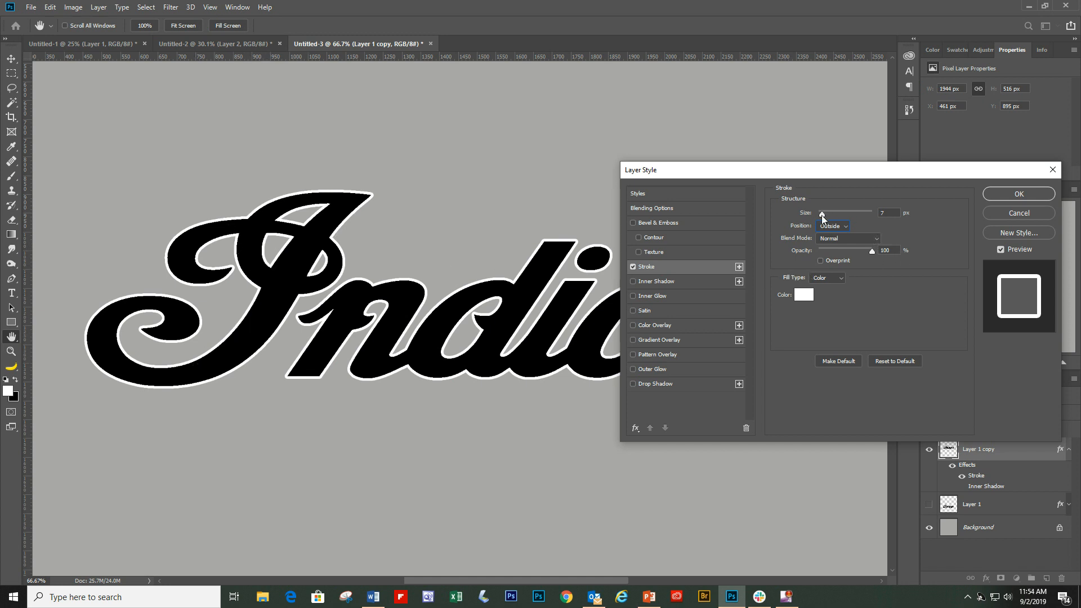
{"action": "left_click_drag", "start_coordinate": [822, 215], "coordinate": [822, 216]}
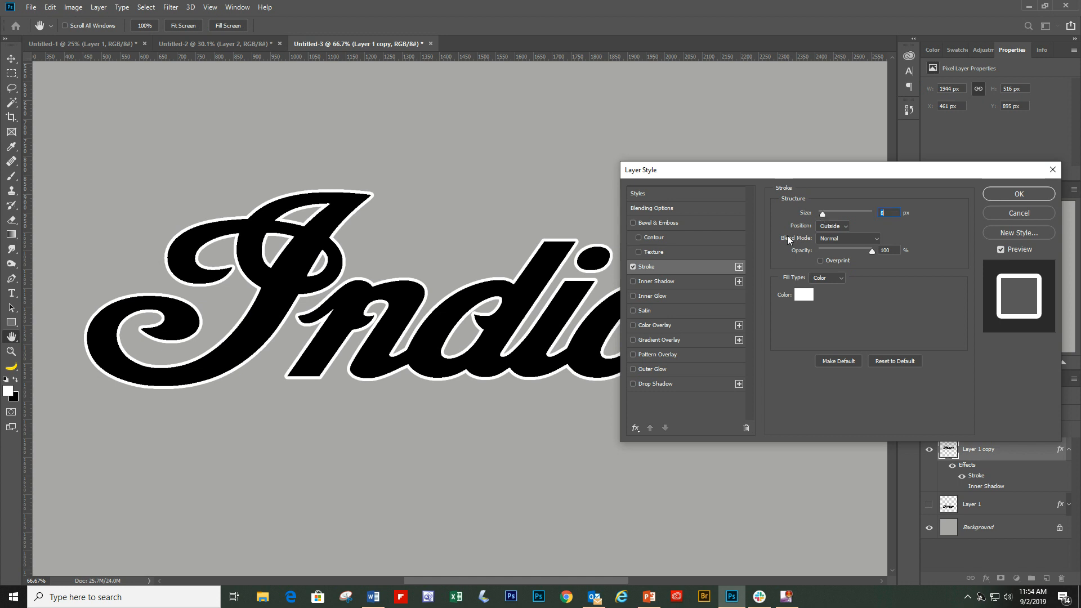
{"action": "left_click", "coordinate": [1033, 194]}
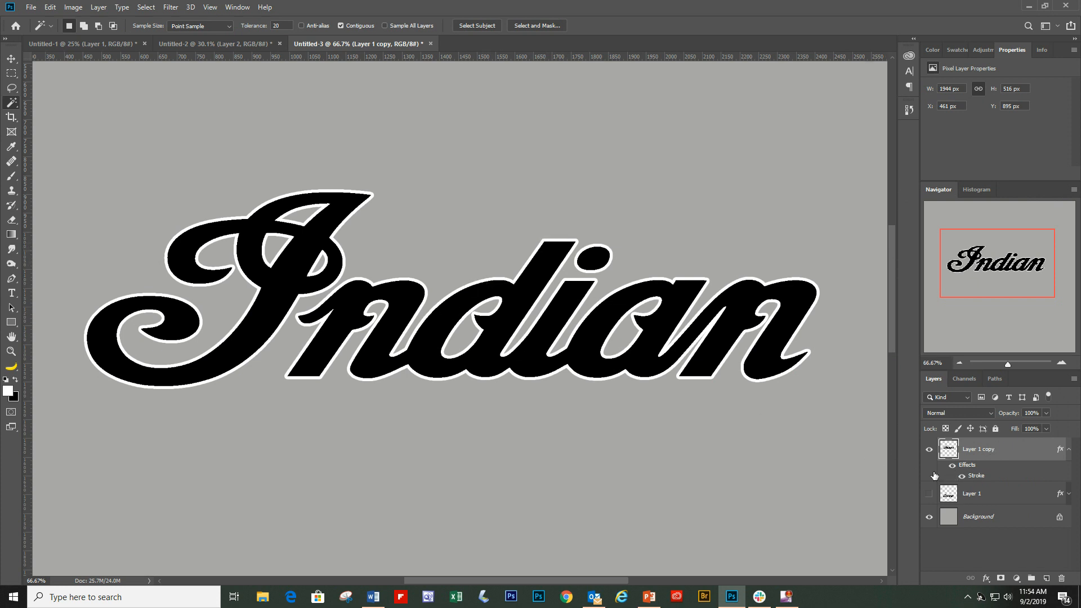
Add a second stroke to Layer 1 copy and color the lower stroke entry dark red (RGB 135, 8, 8)
{"action": "left_click", "coordinate": [929, 495]}
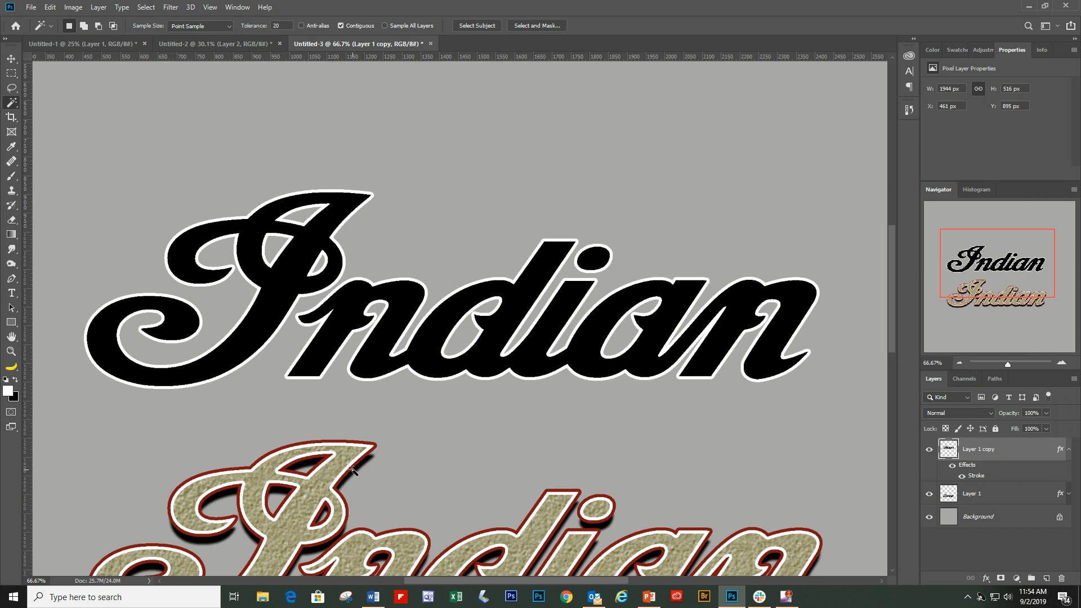
{"action": "left_click", "coordinate": [930, 494]}
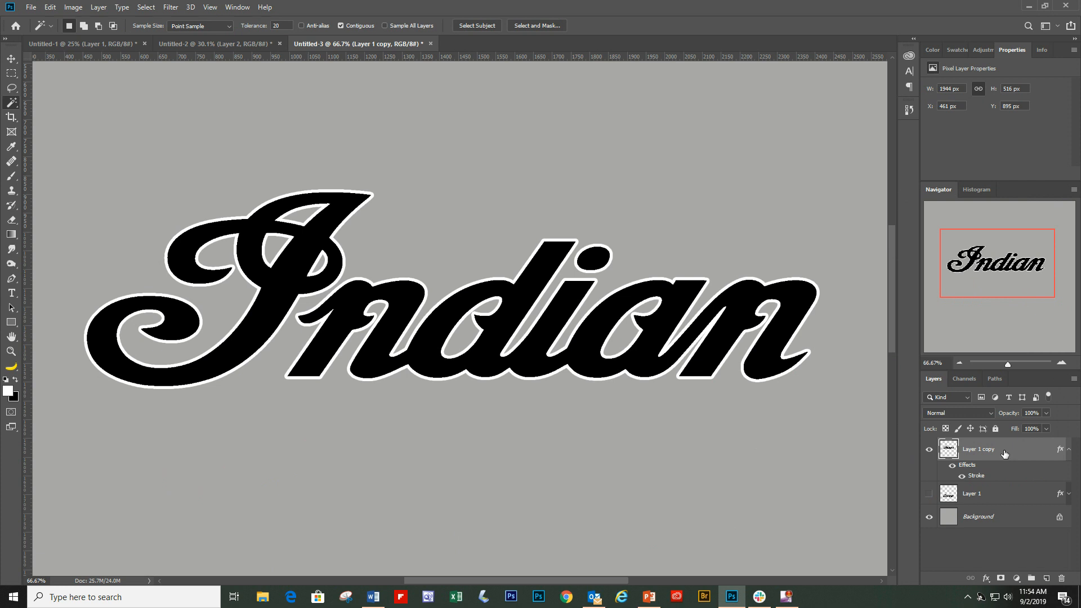
{"action": "double_click", "coordinate": [1004, 454]}
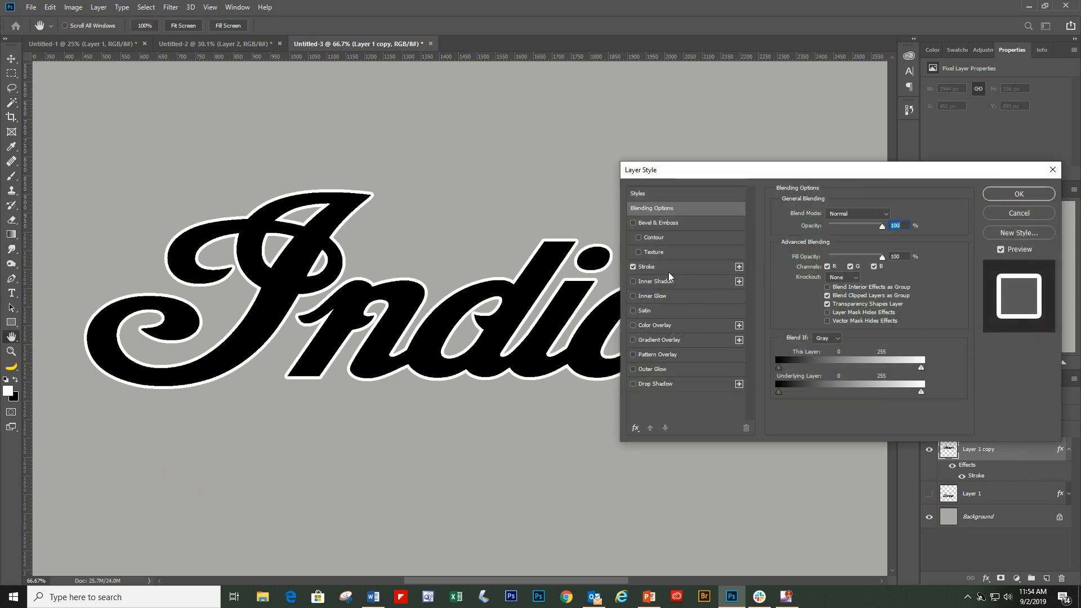
{"action": "left_click", "coordinate": [739, 267]}
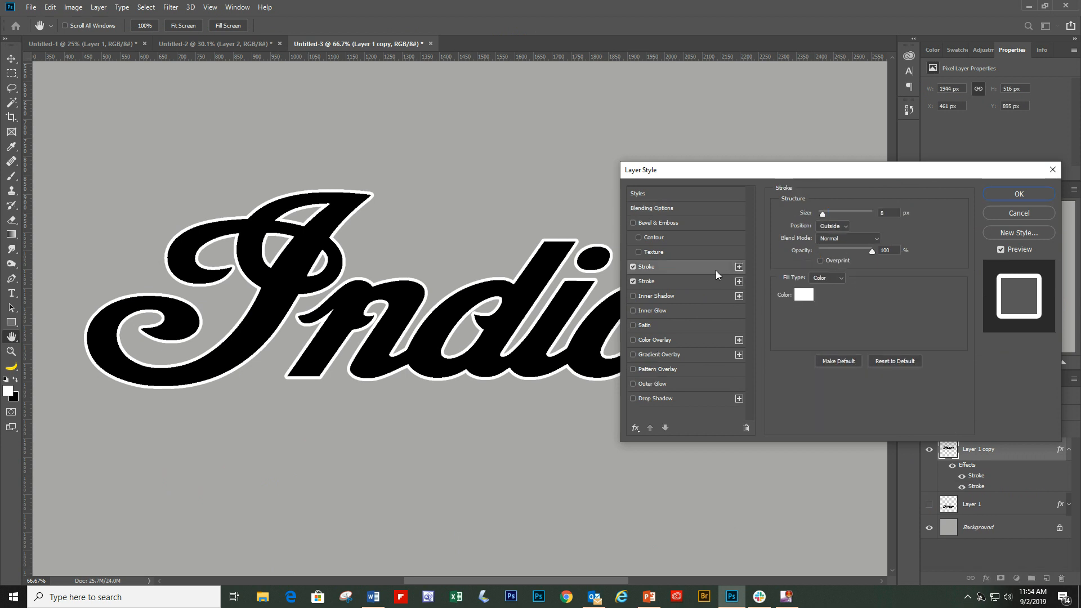
{"action": "left_click", "coordinate": [675, 281]}
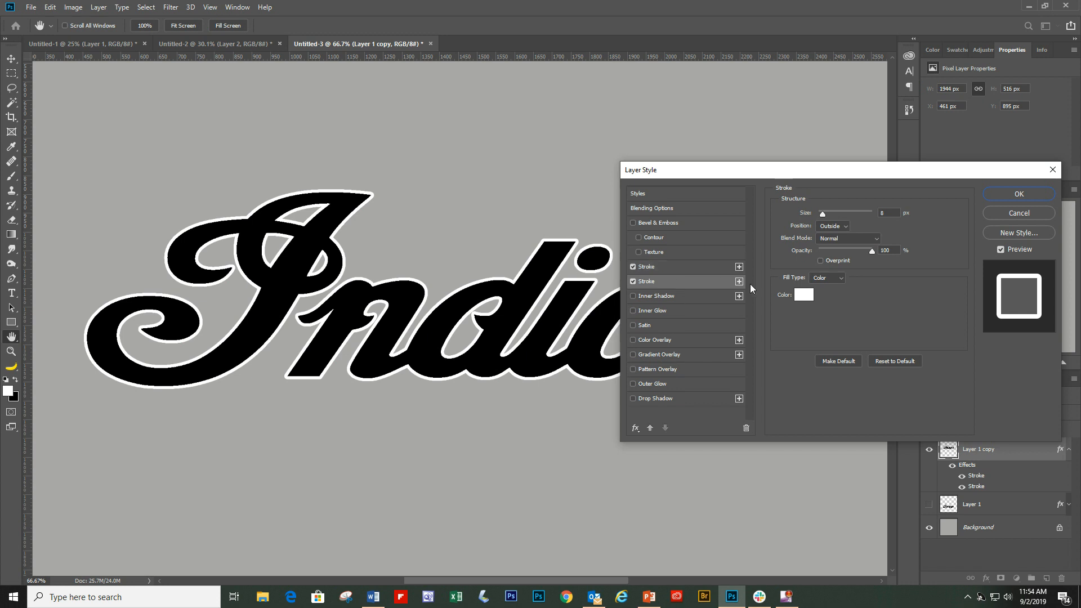
{"action": "left_click", "coordinate": [805, 296]}
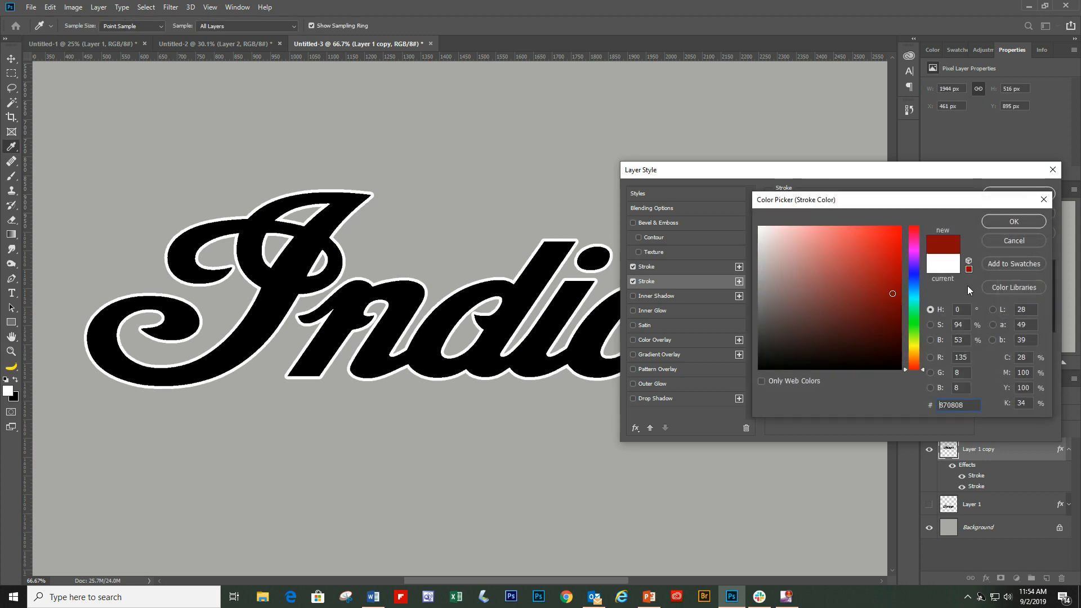
{"action": "left_click", "coordinate": [996, 224]}
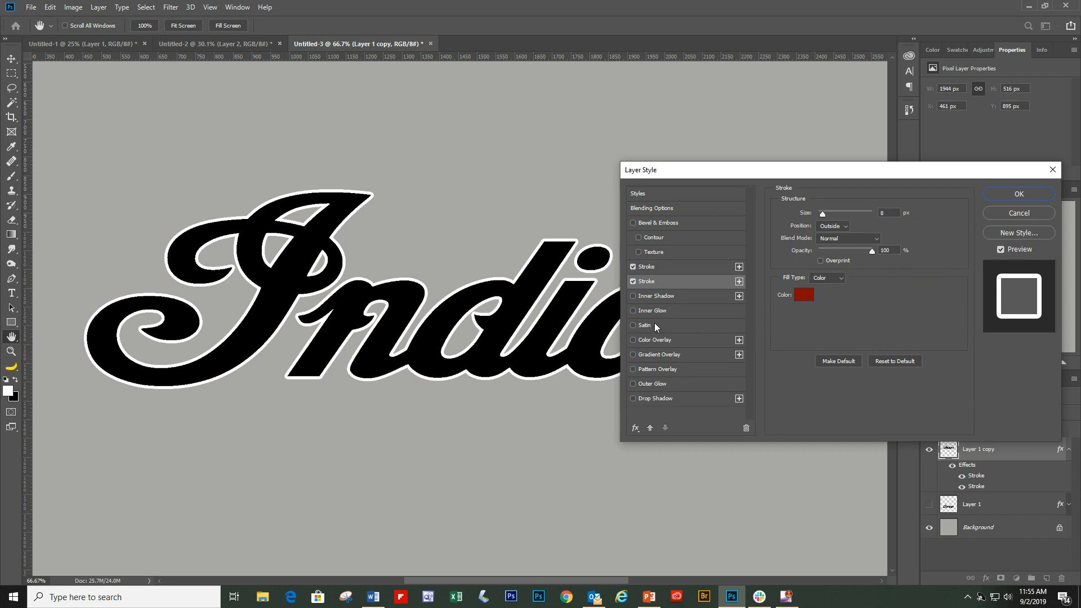
Compare the settings of the two stroke entries and turn off the upper white stroke
{"action": "left_click", "coordinate": [676, 270]}
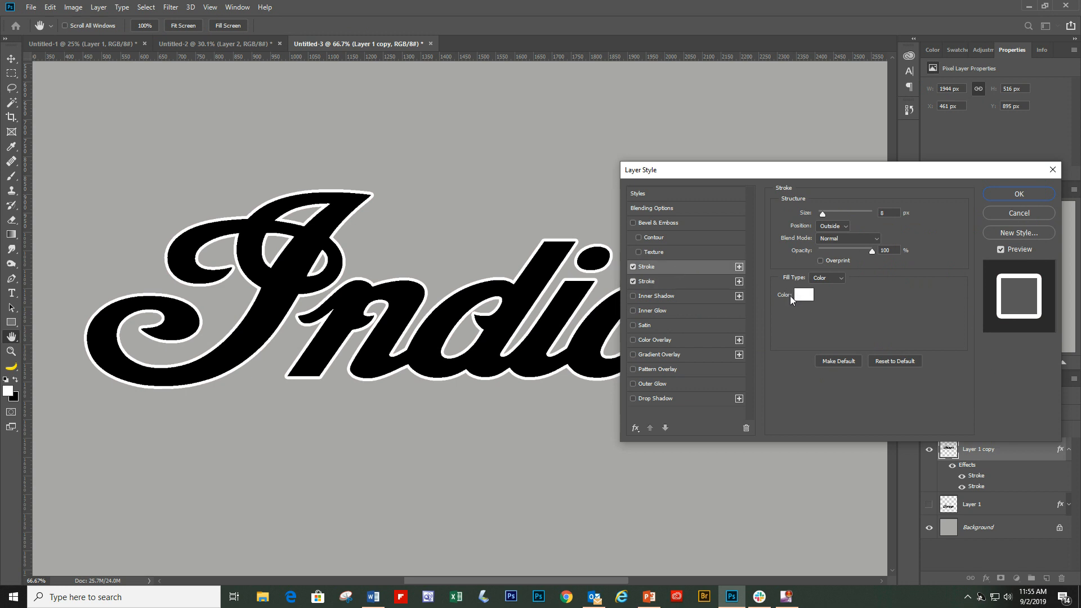
{"action": "left_click", "coordinate": [697, 282]}
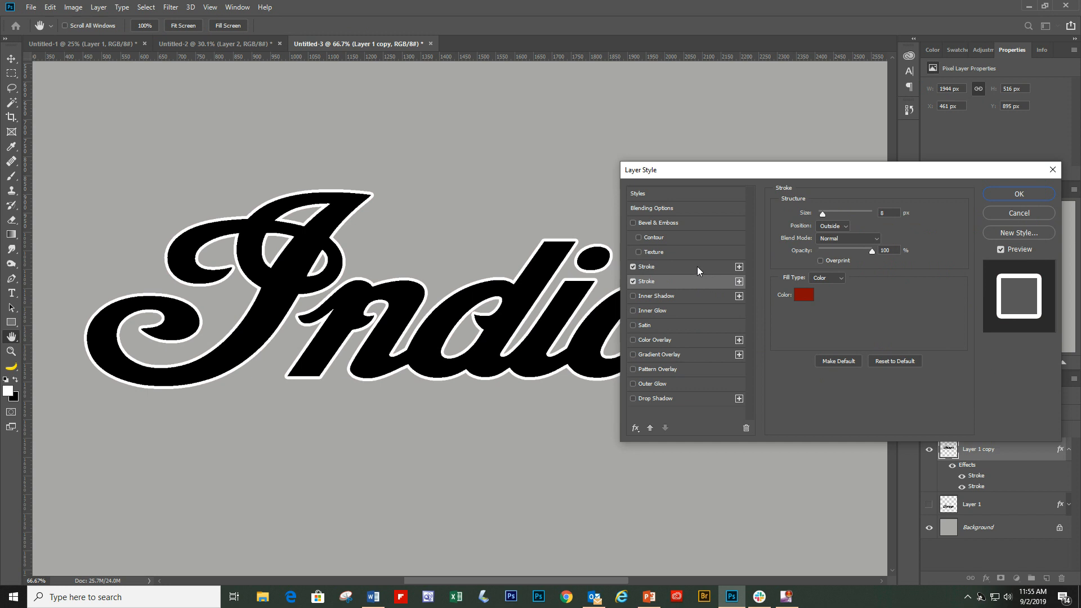
{"action": "left_click", "coordinate": [697, 270]}
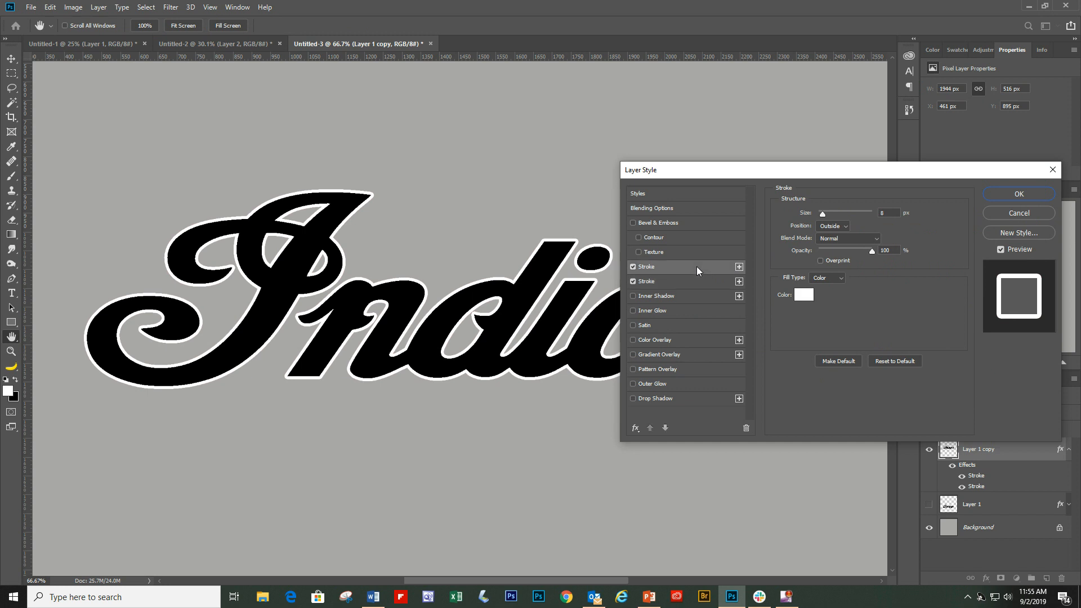
{"action": "left_click", "coordinate": [633, 268]}
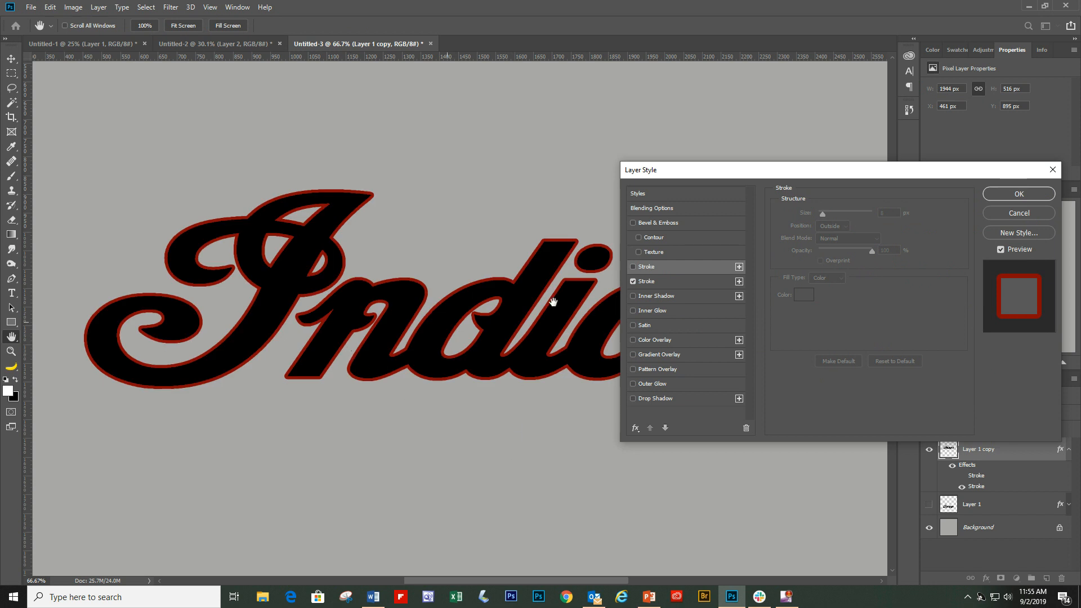
Turn the white stroke of Layer 1 copy back on and move the dark red stroke above it in the effects order
{"action": "left_click", "coordinate": [632, 267]}
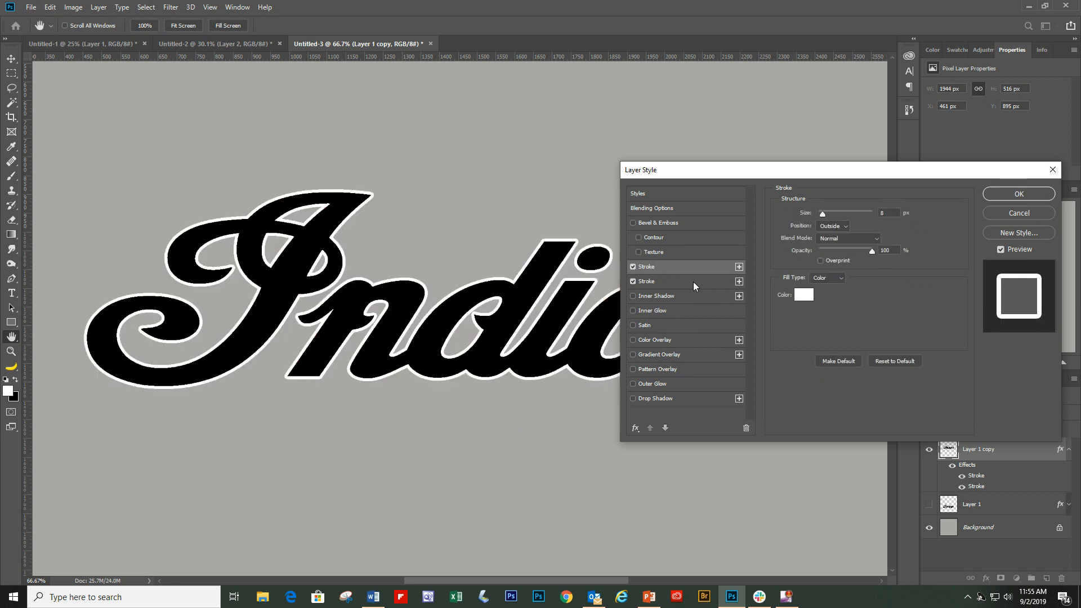
{"action": "left_click", "coordinate": [694, 282]}
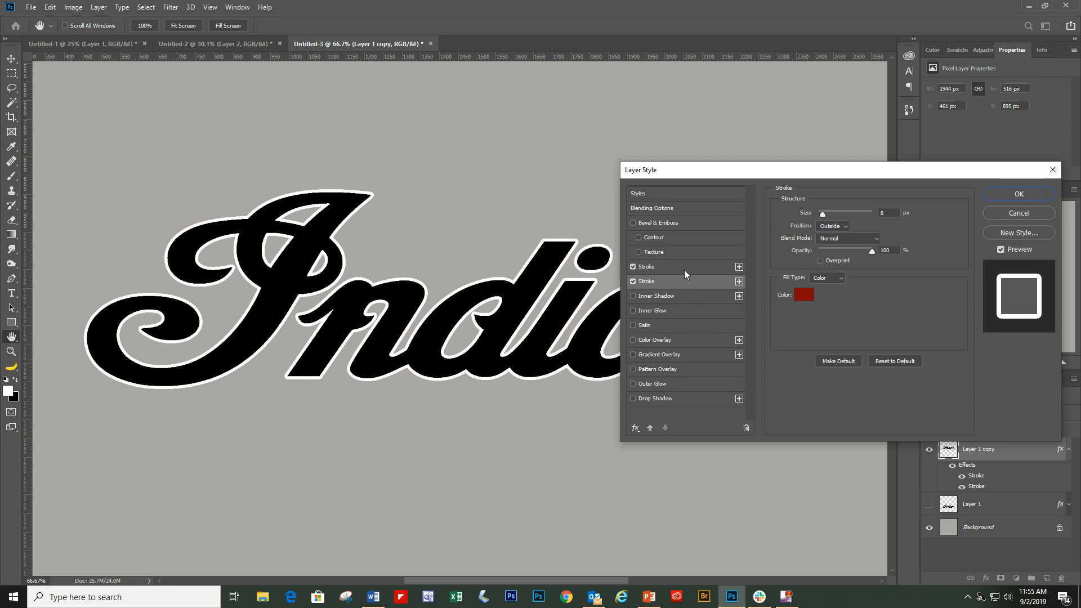
{"action": "left_click", "coordinate": [650, 429]}
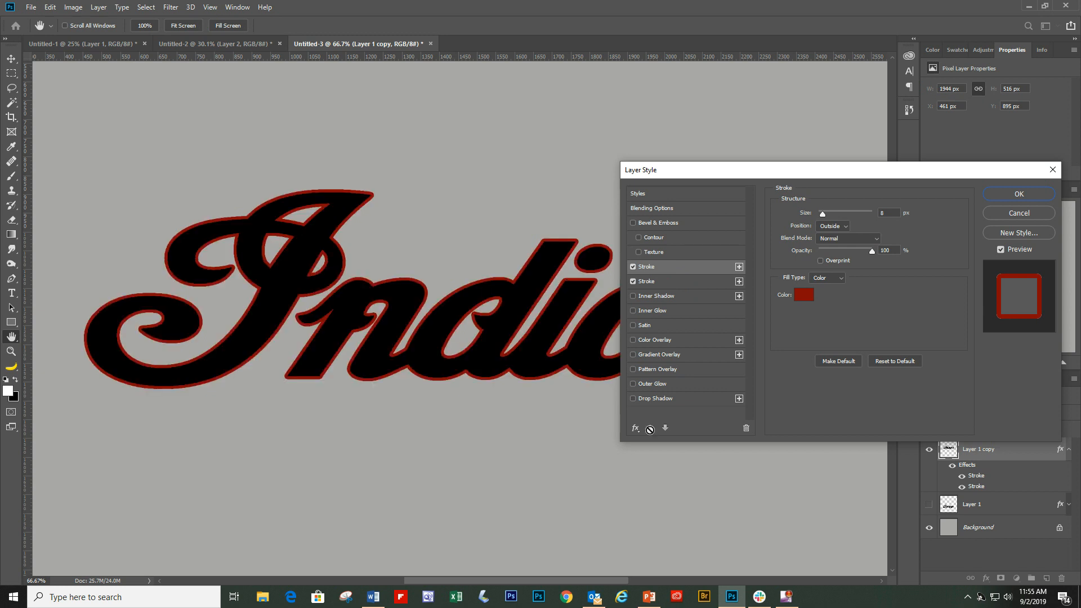
{"action": "left_click", "coordinate": [633, 267]}
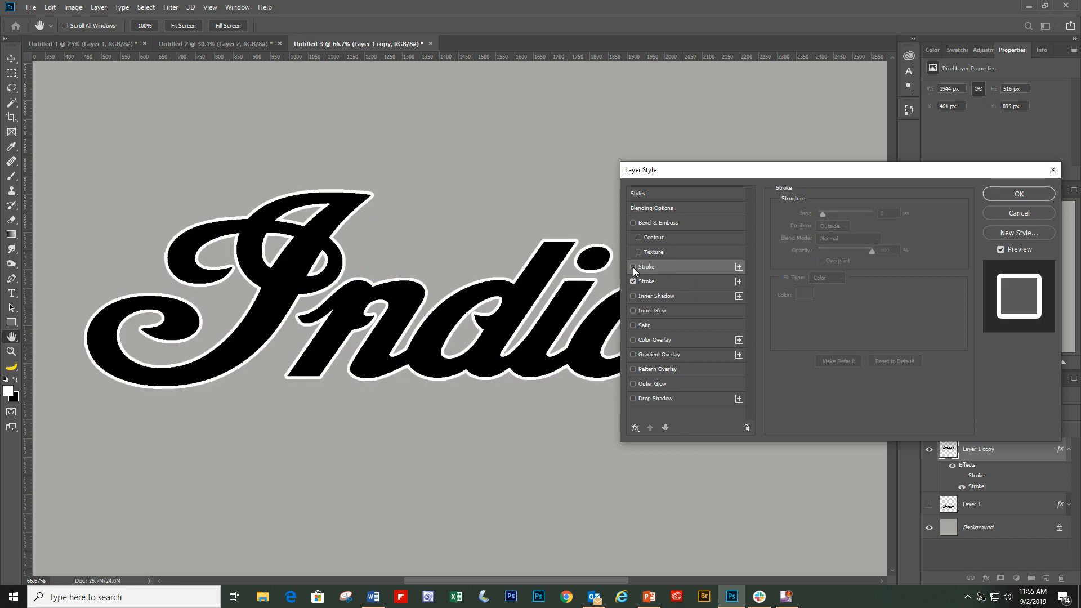
{"action": "left_click", "coordinate": [633, 267]}
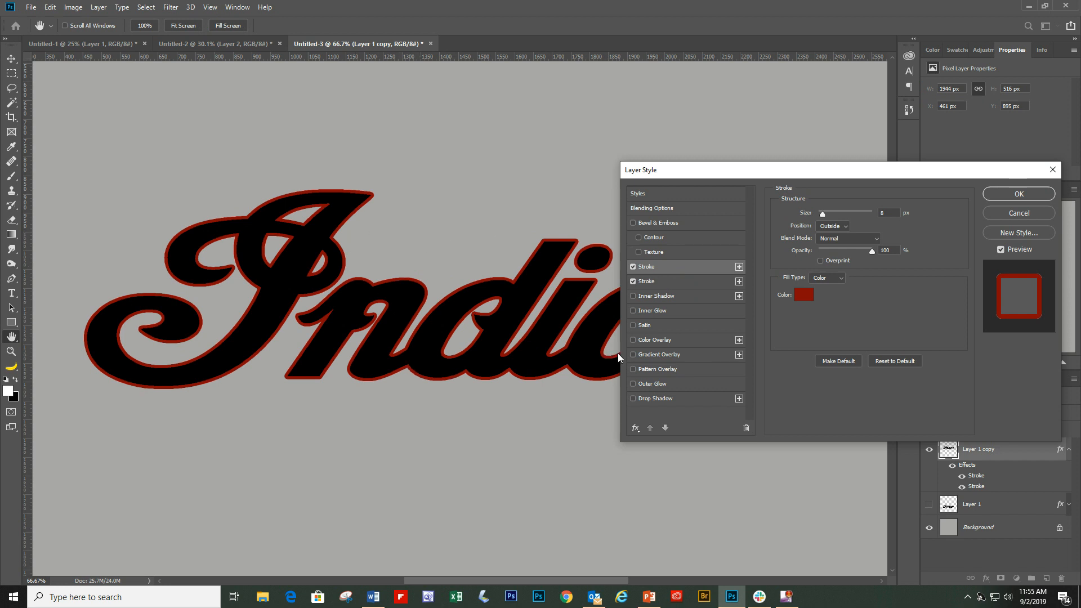
Set the position of the lower white stroke to Inside and apply the layer style
{"action": "left_click", "coordinate": [669, 281]}
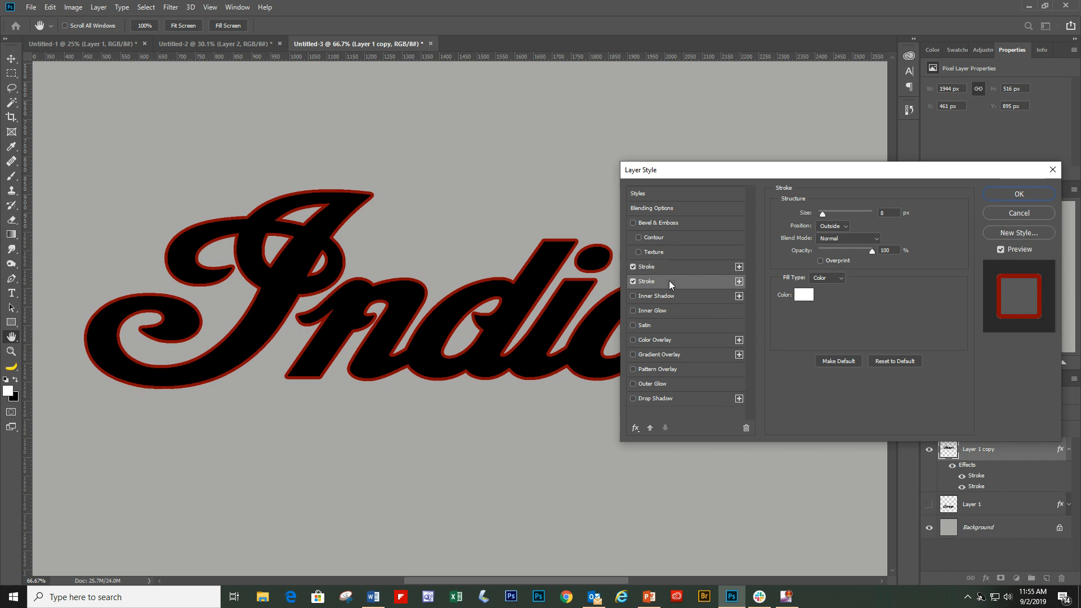
{"action": "left_click", "coordinate": [833, 227]}
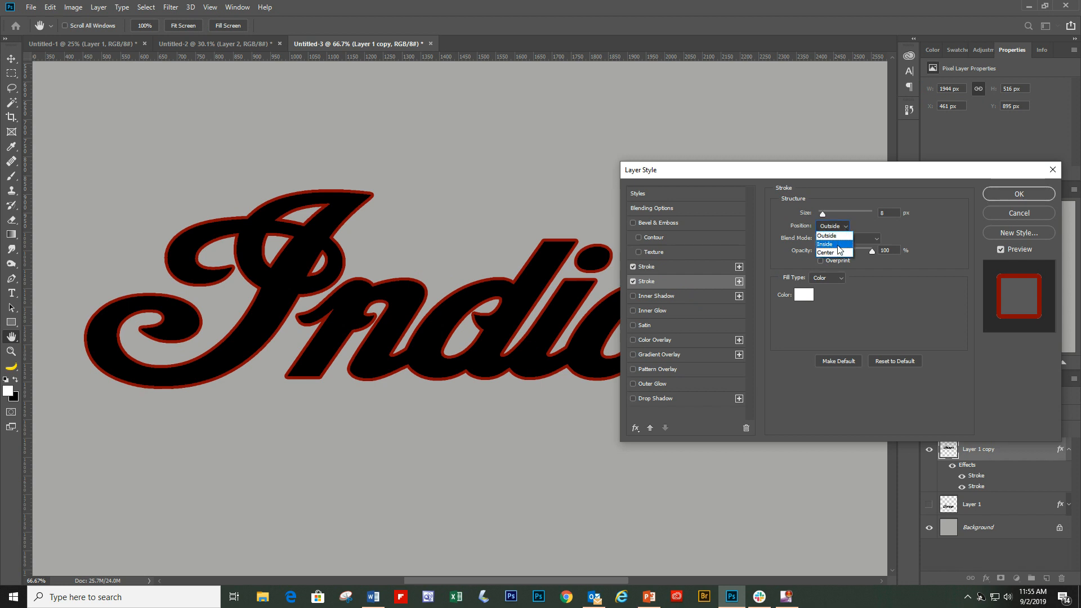
{"action": "left_click", "coordinate": [838, 245]}
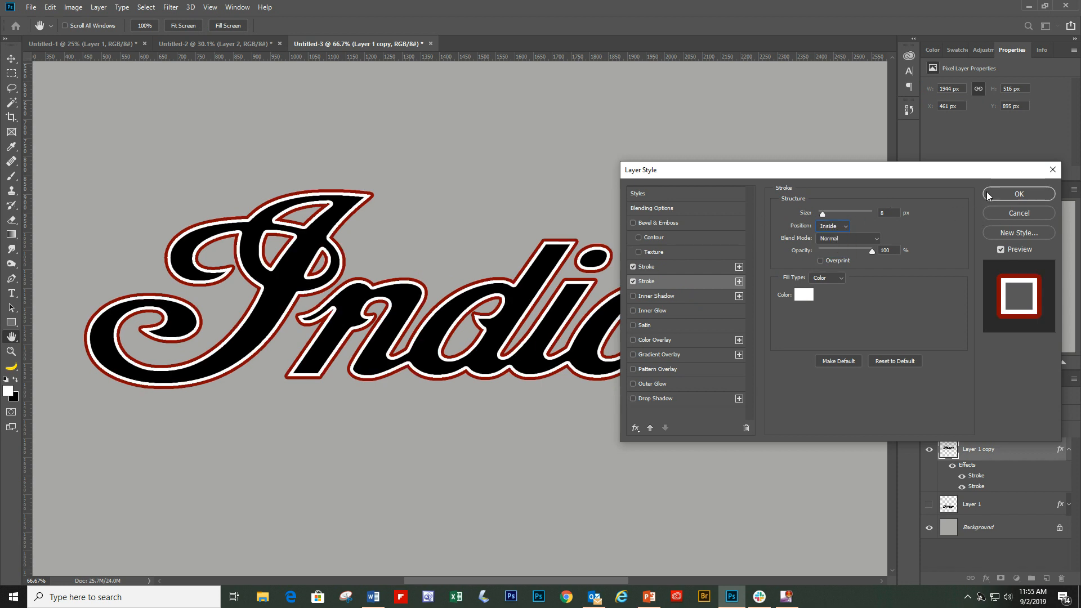
{"action": "left_click", "coordinate": [1006, 195]}
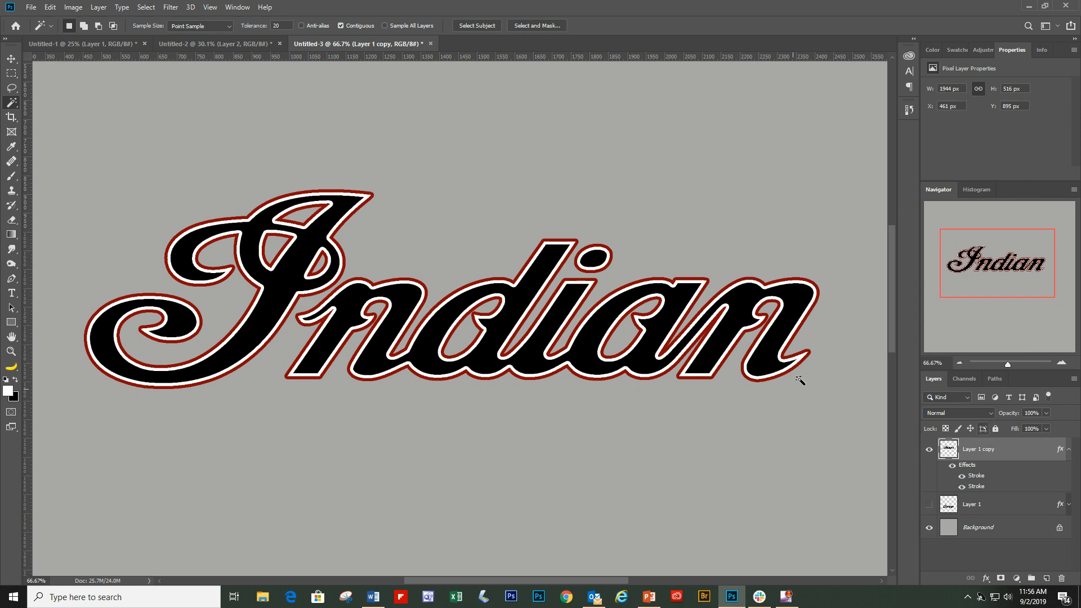
Compare the two strokes on Layer 1 copy with the finished example on Layer 1, leaving Layer 1 hidden
{"action": "left_click_drag", "start_coordinate": [895, 321], "coordinate": [894, 342]}
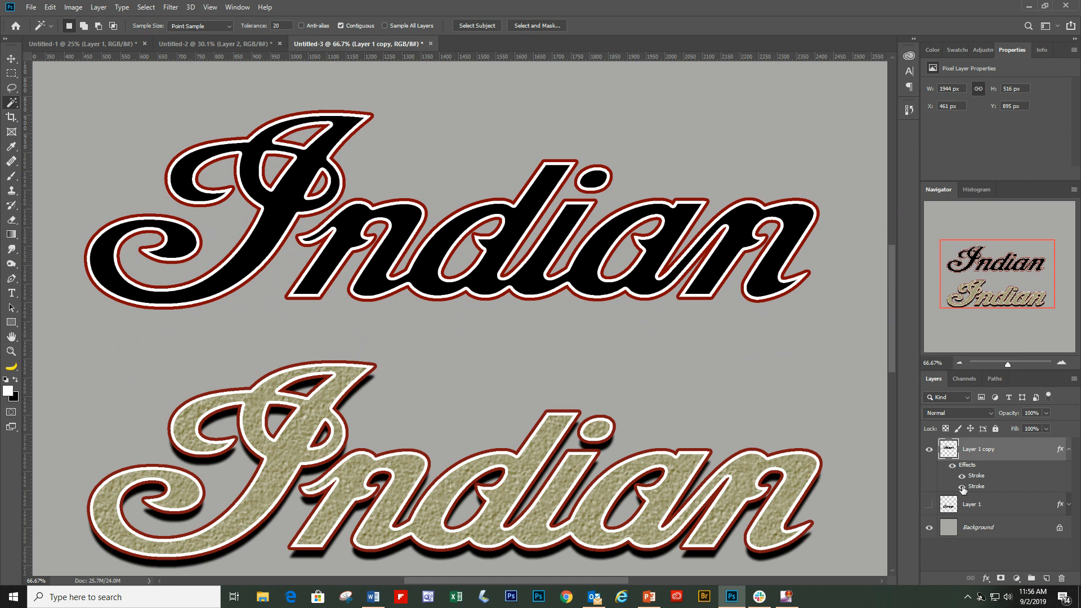
{"action": "left_click", "coordinate": [929, 504]}
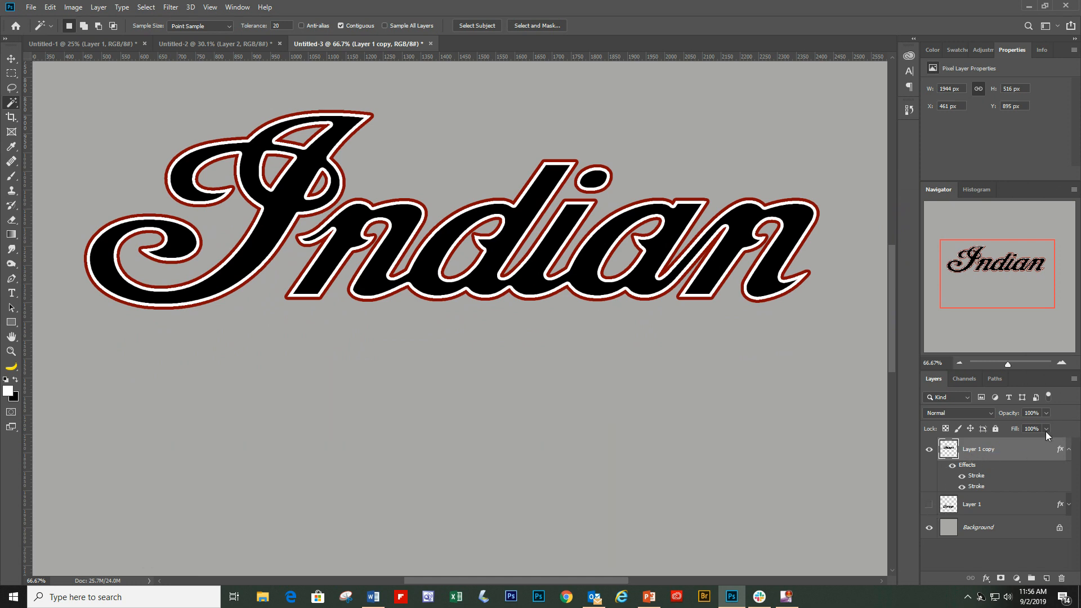
{"action": "left_click_drag", "start_coordinate": [892, 327], "coordinate": [892, 298]}
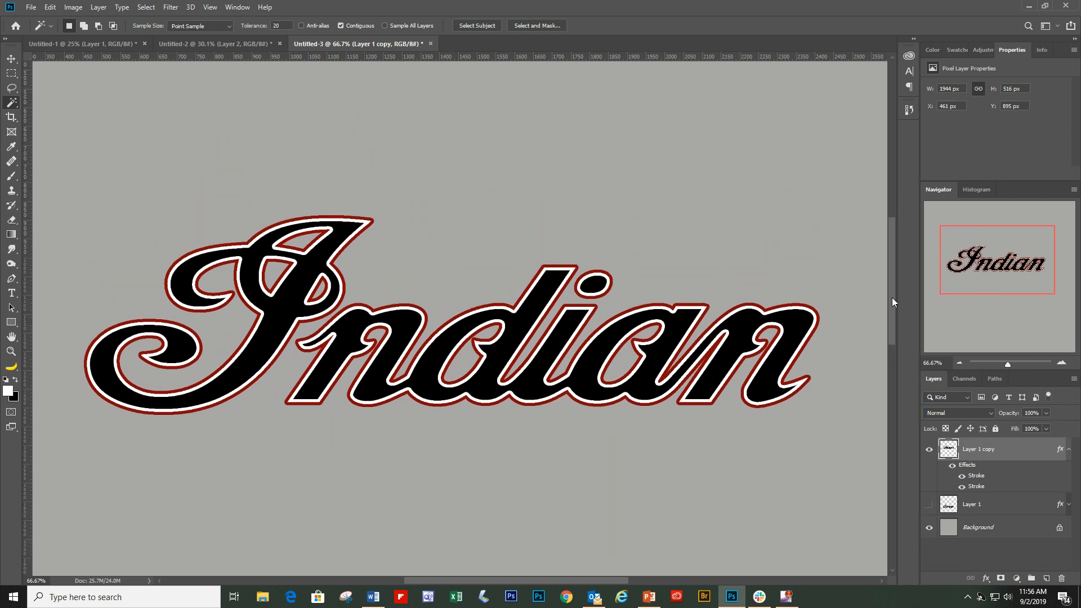
Add a Pattern Overlay effect to Layer 1 copy and open its pattern picker
{"action": "double_click", "coordinate": [1030, 449]}
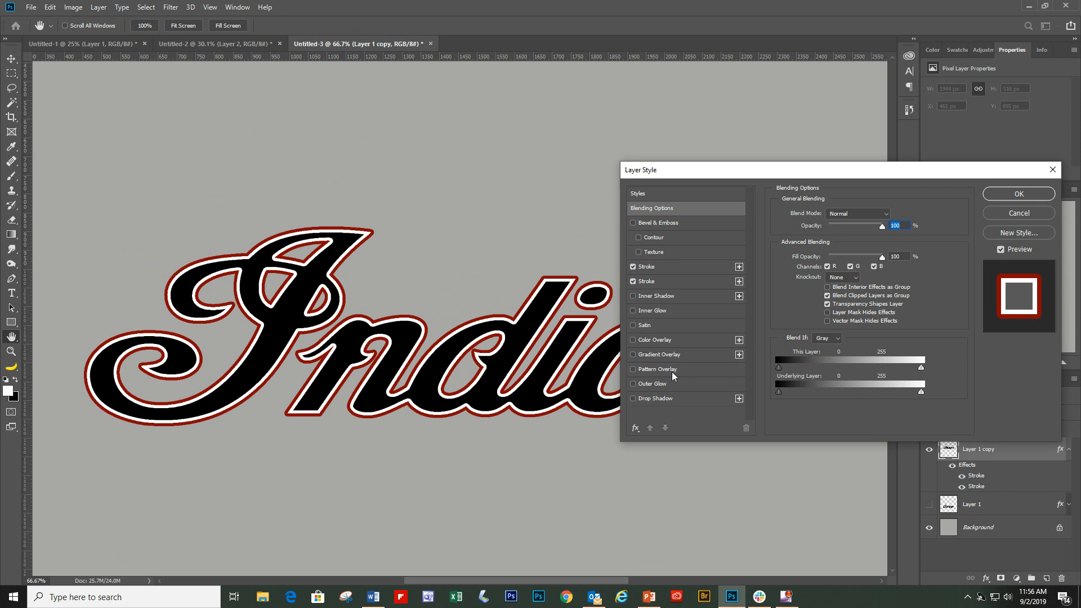
{"action": "left_click", "coordinate": [663, 370]}
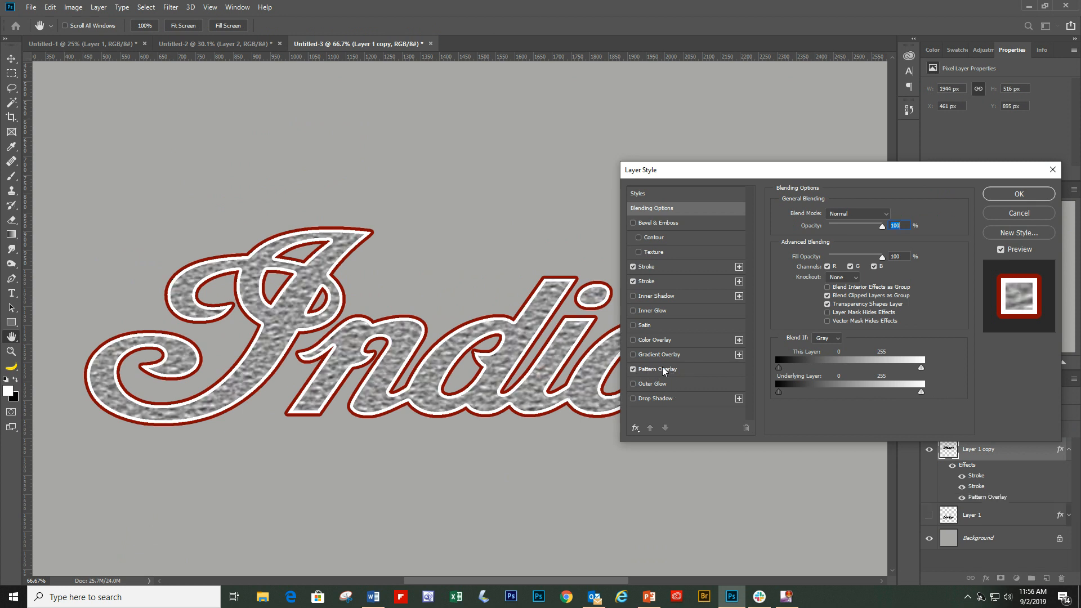
{"action": "left_click", "coordinate": [663, 371]}
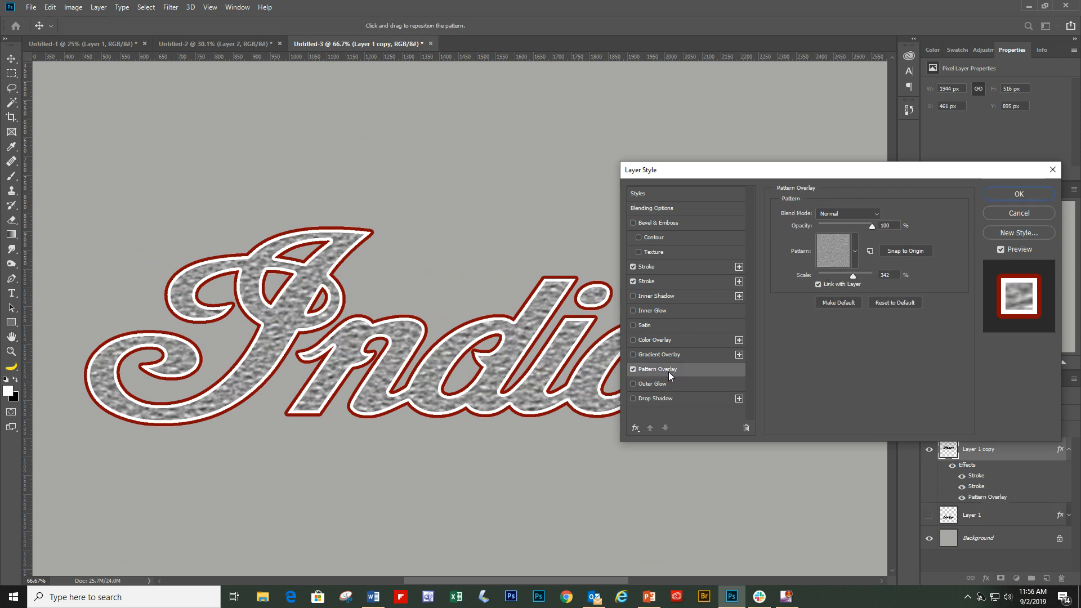
{"action": "left_click", "coordinate": [855, 251]}
Try several grayscale and white texture patterns as the overlay on the Indian lettering
{"action": "left_click_drag", "start_coordinate": [933, 417], "coordinate": [935, 350]}
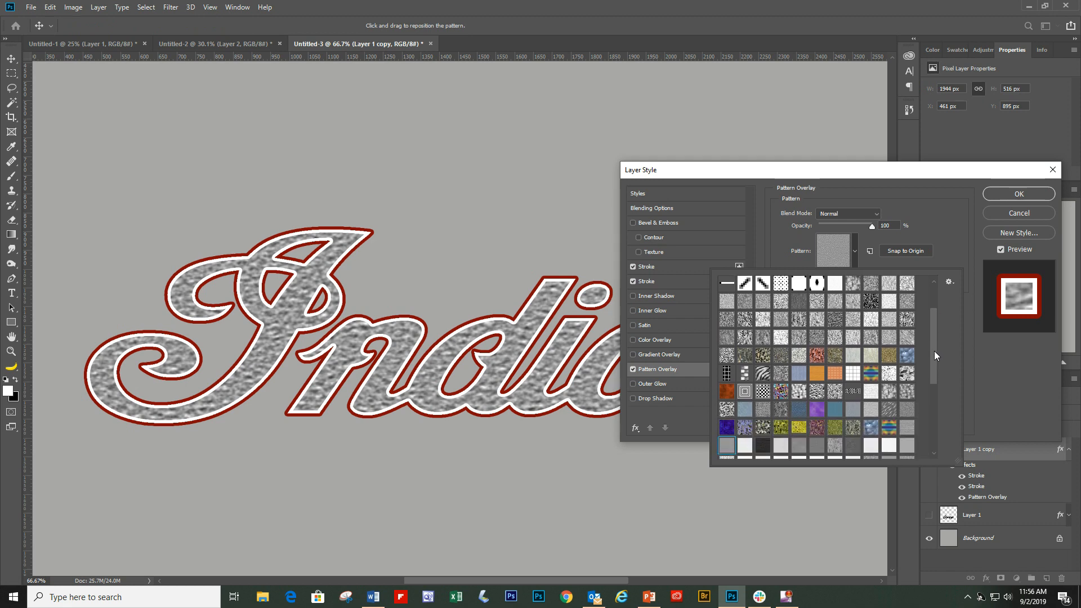
{"action": "left_click", "coordinate": [853, 337]}
{"action": "left_click", "coordinate": [815, 341]}
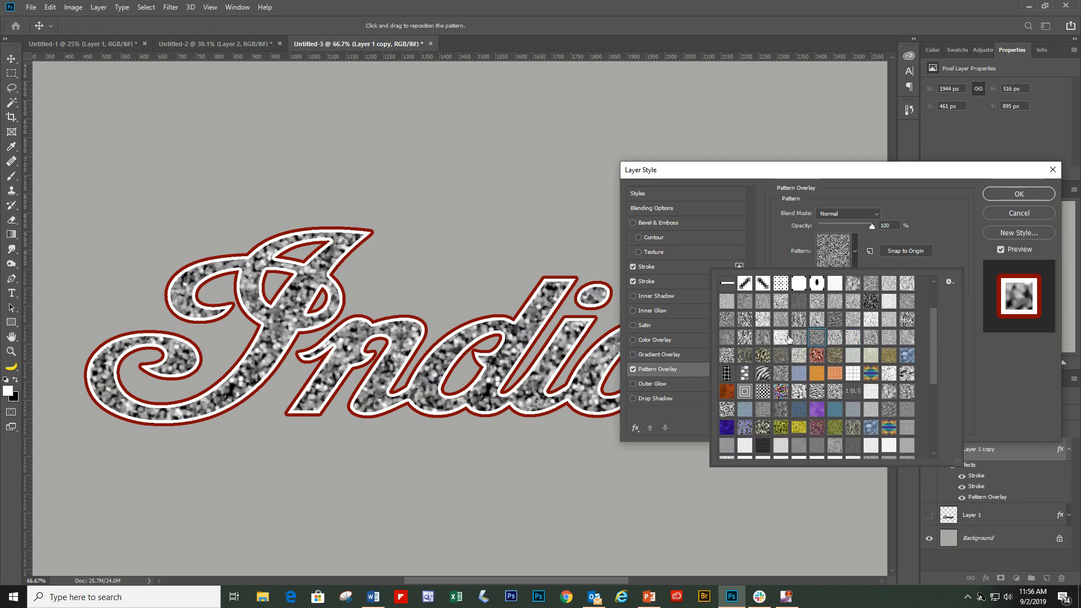
{"action": "left_click", "coordinate": [782, 339]}
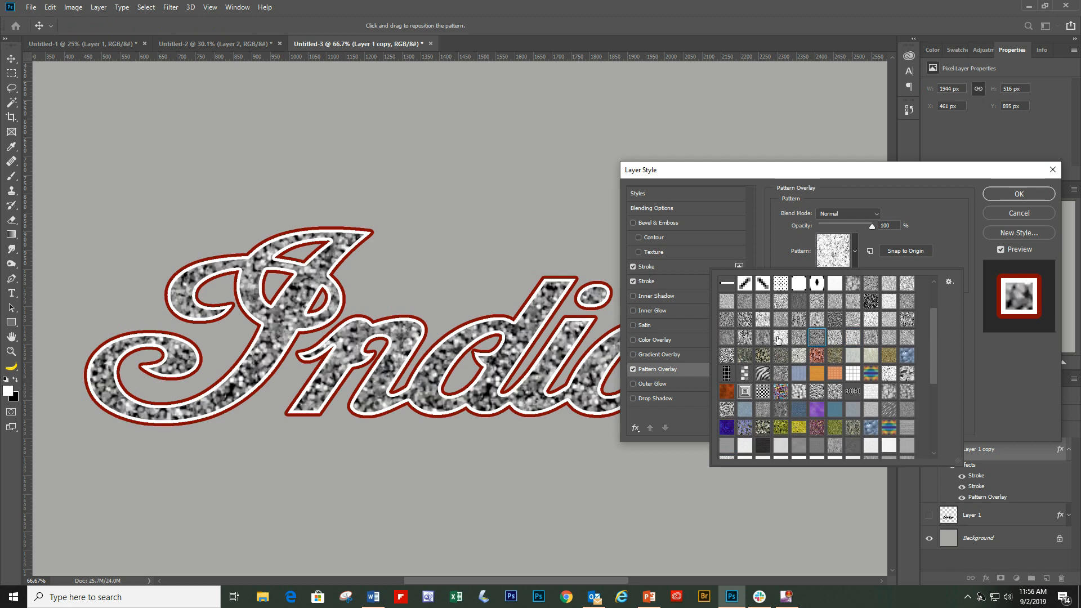
{"action": "left_click", "coordinate": [750, 302]}
{"action": "left_click", "coordinate": [728, 301]}
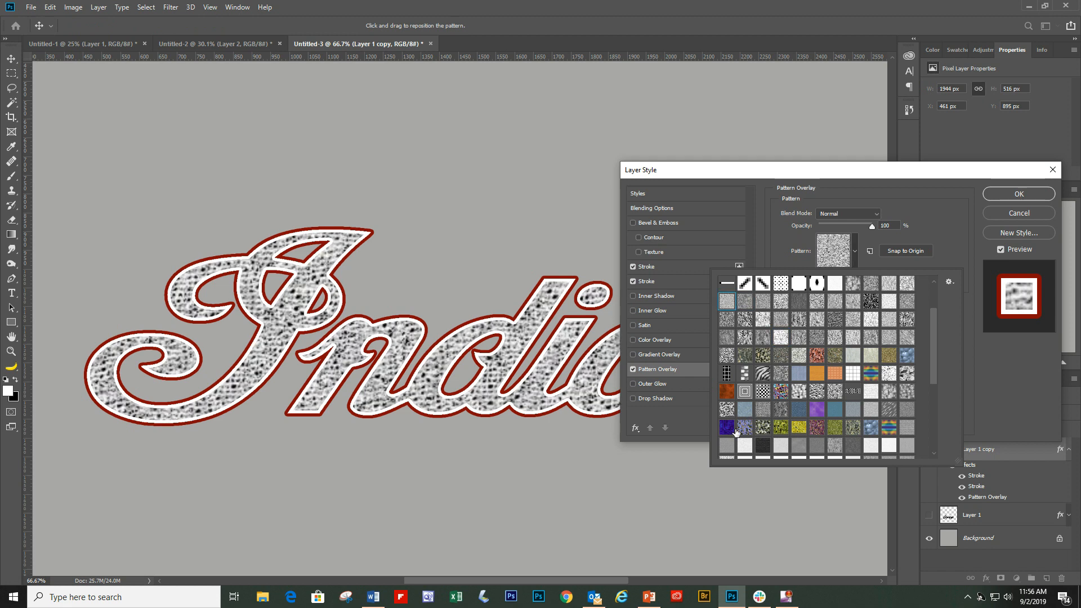
{"action": "left_click", "coordinate": [728, 448]}
{"action": "scroll", "coordinate": [817, 390], "scroll_direction": "down", "scroll_amount": 5}
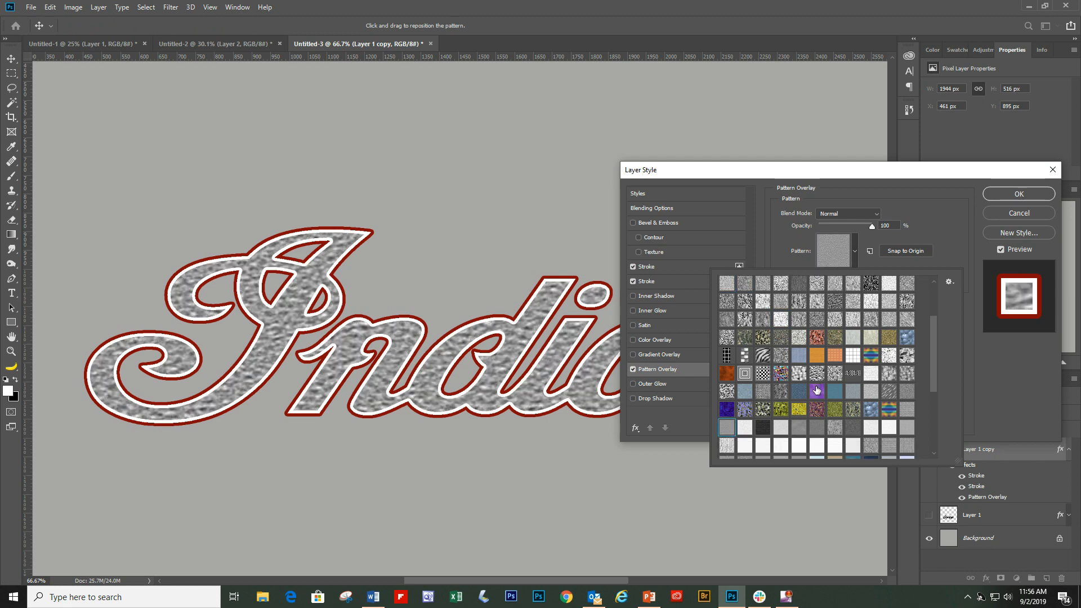
{"action": "left_click", "coordinate": [727, 384]}
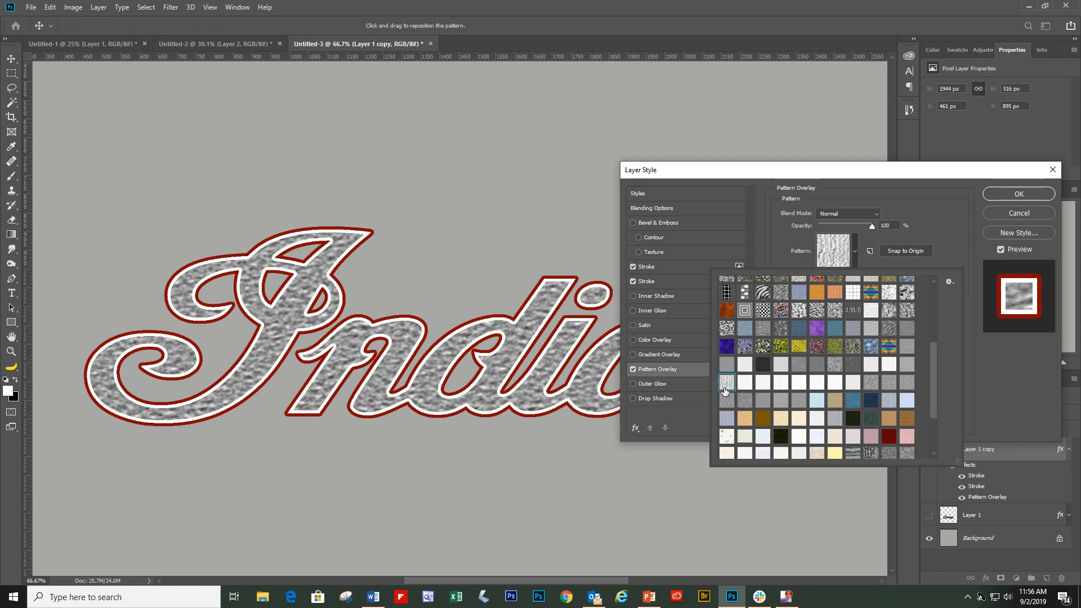
{"action": "left_click", "coordinate": [745, 387]}
{"action": "left_click", "coordinate": [783, 384]}
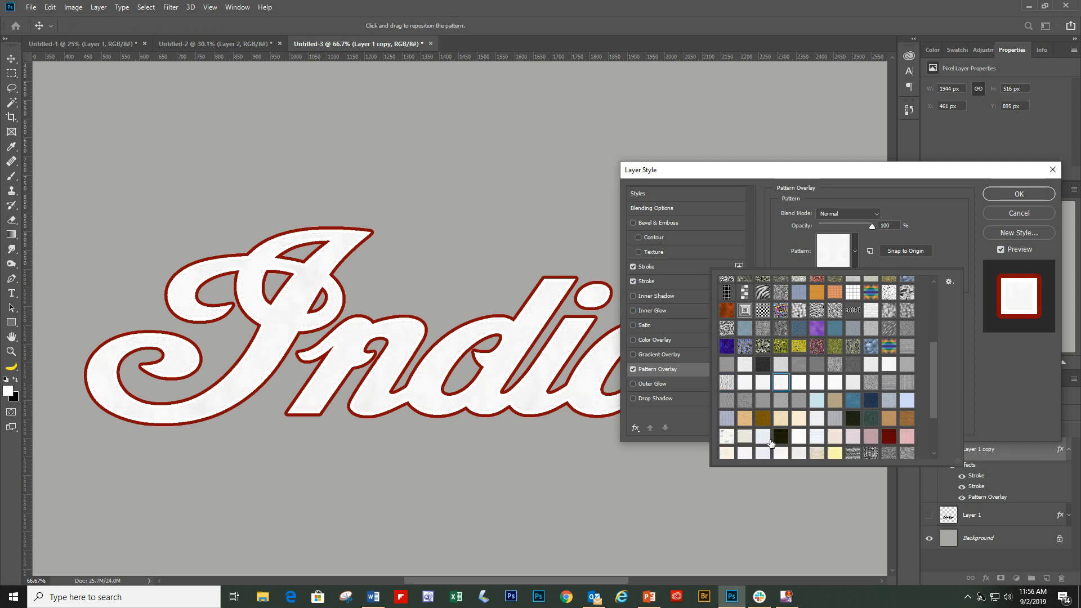
Choose the fine-grained gray texture as the overlay pattern, check the available pattern libraries, and apply the layer style
{"action": "left_click", "coordinate": [784, 402]}
{"action": "left_click", "coordinate": [804, 402]}
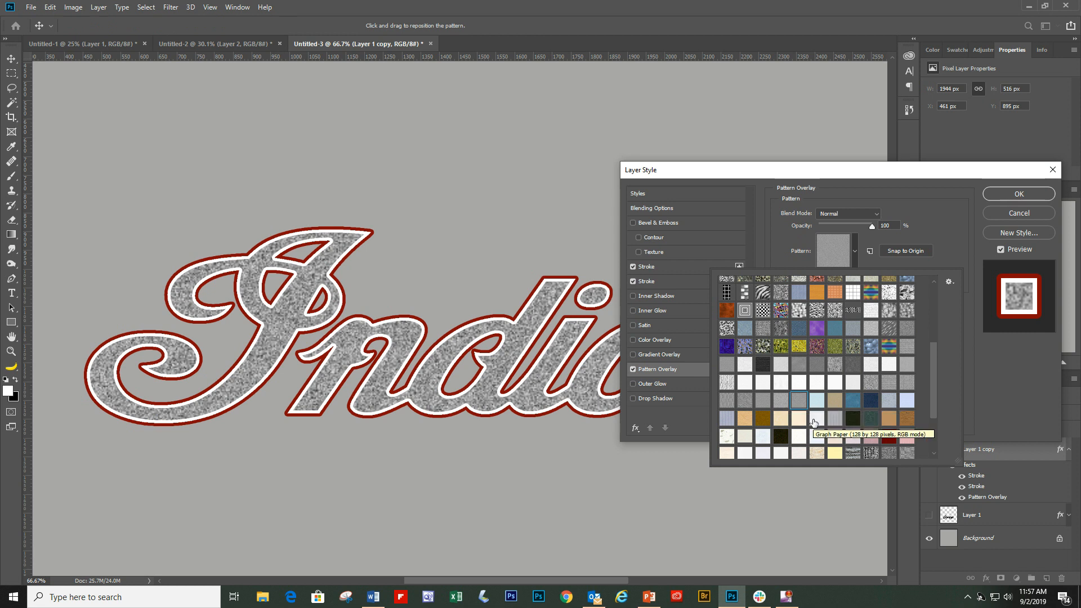
{"action": "left_click", "coordinate": [950, 283]}
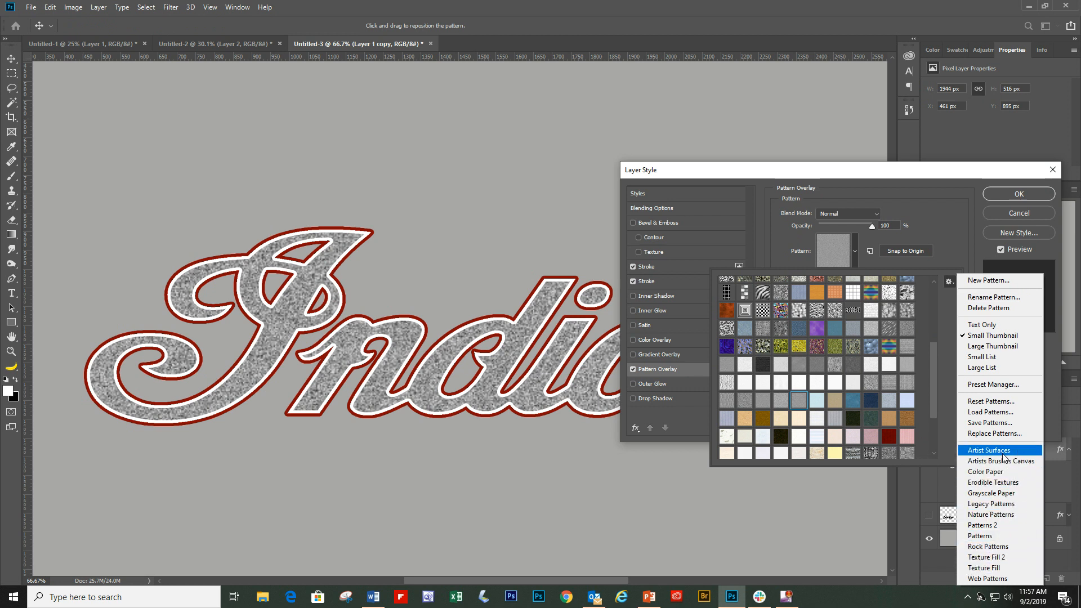
{"action": "left_click", "coordinate": [951, 353]}
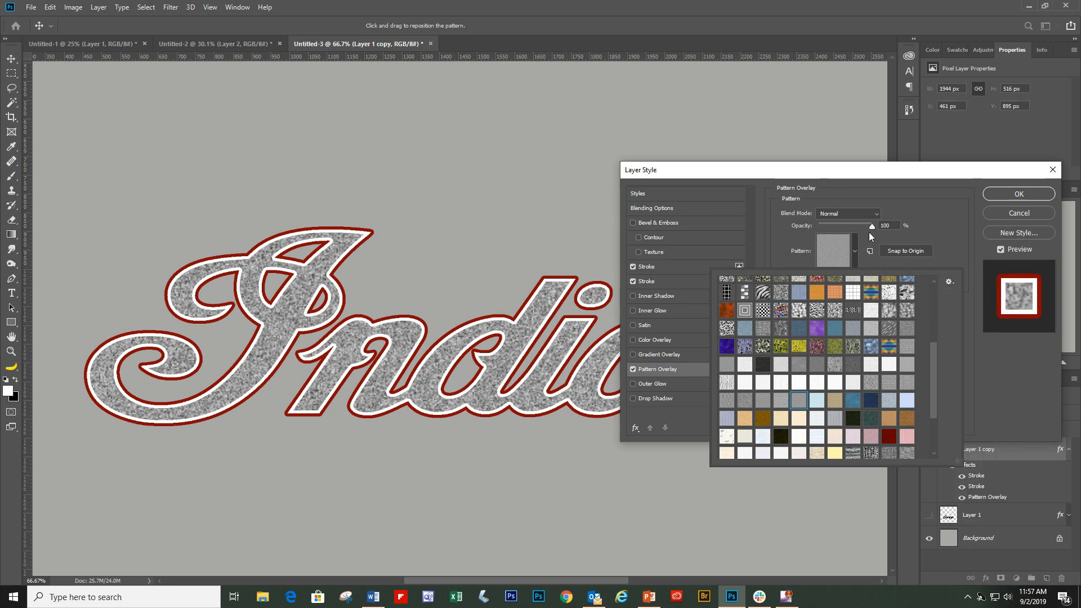
{"action": "left_click", "coordinate": [836, 516]}
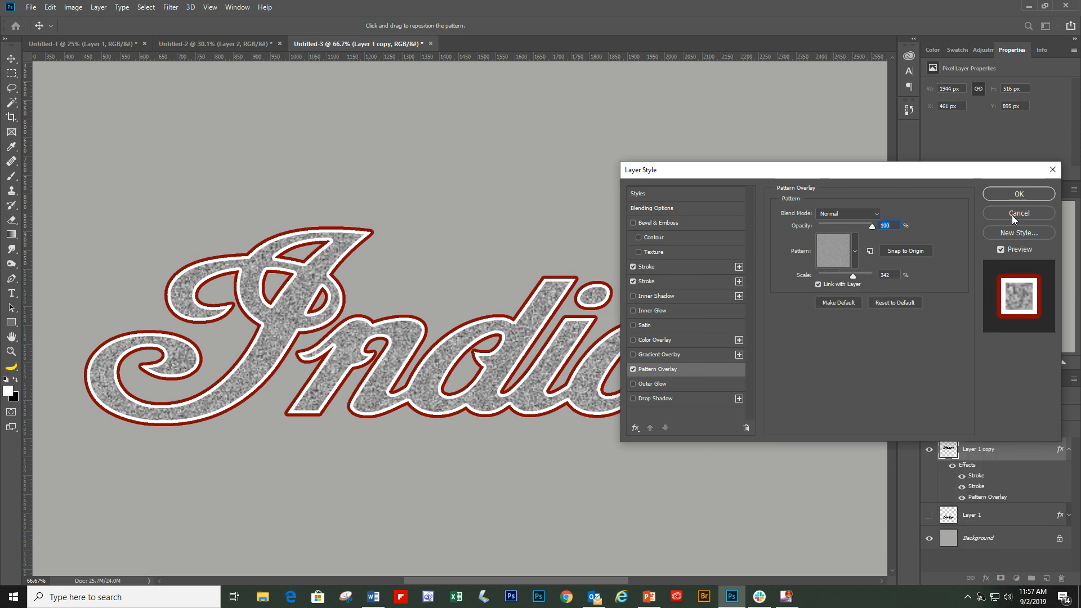
{"action": "left_click", "coordinate": [1019, 193]}
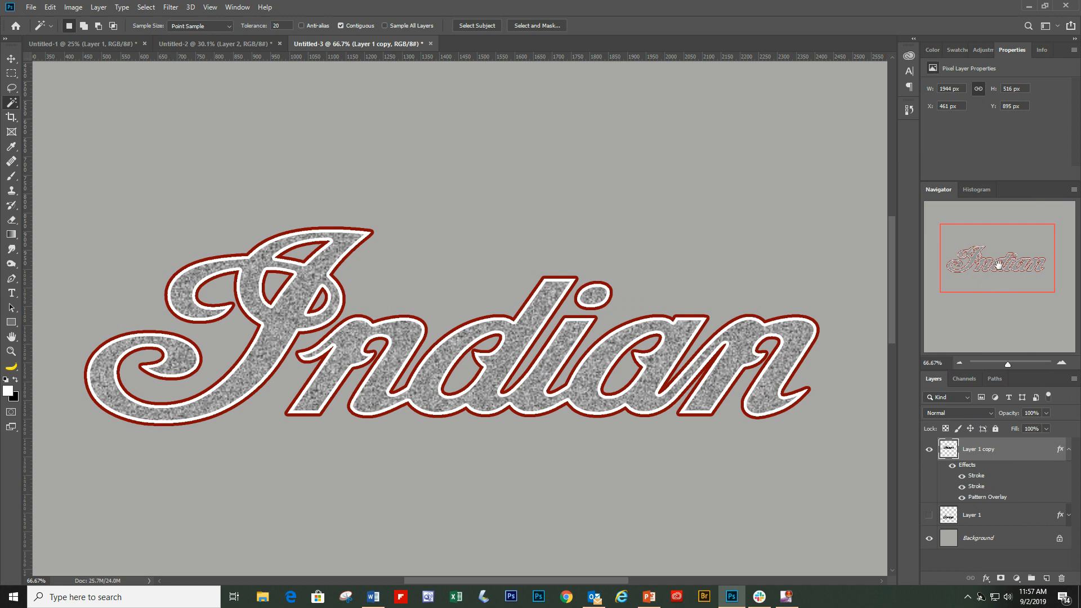
Show Layer 1 to compare its texture and shadow with the pattern-filled Layer 1 copy, and hide it again
{"action": "left_click_drag", "start_coordinate": [997, 265], "coordinate": [997, 281]}
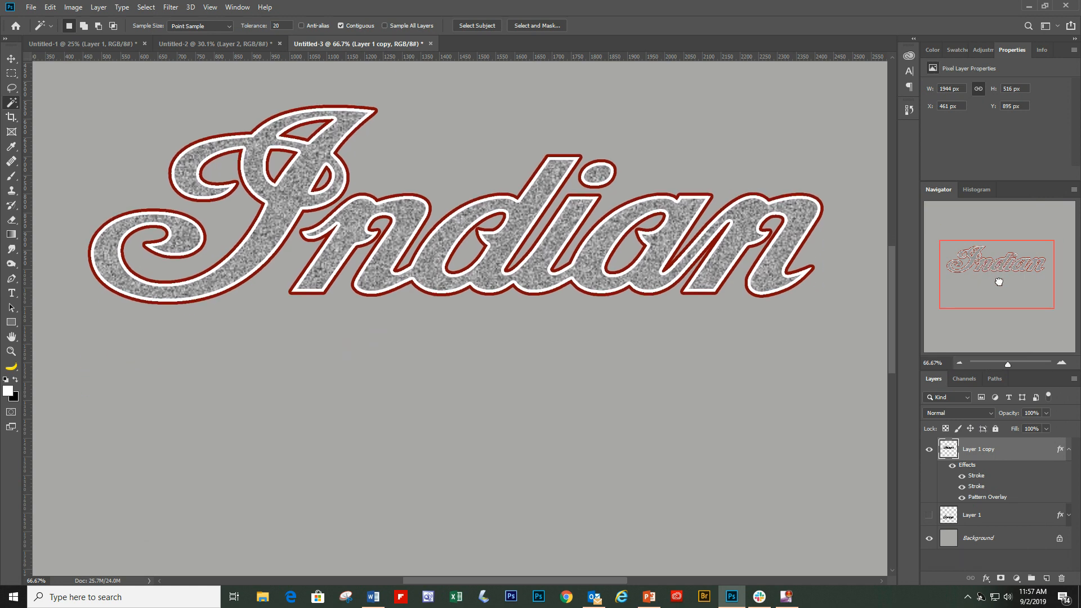
{"action": "left_click", "coordinate": [929, 515]}
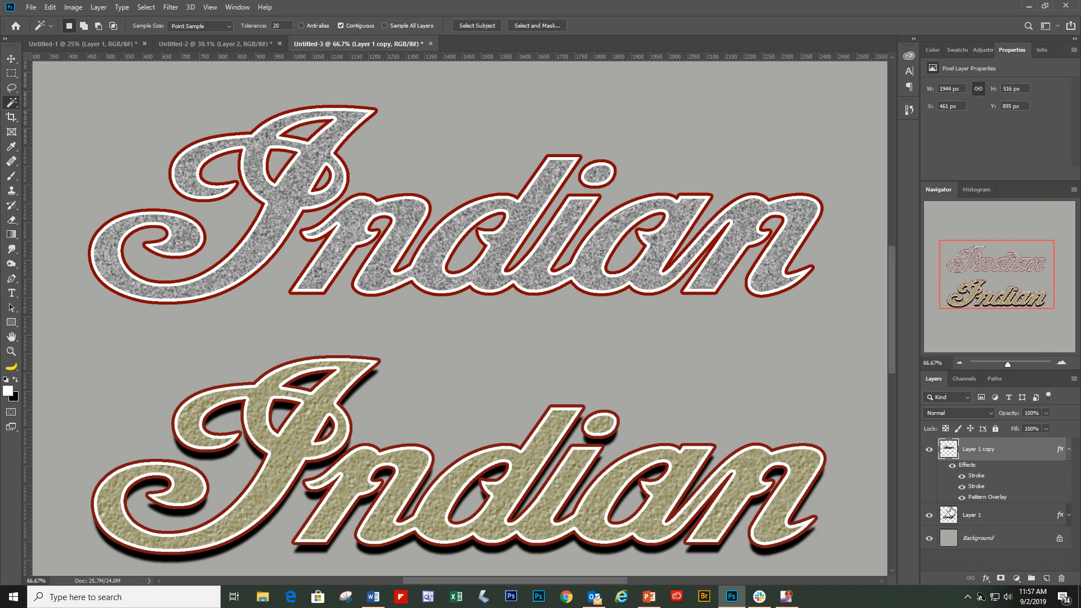
{"action": "left_click", "coordinate": [930, 516]}
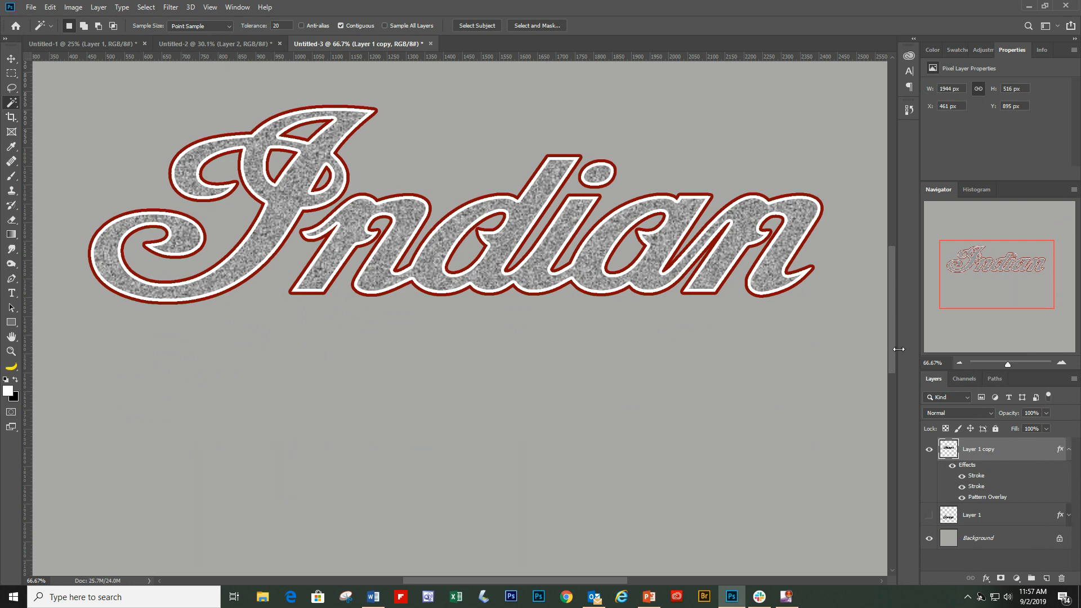
{"action": "scroll", "coordinate": [891, 349], "scroll_direction": "up", "scroll_amount": 3}
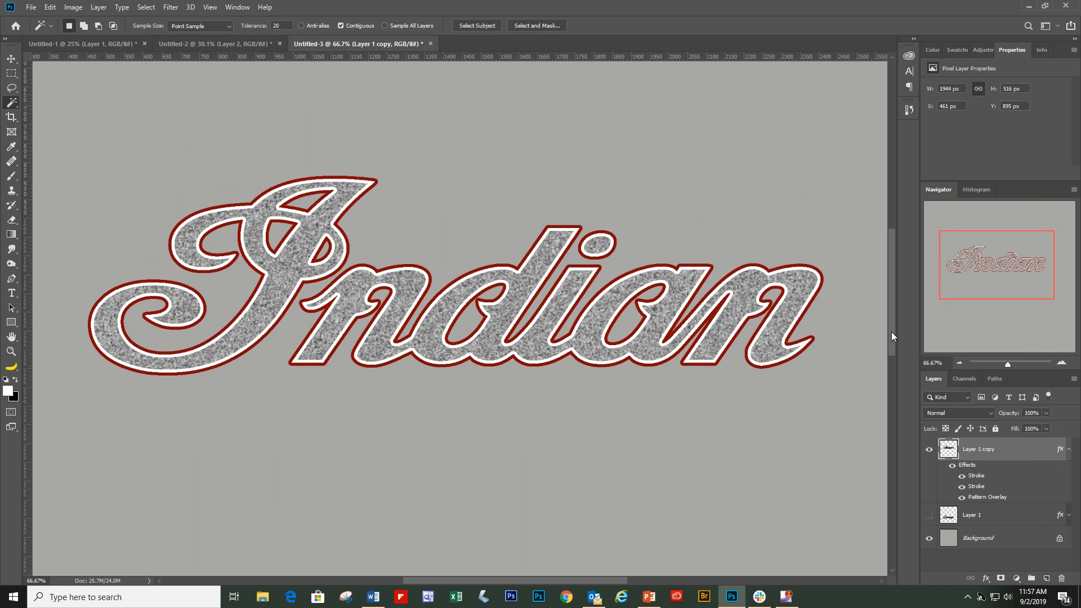
Add a Drop Shadow to Layer 1 copy with a distance of 21 px and a size of 16 px
{"action": "double_click", "coordinate": [1023, 454]}
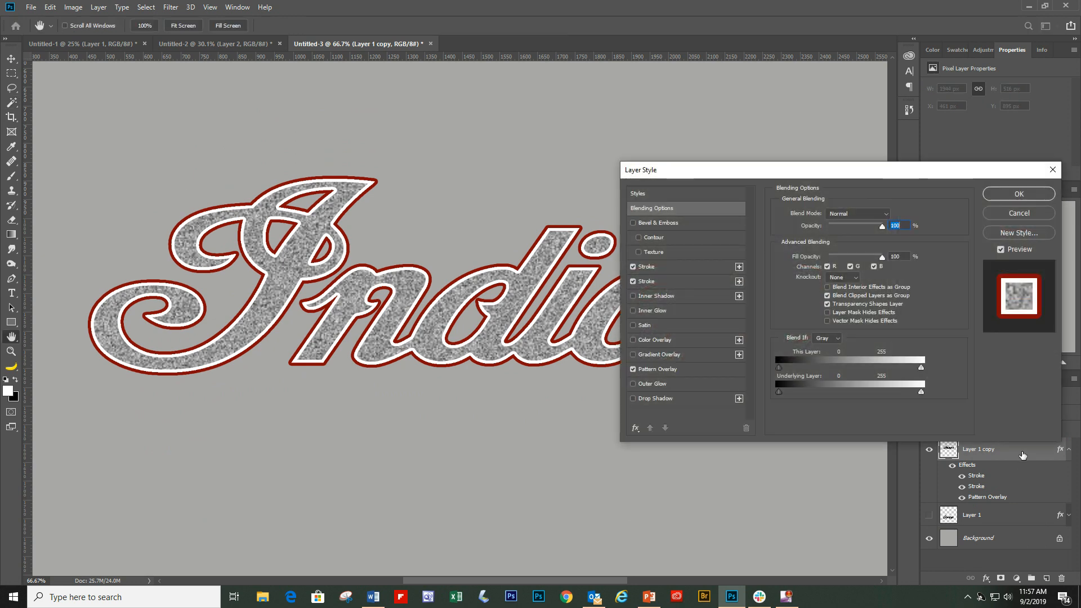
{"action": "left_click", "coordinate": [633, 399]}
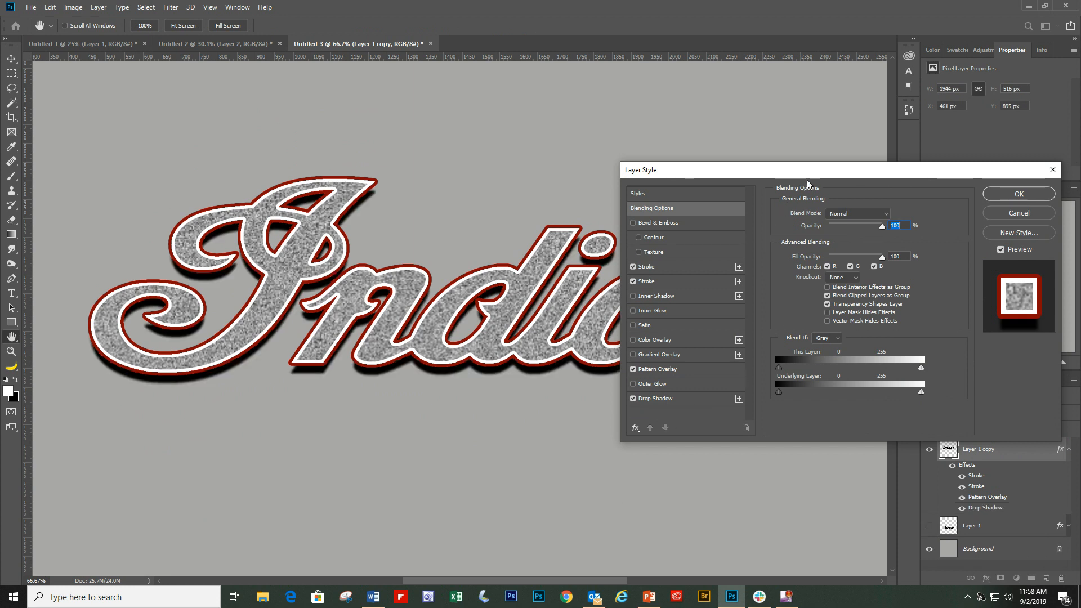
{"action": "left_click", "coordinate": [682, 403]}
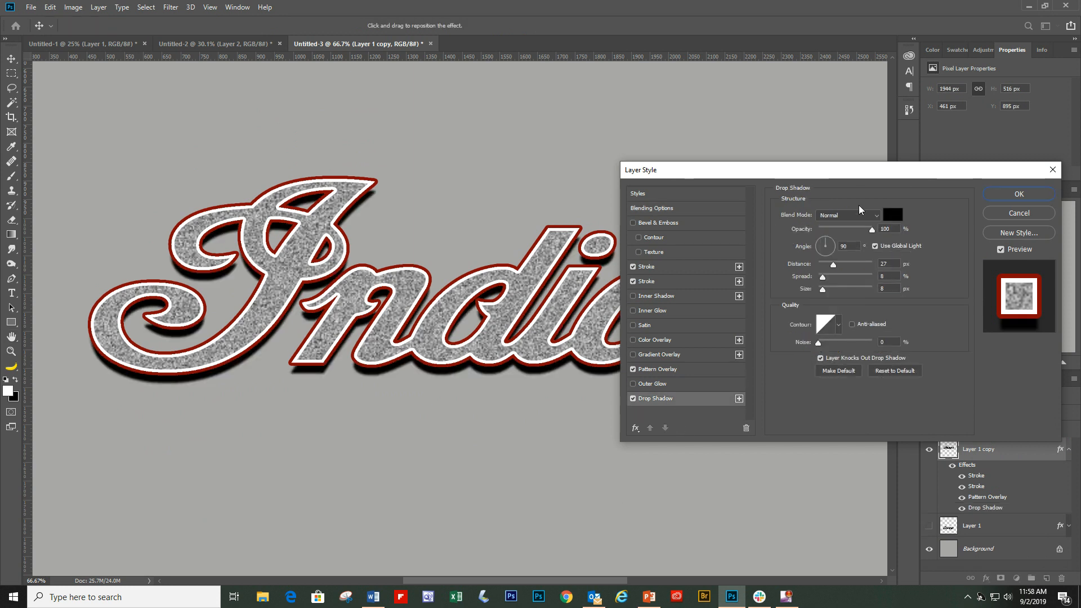
{"action": "left_click_drag", "start_coordinate": [866, 175], "coordinate": [862, 134]}
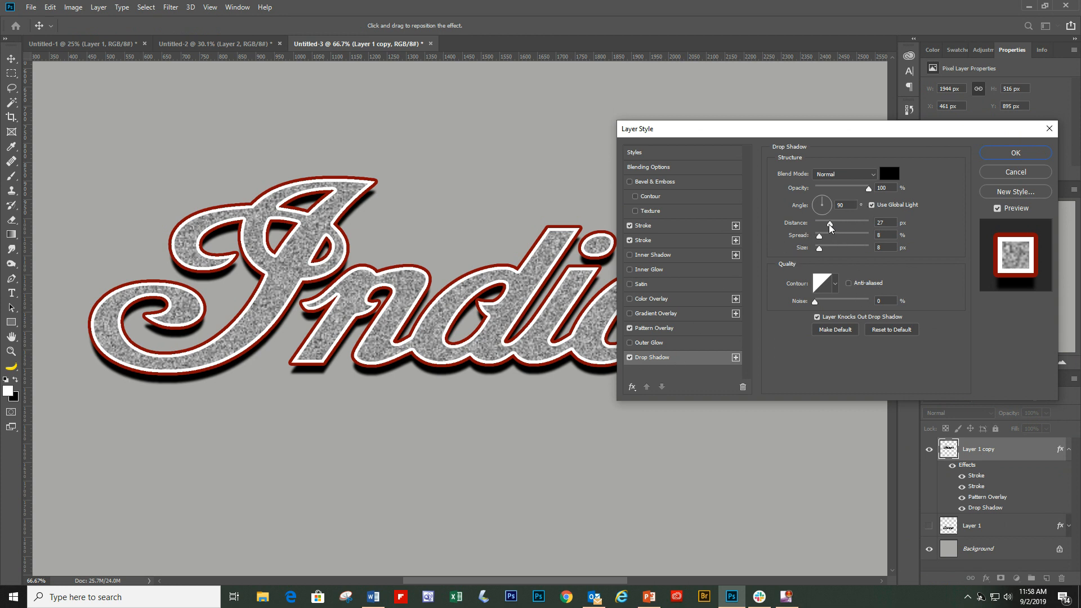
{"action": "mouse_move", "coordinate": [831, 228]}
{"action": "left_mouse_down"}
{"action": "mouse_move", "coordinate": [811, 235]}
{"action": "mouse_move", "coordinate": [859, 227]}
{"action": "mouse_move", "coordinate": [829, 236]}
{"action": "left_mouse_up"}
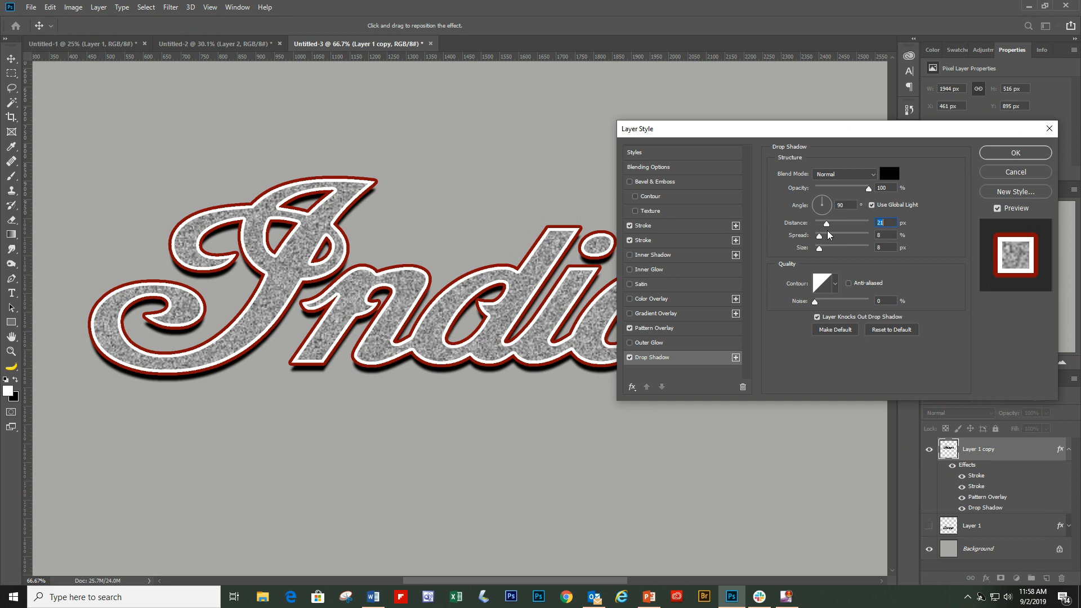
{"action": "mouse_move", "coordinate": [821, 241]}
{"action": "left_mouse_down"}
{"action": "mouse_move", "coordinate": [905, 249]}
{"action": "mouse_move", "coordinate": [822, 242]}
{"action": "mouse_move", "coordinate": [827, 256]}
{"action": "left_mouse_up"}
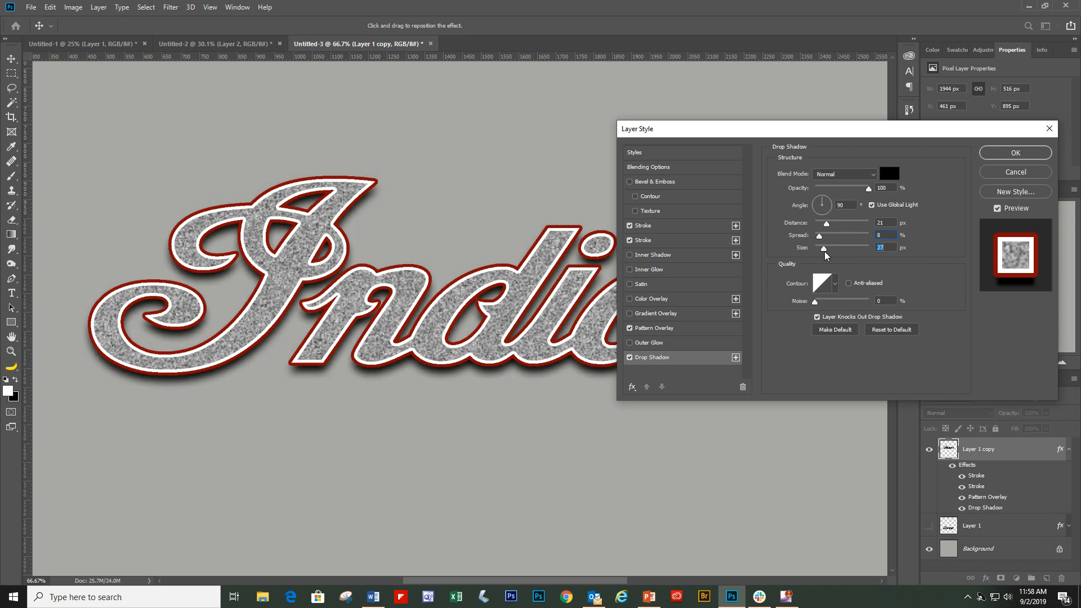
{"action": "left_click_drag", "start_coordinate": [827, 256], "coordinate": [823, 255]}
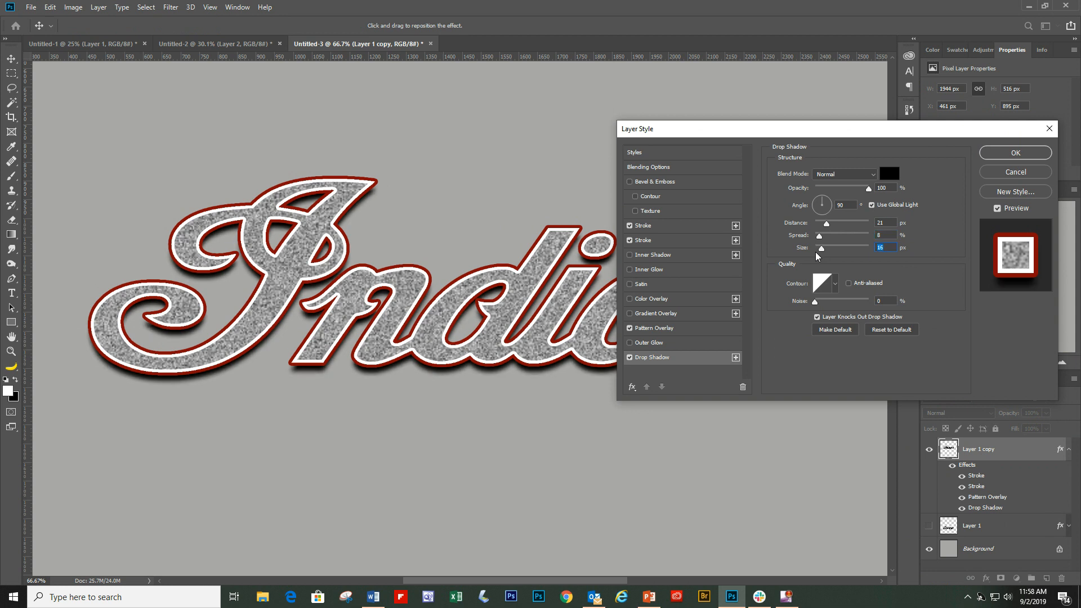
Set the drop shadow's angle to 131° and apply the layer style
{"action": "left_click_drag", "start_coordinate": [883, 138], "coordinate": [841, 173]}
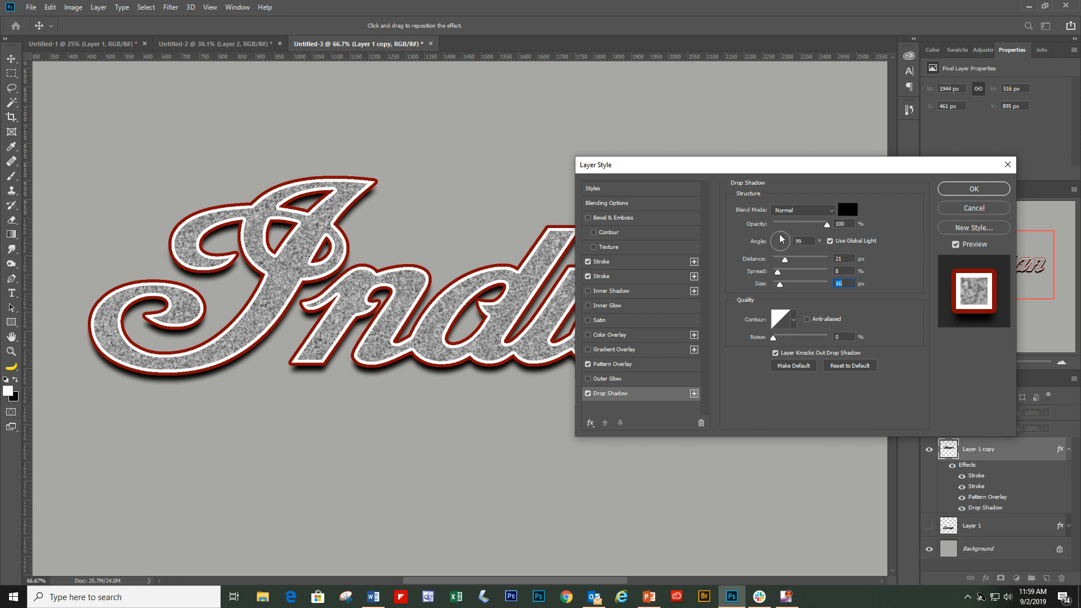
{"action": "left_click_drag", "start_coordinate": [781, 237], "coordinate": [775, 234]}
{"action": "left_click", "coordinate": [774, 236]}
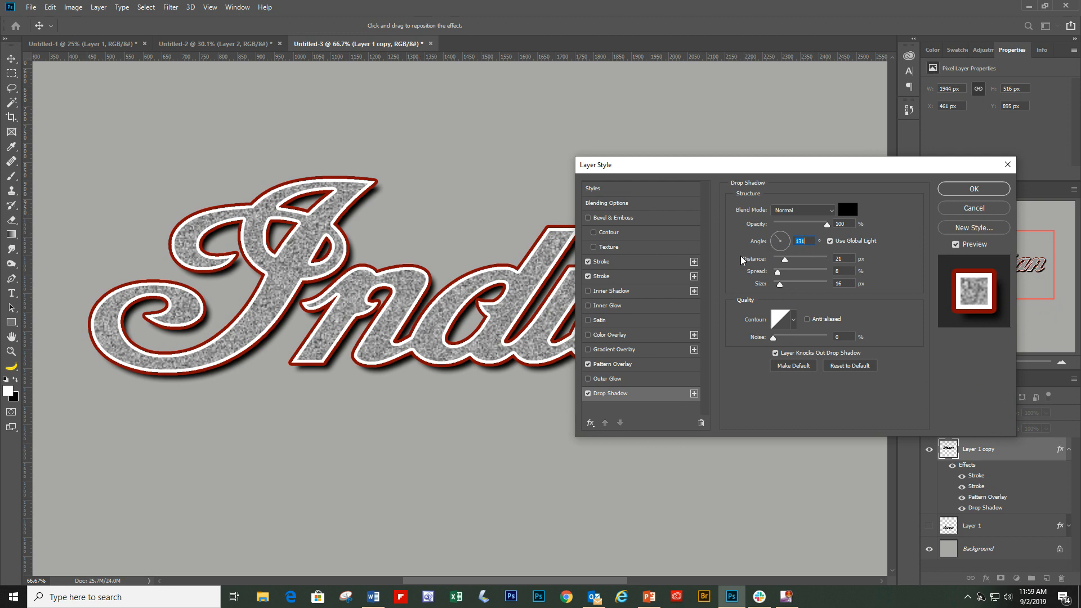
{"action": "left_click", "coordinate": [987, 191]}
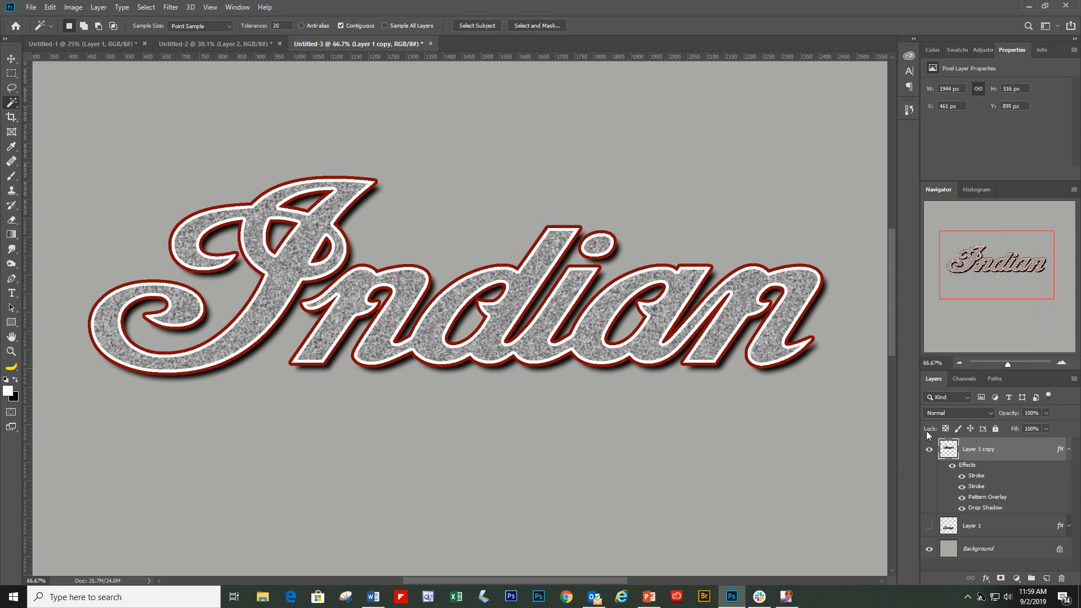
Show Layer 1 to compare its lettering with the shadowed Layer 1 copy, and hide it again
{"action": "left_click_drag", "start_coordinate": [895, 267], "coordinate": [890, 286]}
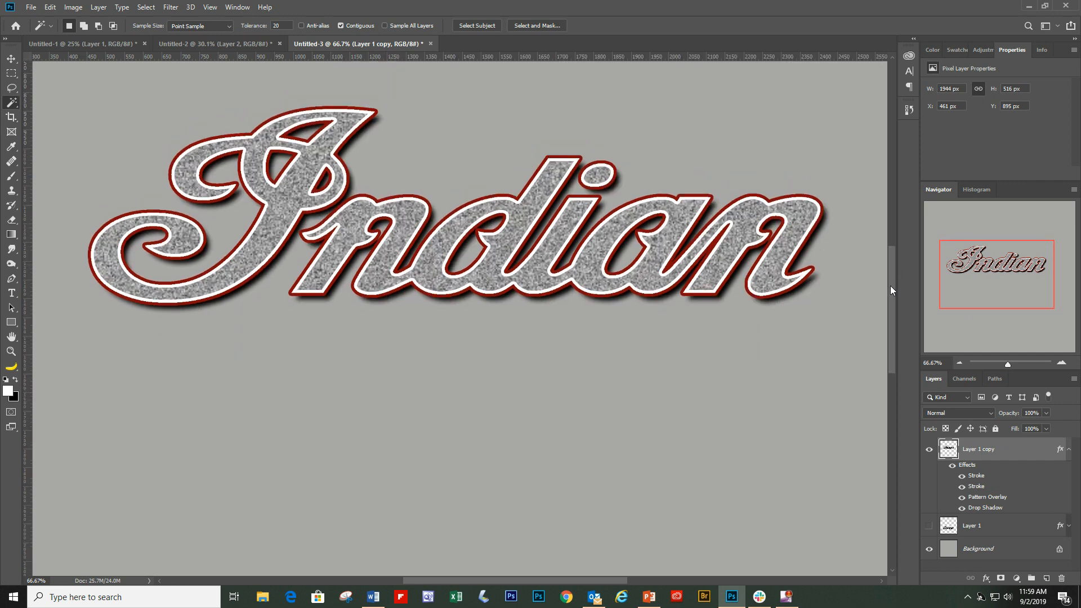
{"action": "left_click", "coordinate": [929, 529]}
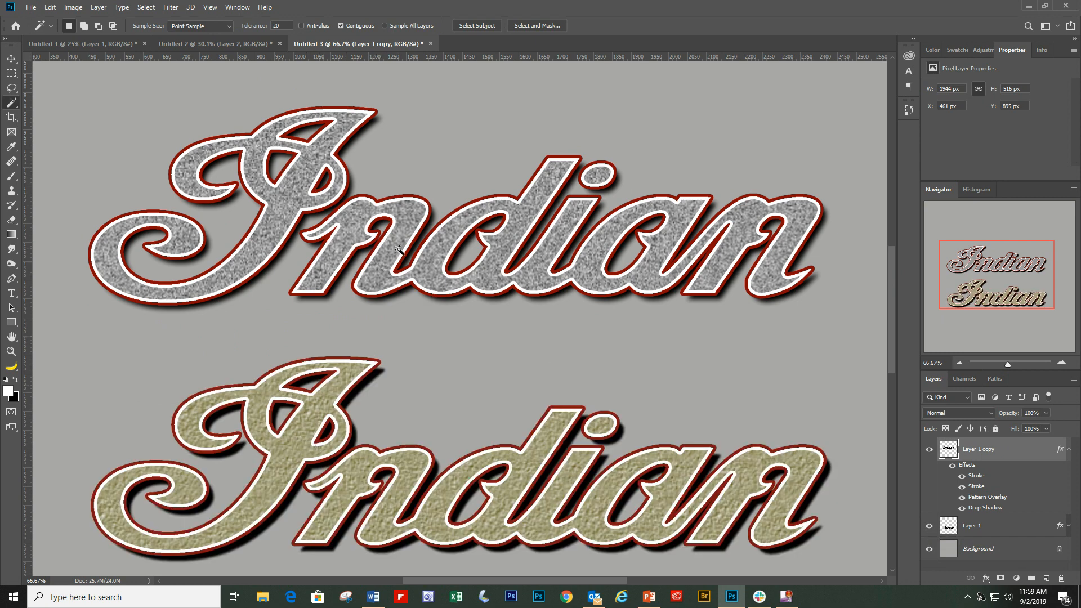
{"action": "left_click", "coordinate": [929, 528]}
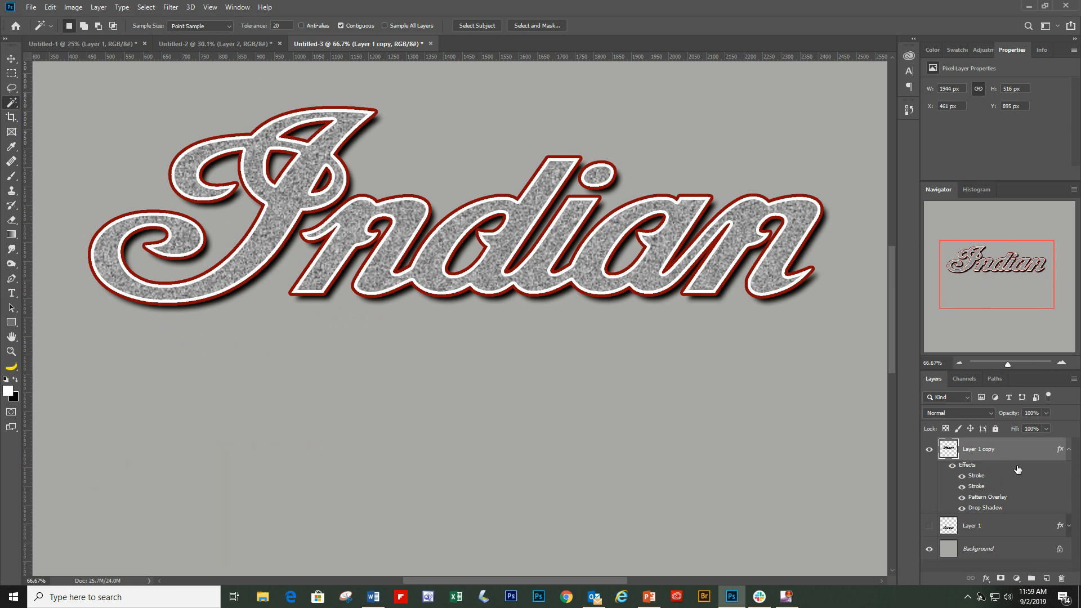
Hide all the effects of Layer 1 copy and show them again one by one to review each effect's contribution
{"action": "left_click_drag", "start_coordinate": [964, 477], "coordinate": [963, 509]}
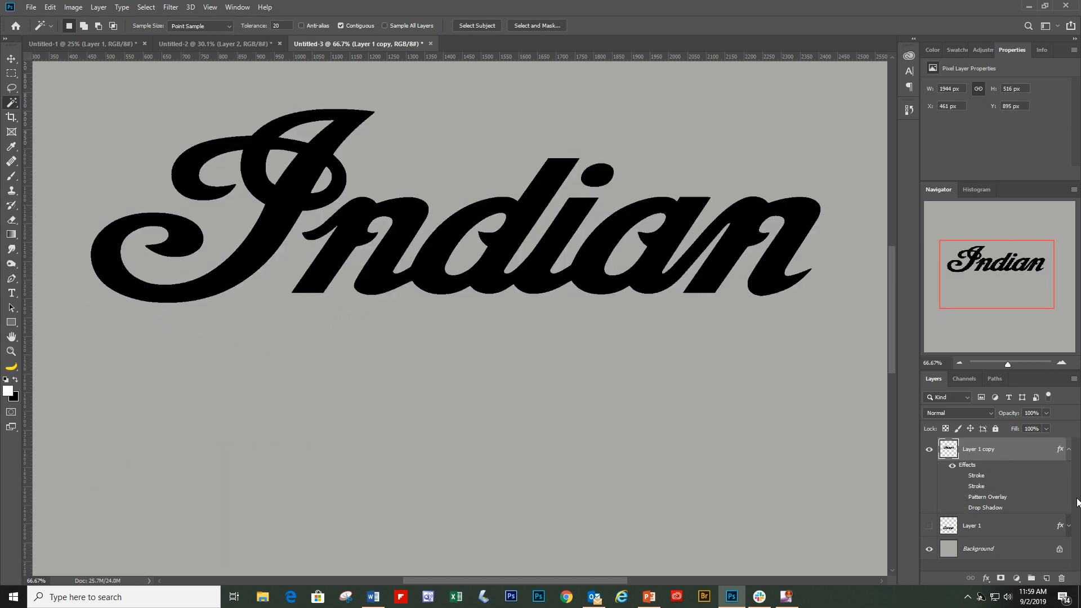
{"action": "left_click_drag", "start_coordinate": [891, 351], "coordinate": [891, 334]}
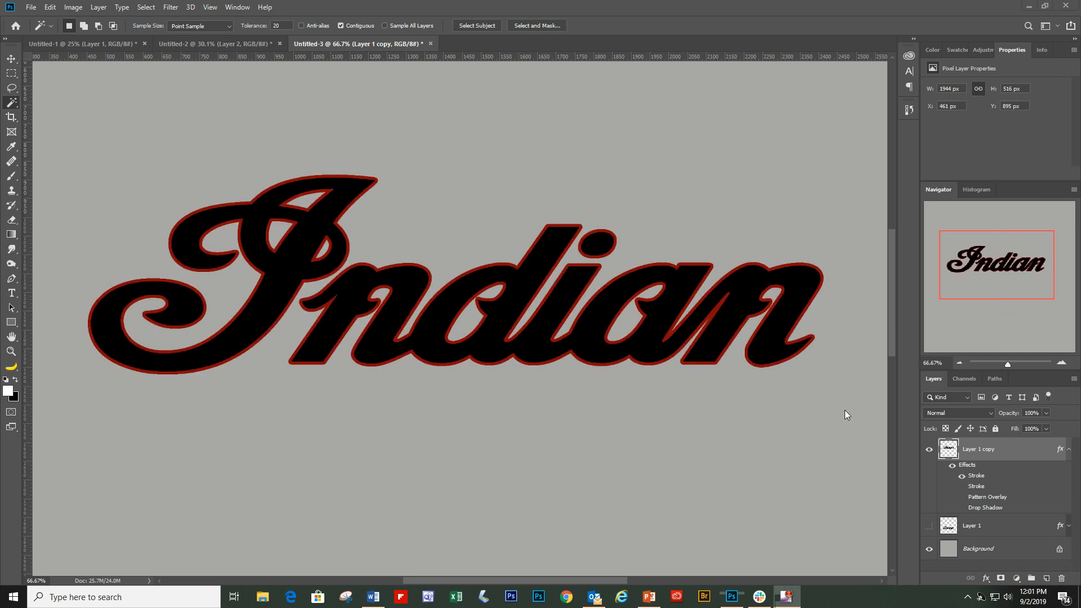
{"action": "left_click", "coordinate": [962, 487]}
{"action": "left_click", "coordinate": [962, 498]}
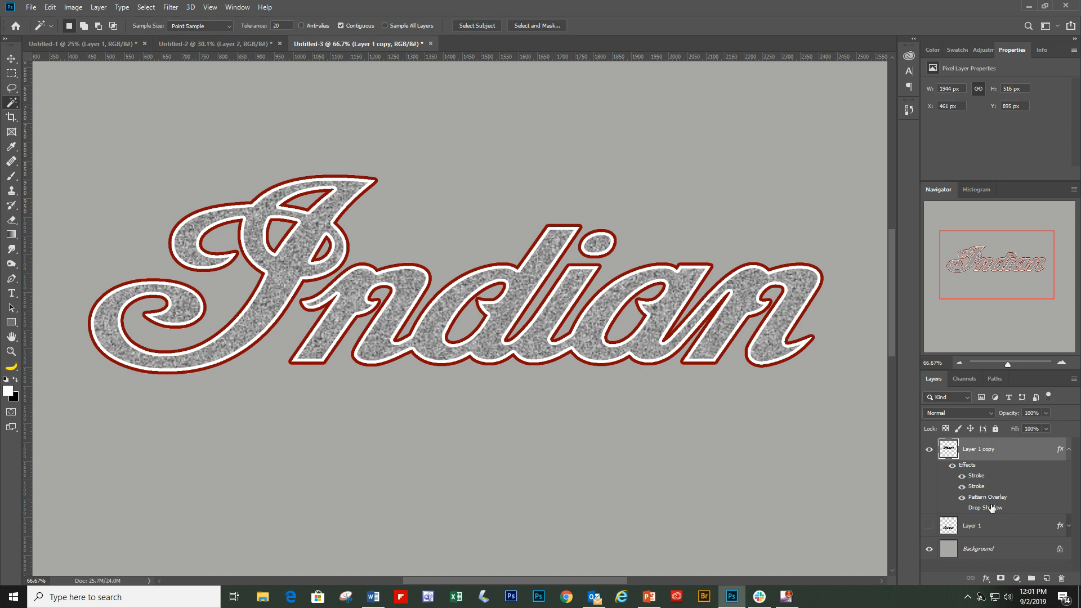
{"action": "left_click", "coordinate": [962, 508]}
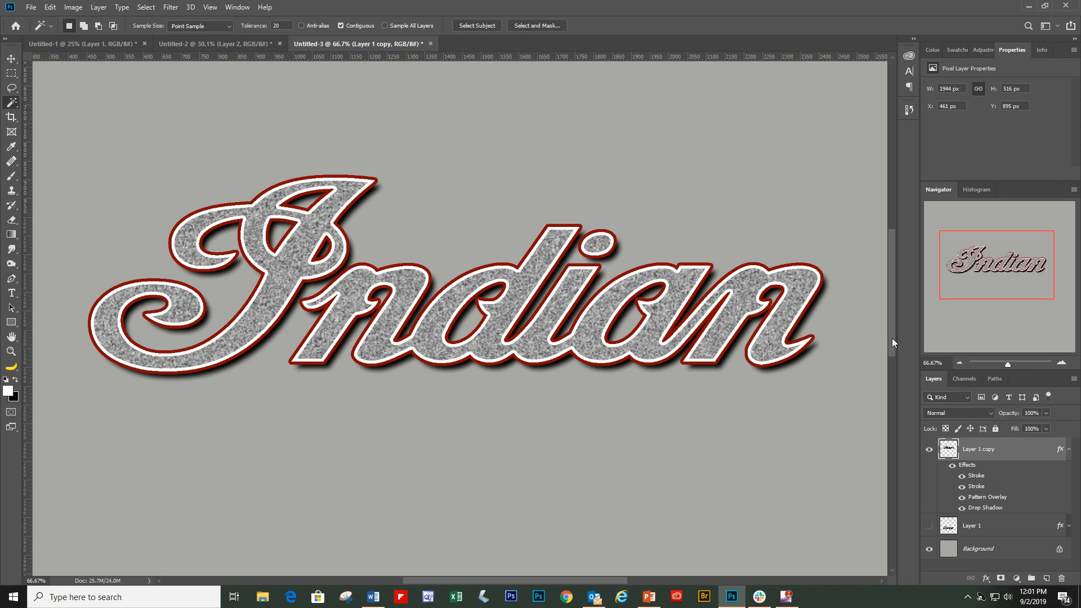
{"action": "left_click_drag", "start_coordinate": [894, 338], "coordinate": [893, 332]}
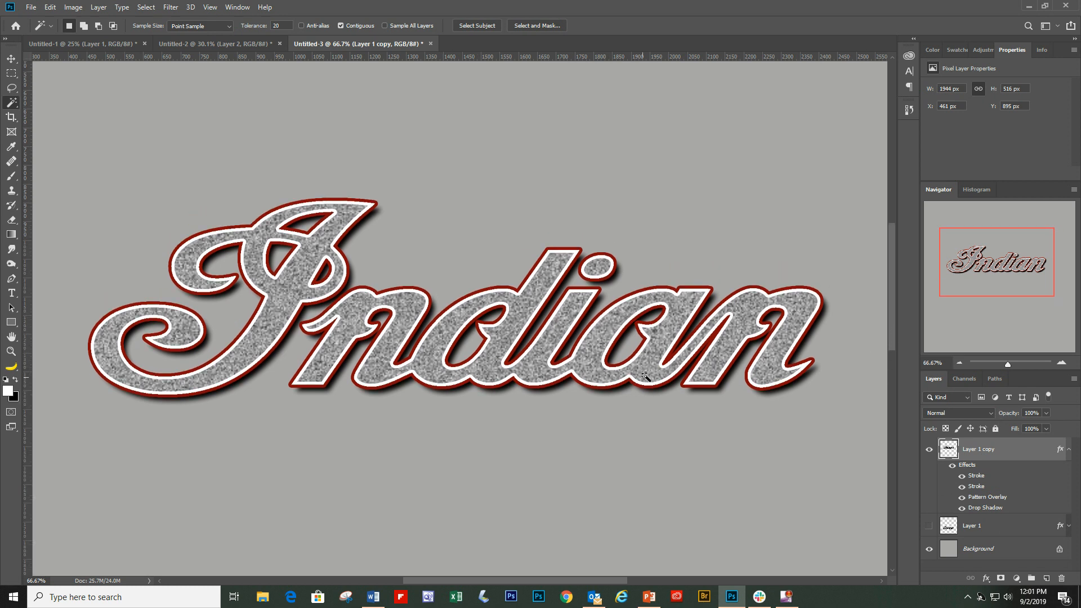
Try a Color Overlay with the Normal blend mode on Layer 1 copy, and cancel the layer style changes
{"action": "double_click", "coordinate": [1017, 454]}
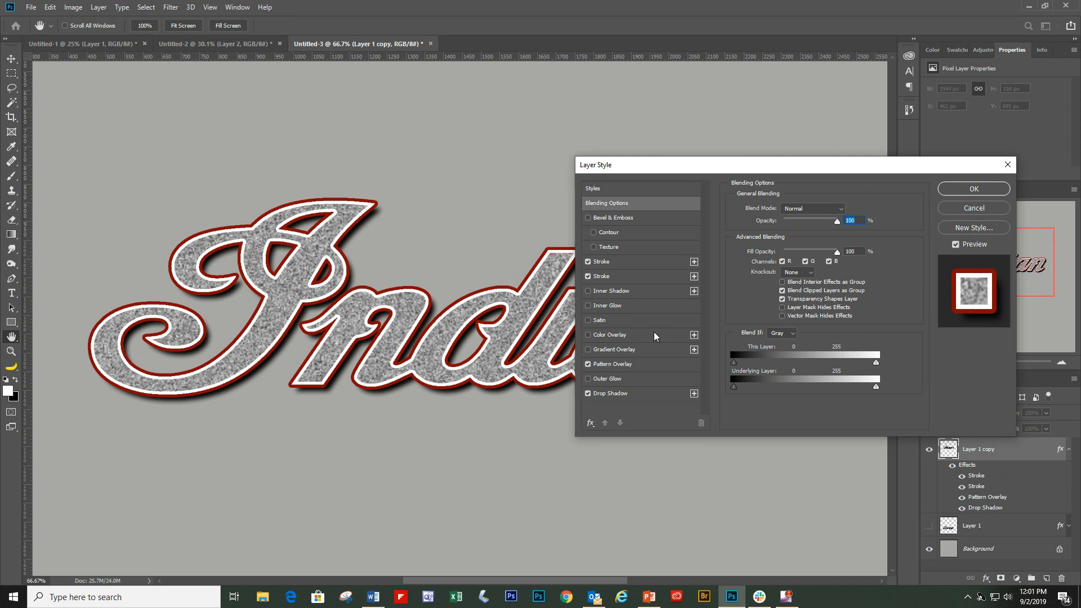
{"action": "left_click", "coordinate": [588, 335]}
{"action": "left_click", "coordinate": [607, 335]}
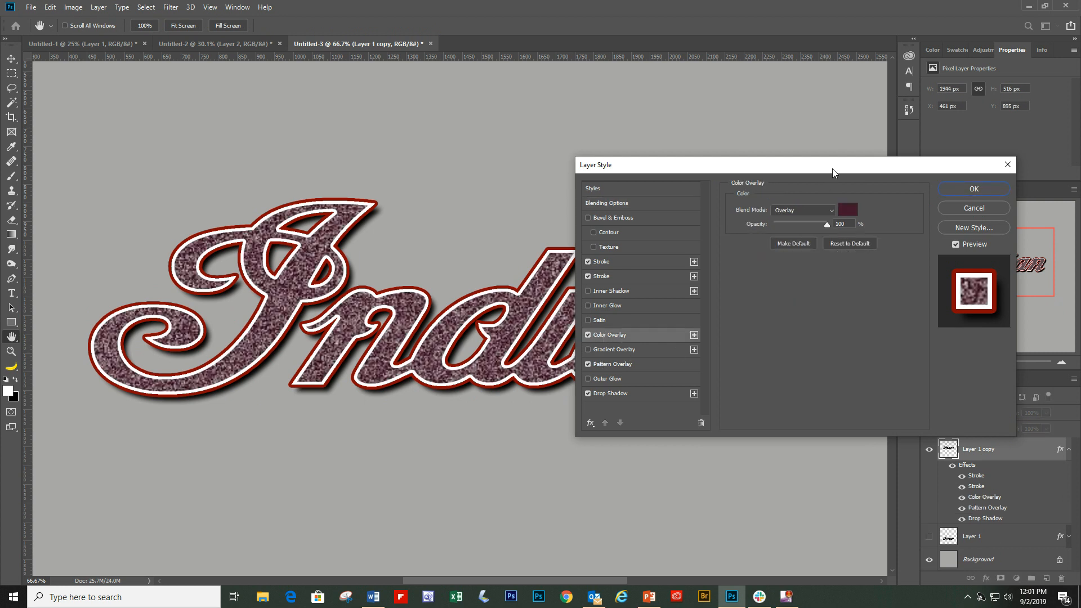
{"action": "left_click_drag", "start_coordinate": [832, 172], "coordinate": [931, 176]}
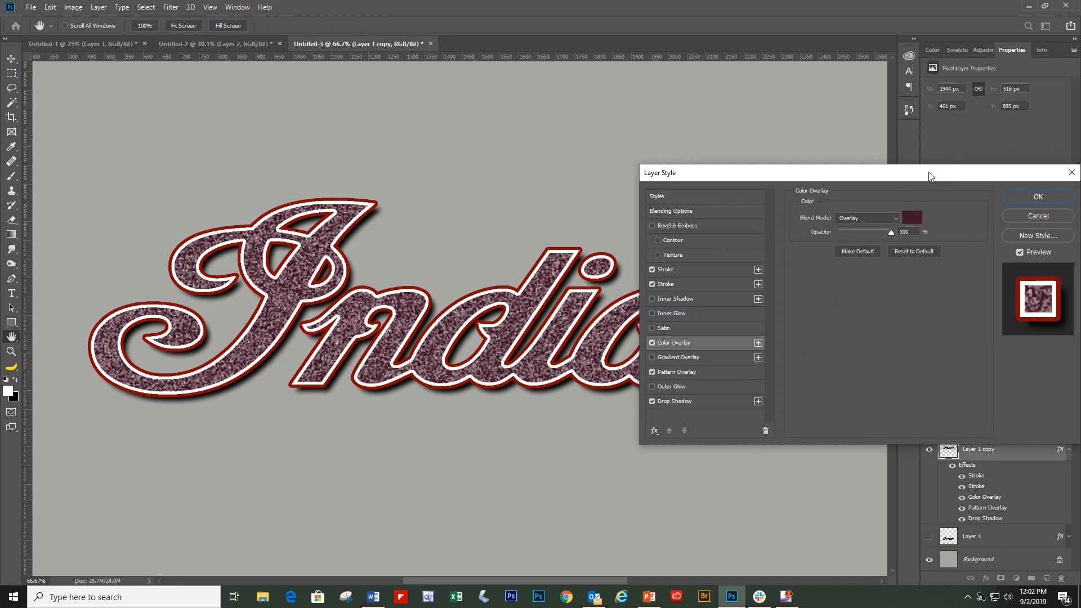
{"action": "left_click", "coordinate": [895, 219]}
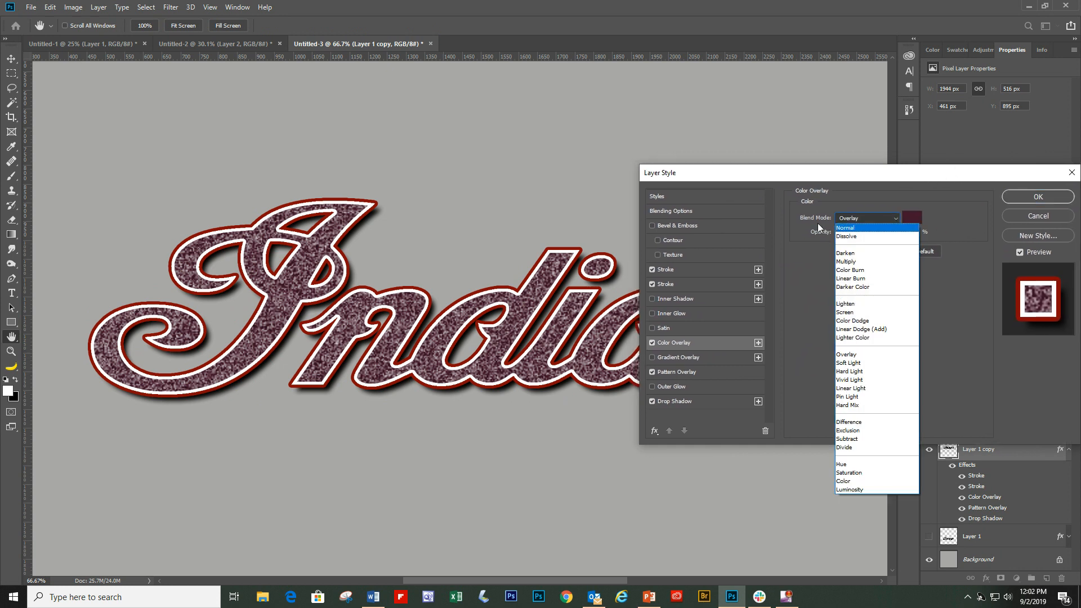
{"action": "left_click", "coordinate": [854, 228]}
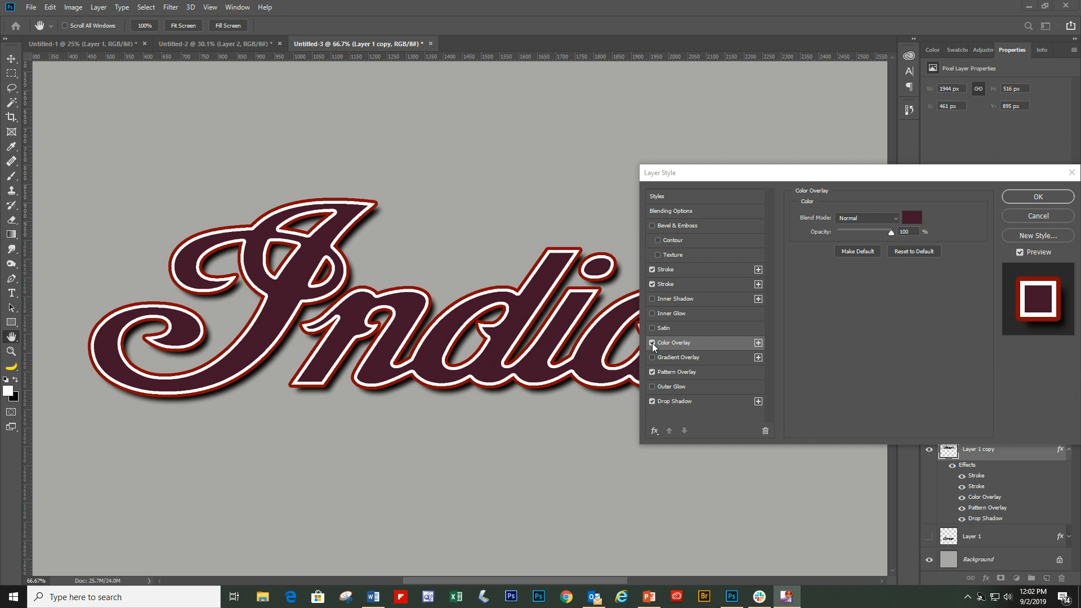
{"action": "left_click", "coordinate": [1049, 216]}
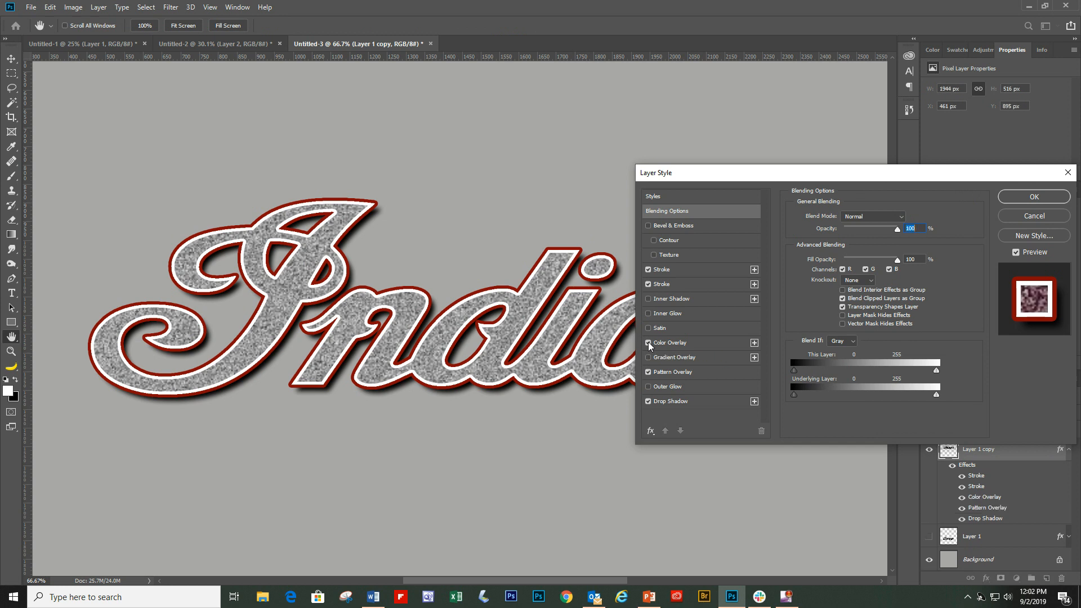
Add a Color Overlay effect to Layer 1 copy with its blend mode set to Overlay
{"action": "left_click", "coordinate": [649, 343]}
{"action": "left_click", "coordinate": [676, 343]}
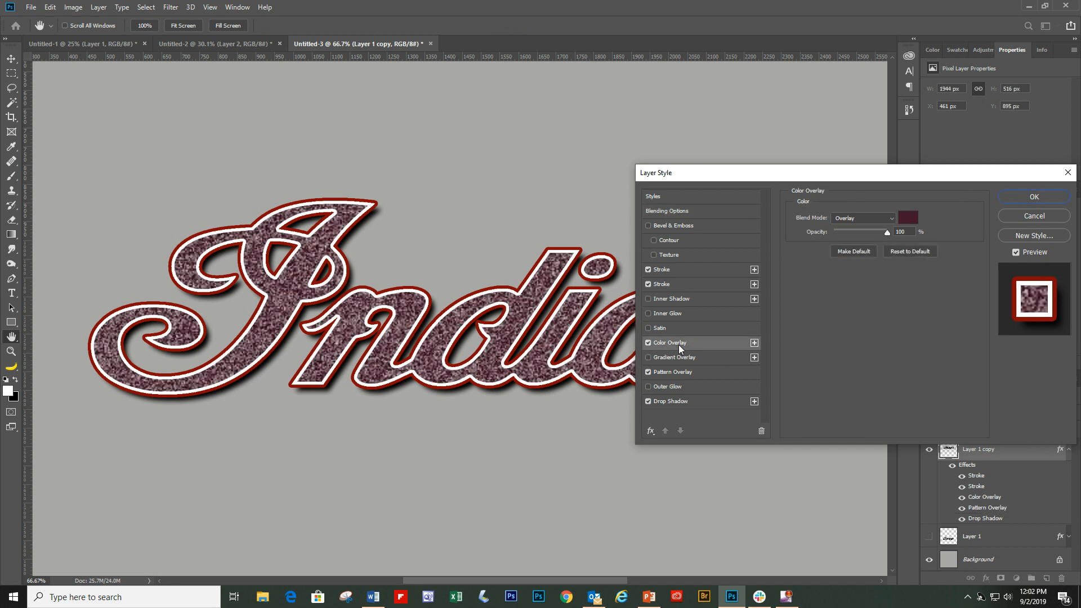
{"action": "left_click", "coordinate": [891, 219]}
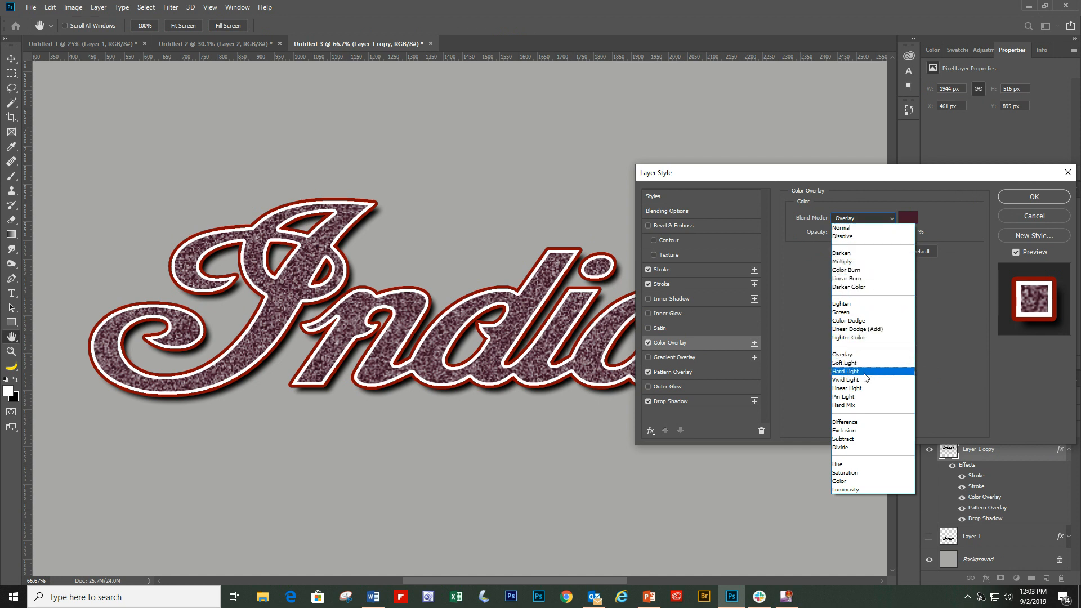
{"action": "left_click", "coordinate": [847, 355]}
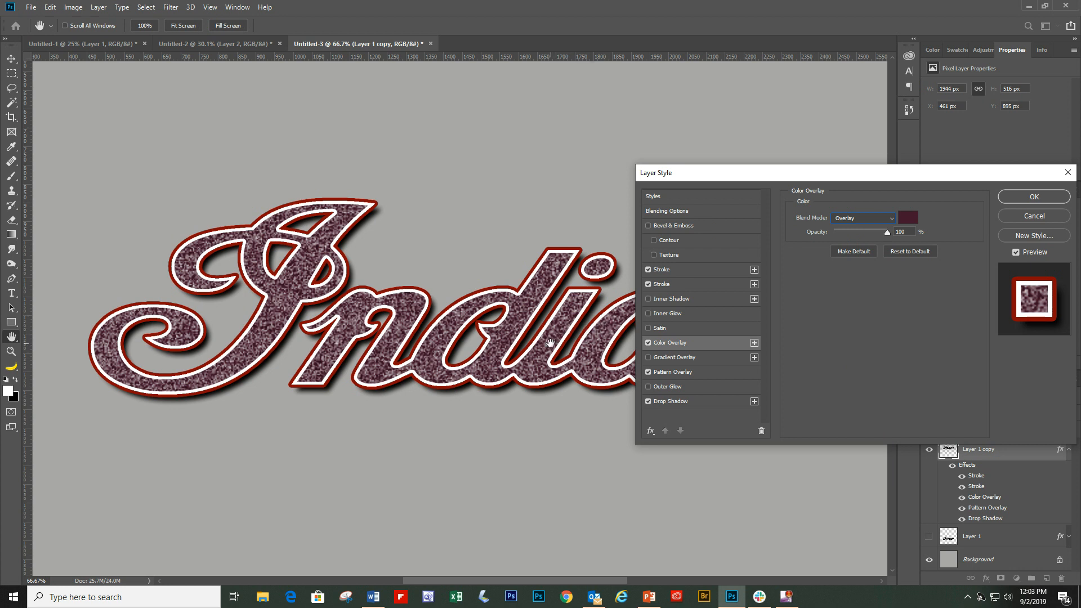
Try several gold shades for the Color Overlay and set its color to 9a8532
{"action": "left_click", "coordinate": [916, 223]}
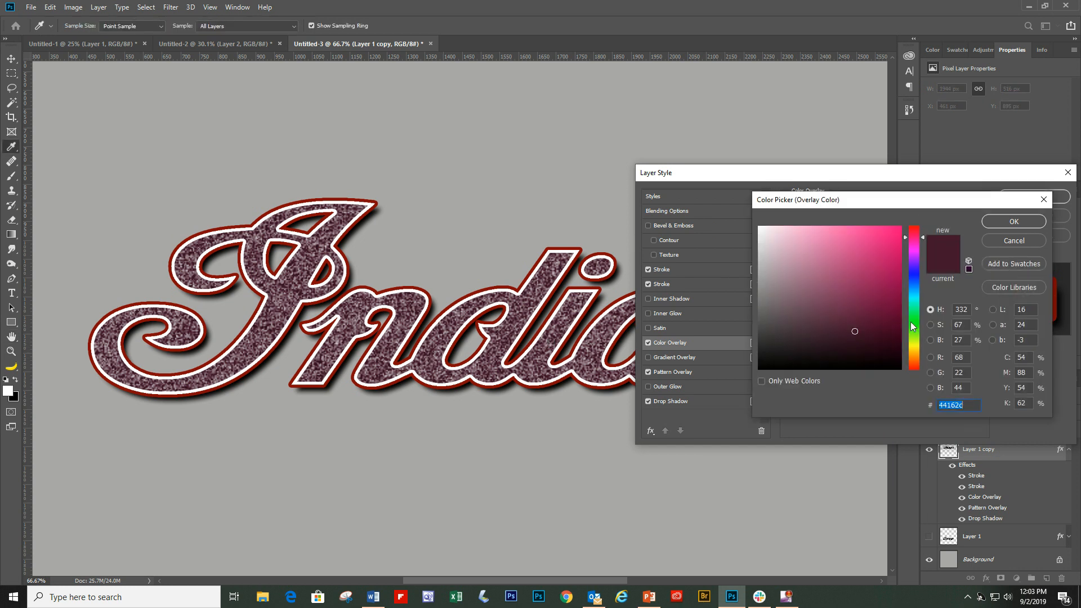
{"action": "left_click", "coordinate": [915, 350]}
{"action": "left_click", "coordinate": [849, 271]}
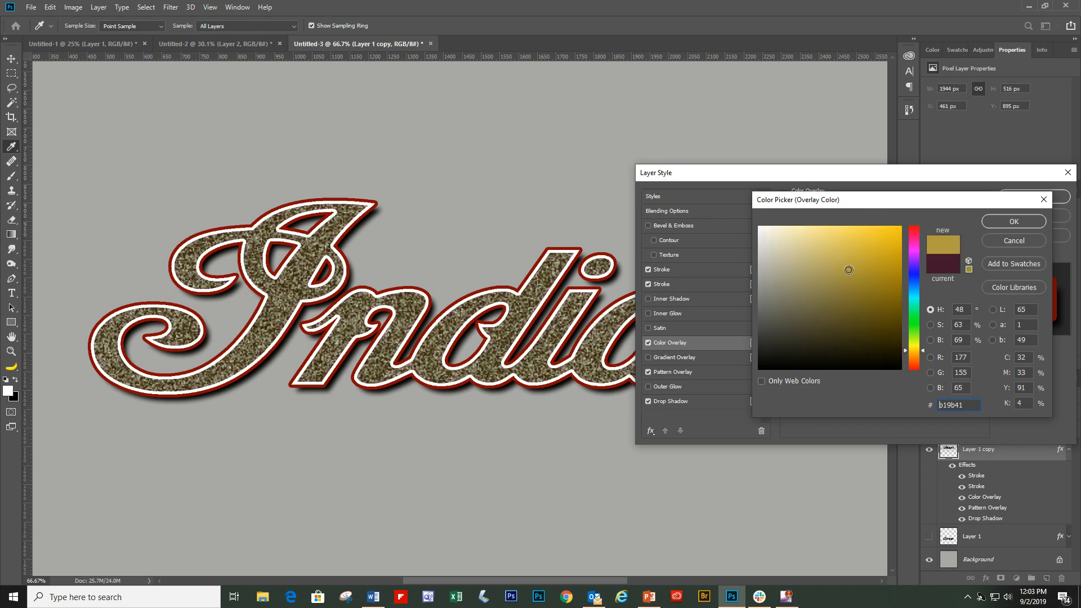
{"action": "left_click", "coordinate": [866, 286]}
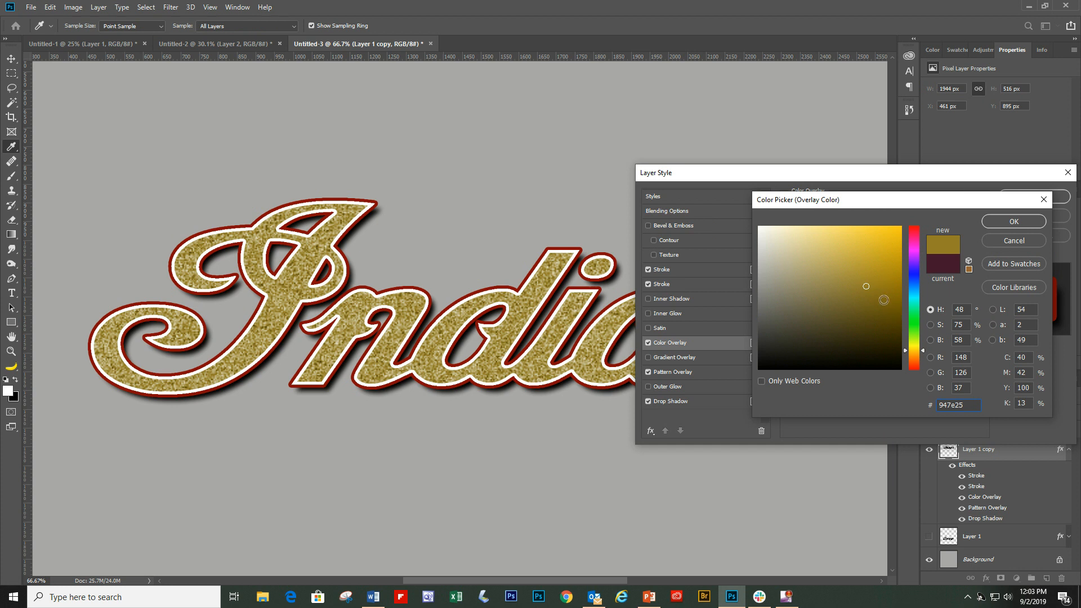
{"action": "left_click", "coordinate": [880, 305]}
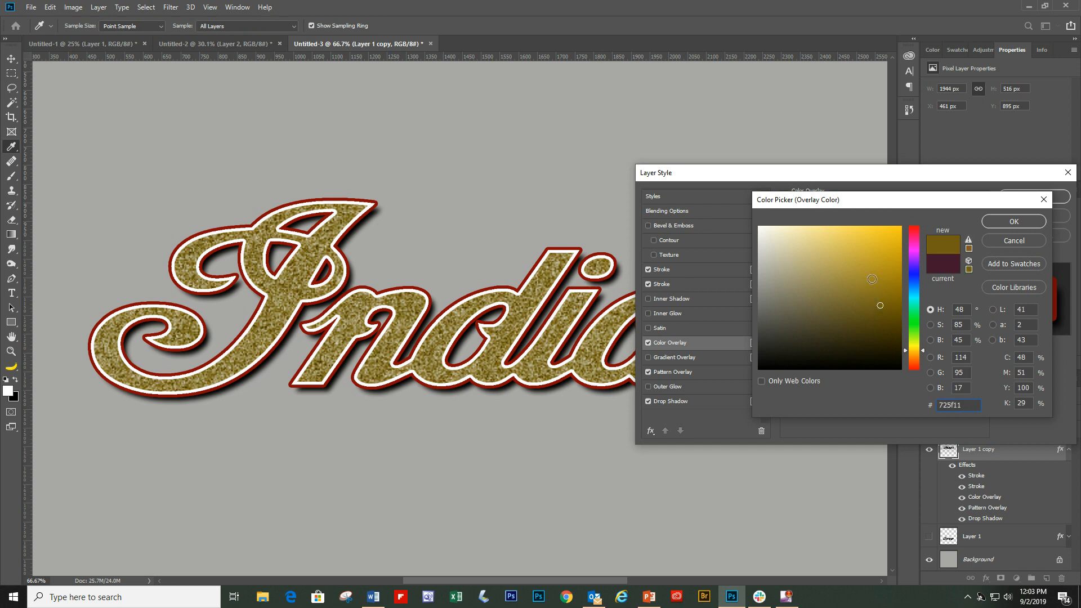
{"action": "left_click", "coordinate": [856, 283]}
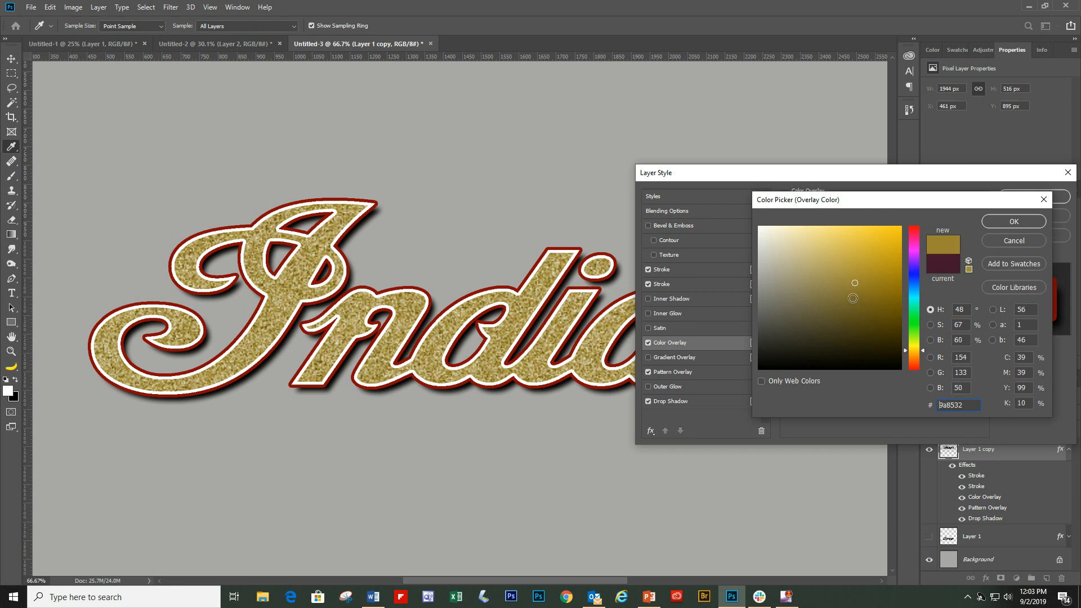
{"action": "left_click", "coordinate": [1006, 222]}
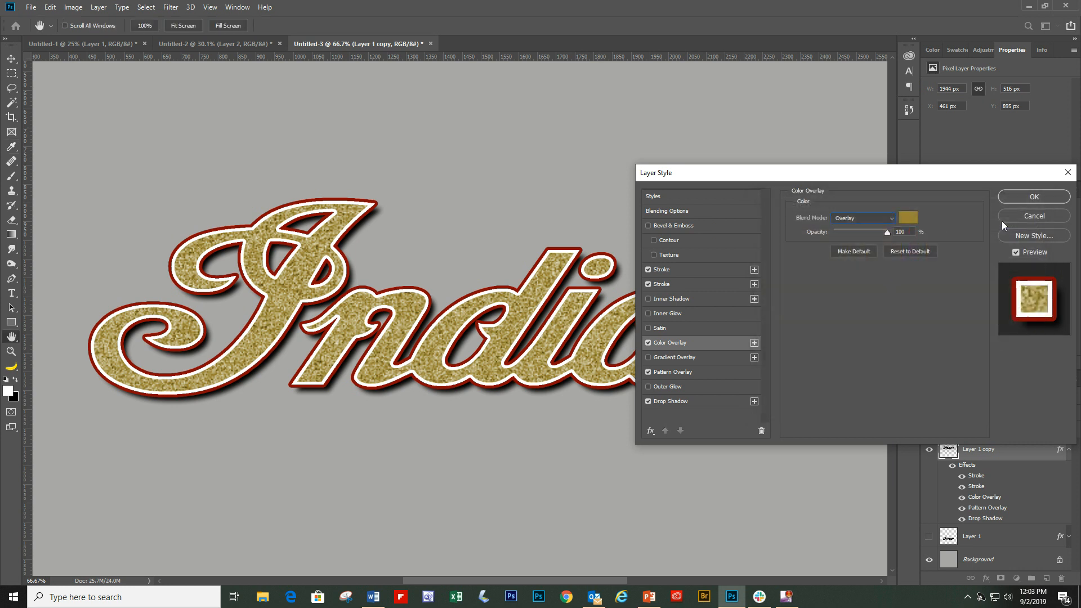
Try lower opacities for the Color Overlay on Layer 1 copy, restore it to 100%, and apply the layer style
{"action": "left_click_drag", "start_coordinate": [966, 173], "coordinate": [939, 123]}
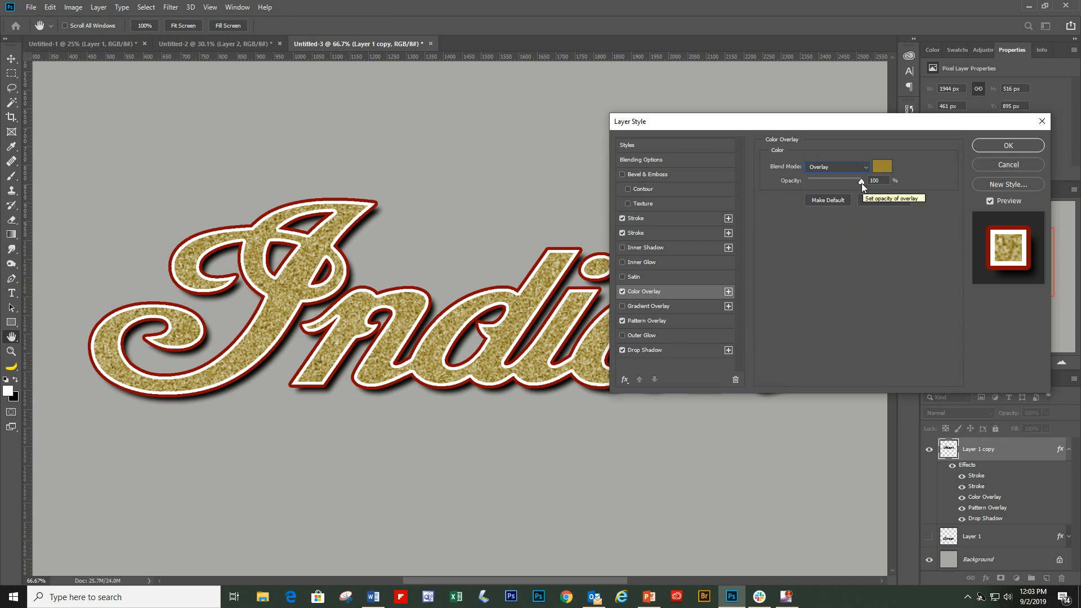
{"action": "left_click_drag", "start_coordinate": [862, 182], "coordinate": [799, 183]}
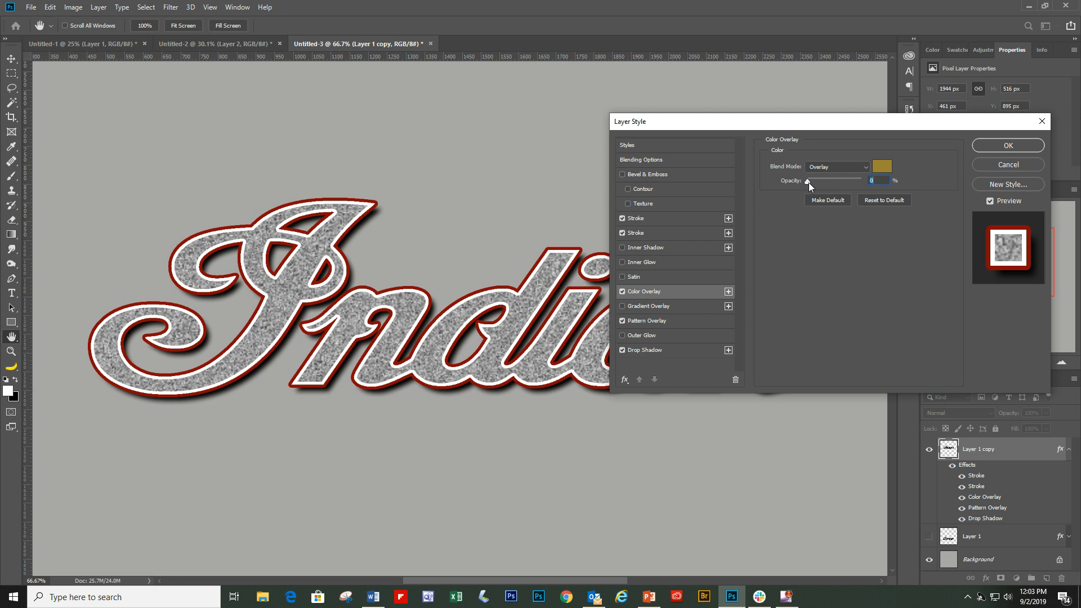
{"action": "left_click_drag", "start_coordinate": [809, 182], "coordinate": [816, 183]}
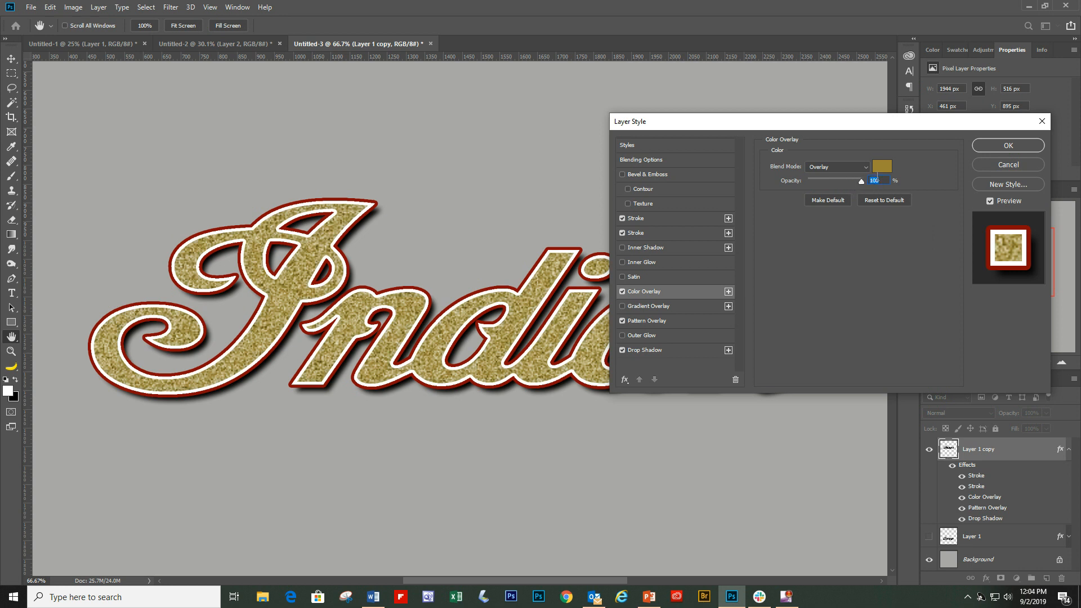
{"action": "left_click", "coordinate": [998, 146]}
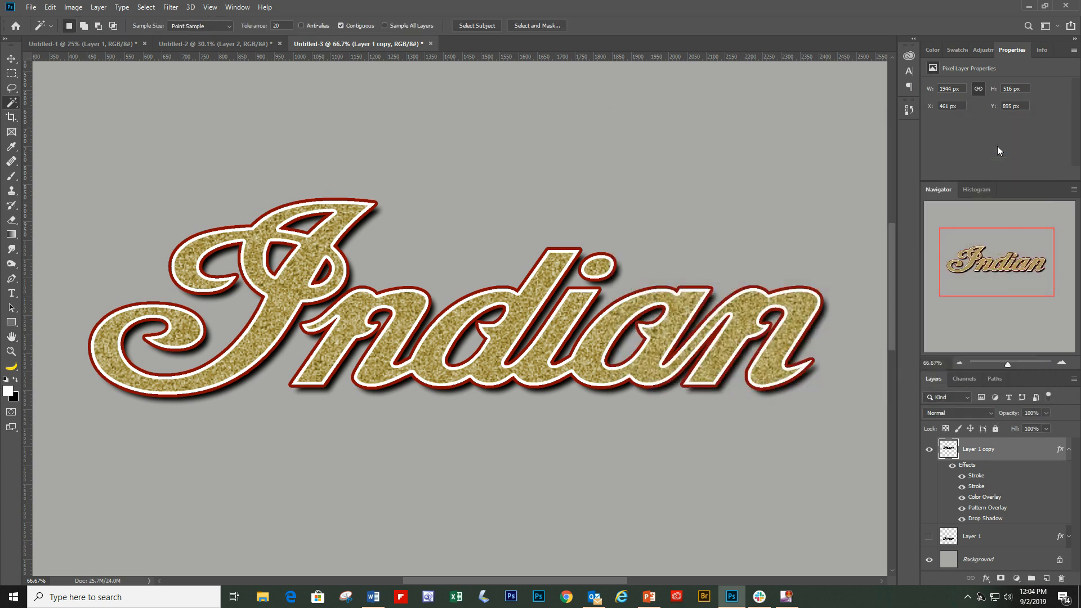
Show Layer 1 to compare its lettering with Layer 1 copy, and hide Layer 1 again
{"action": "left_click_drag", "start_coordinate": [893, 293], "coordinate": [888, 311]}
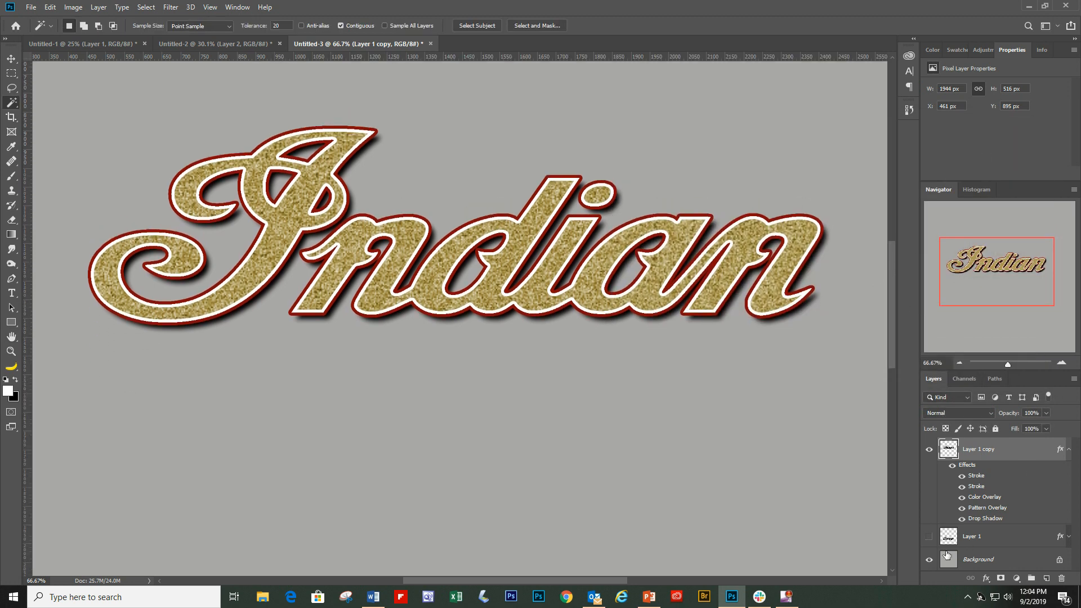
{"action": "left_click", "coordinate": [929, 539]}
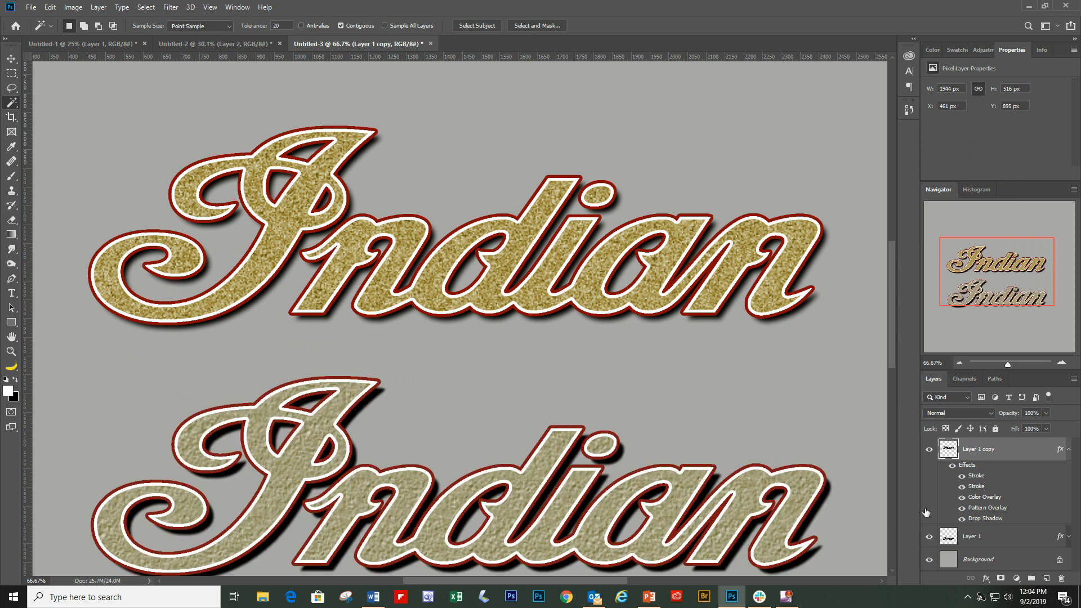
{"action": "left_click_drag", "start_coordinate": [890, 309], "coordinate": [894, 319]}
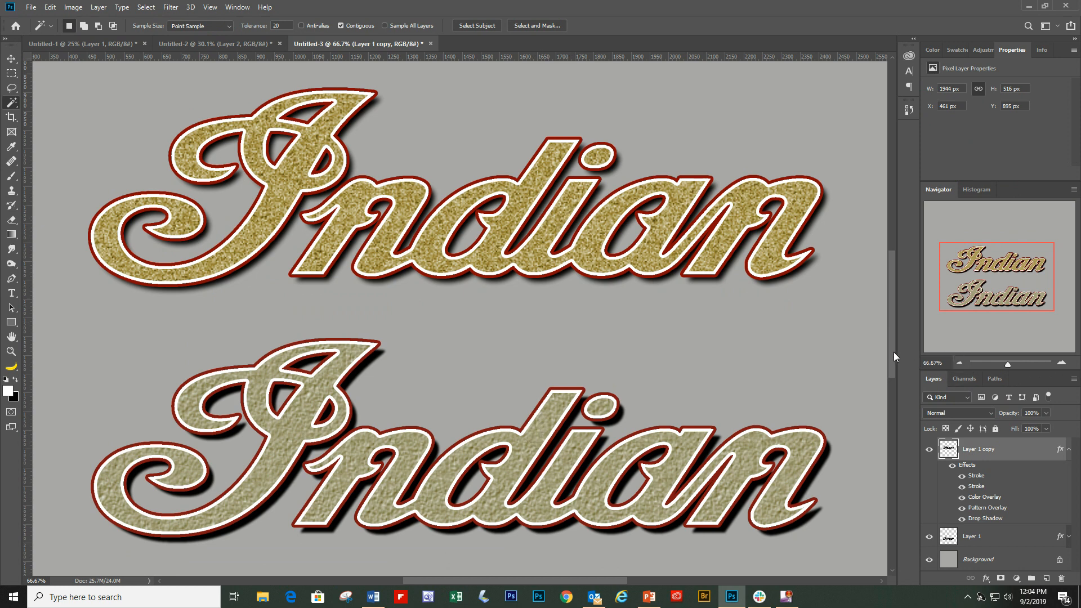
{"action": "mouse_move", "coordinate": [894, 352]}
{"action": "left_mouse_down"}
{"action": "mouse_move", "coordinate": [891, 333]}
{"action": "mouse_move", "coordinate": [897, 346]}
{"action": "left_mouse_up"}
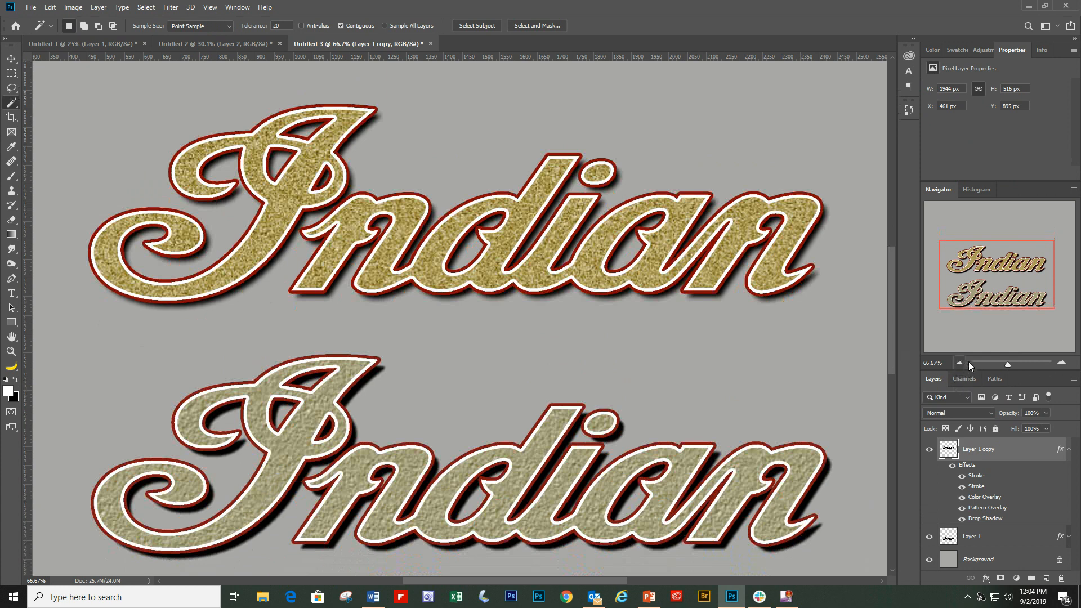
{"action": "left_click", "coordinate": [960, 363]}
{"action": "left_click", "coordinate": [960, 363]}
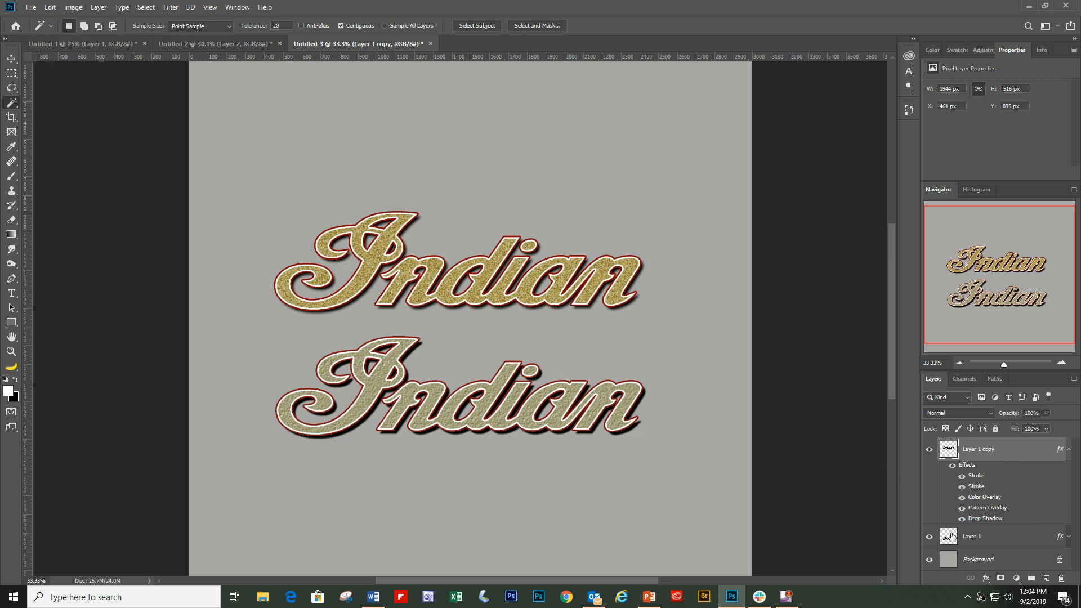
{"action": "left_click", "coordinate": [930, 539]}
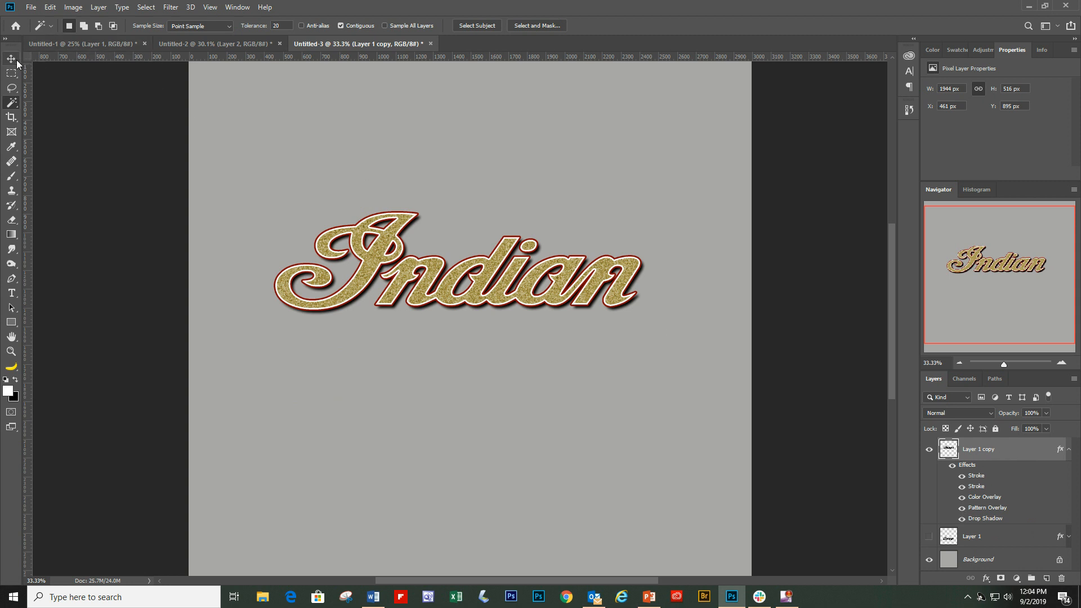
Move the gold Indian lettering down to the lower part of the canvas, at about X 473 px, Y 2254 px
{"action": "key", "text": "v"}
{"action": "left_click_drag", "start_coordinate": [499, 296], "coordinate": [494, 528]}
{"action": "scroll", "coordinate": [820, 385], "scroll_direction": "down", "scroll_amount": 2}
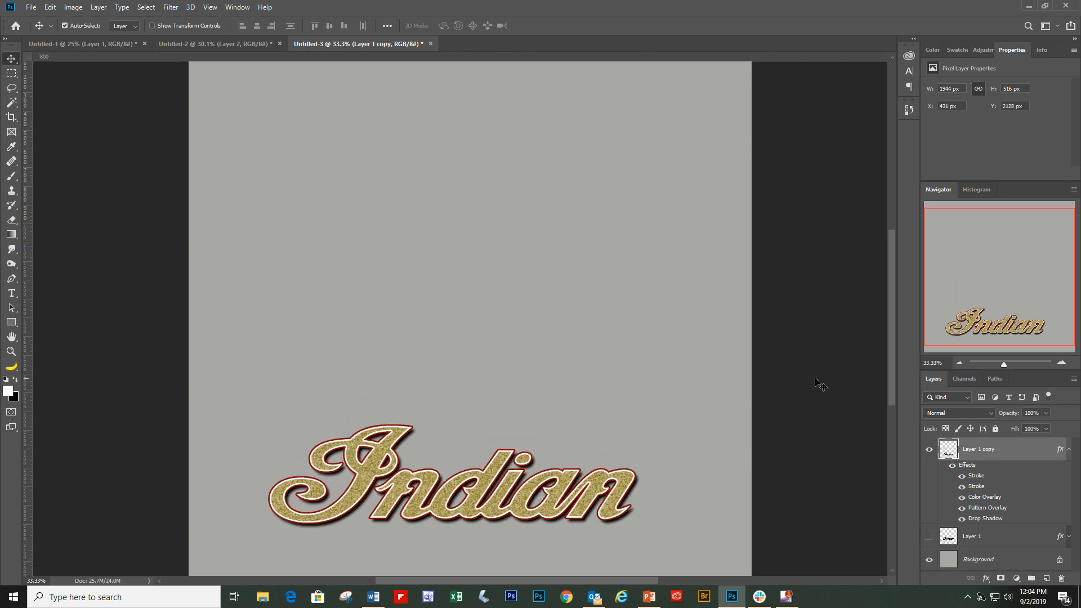
{"action": "left_click_drag", "start_coordinate": [539, 495], "coordinate": [547, 520]}
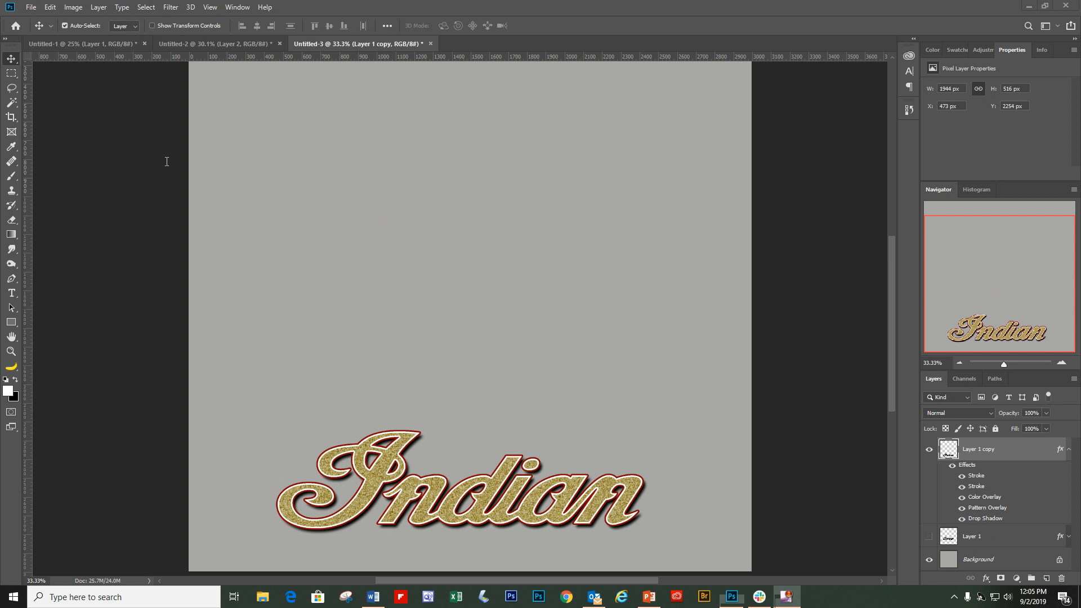
Paste the copied IBM logo into the document as a new layer
{"action": "left_click", "coordinate": [31, 7]}
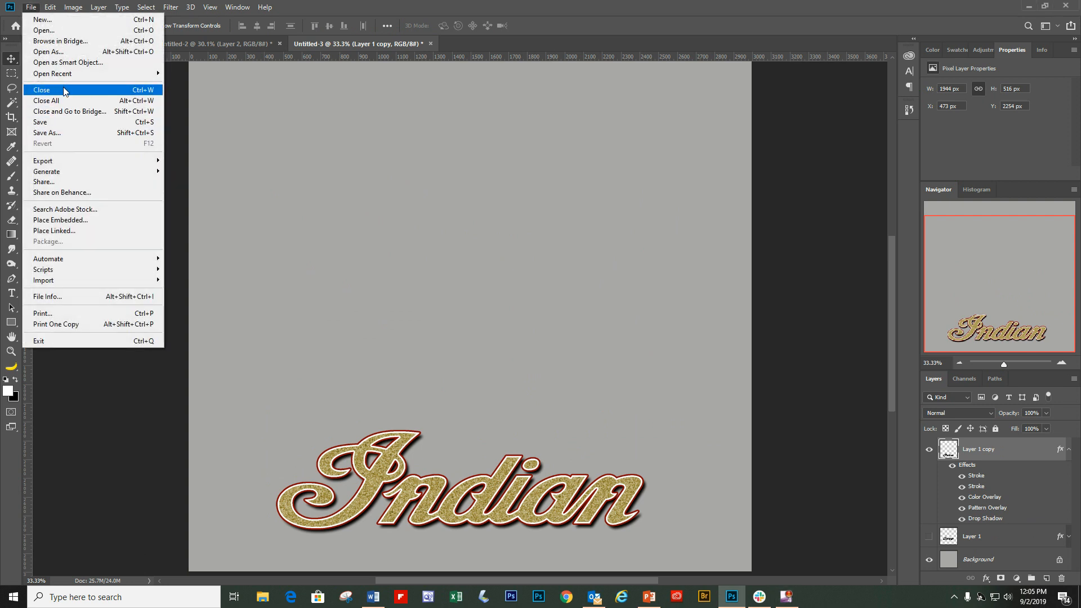
{"action": "key", "text": "Escape"}
{"action": "left_click", "coordinate": [50, 7]}
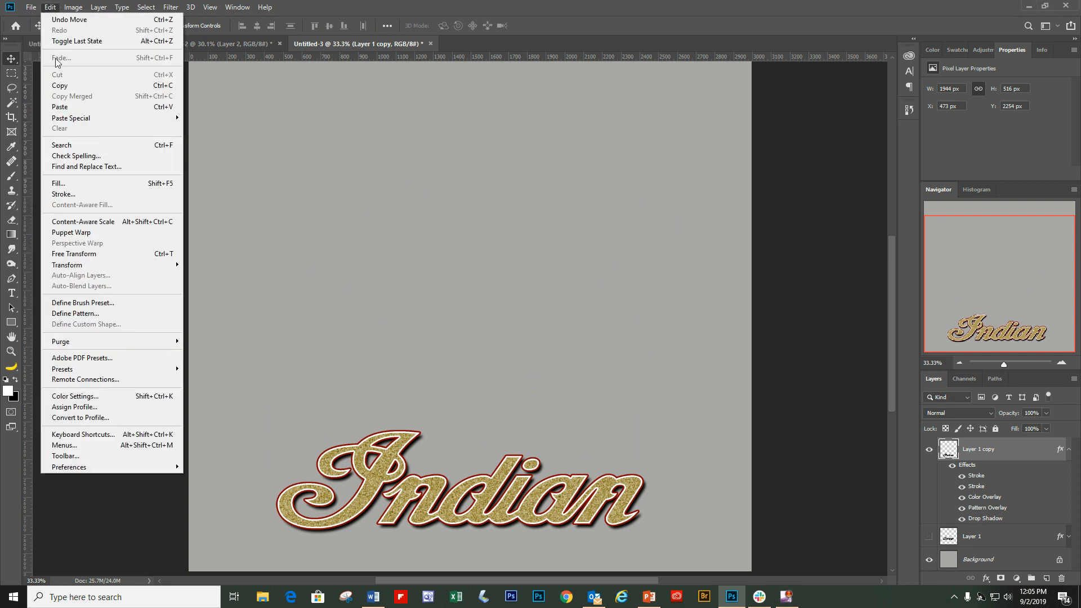
{"action": "left_click", "coordinate": [61, 107]}
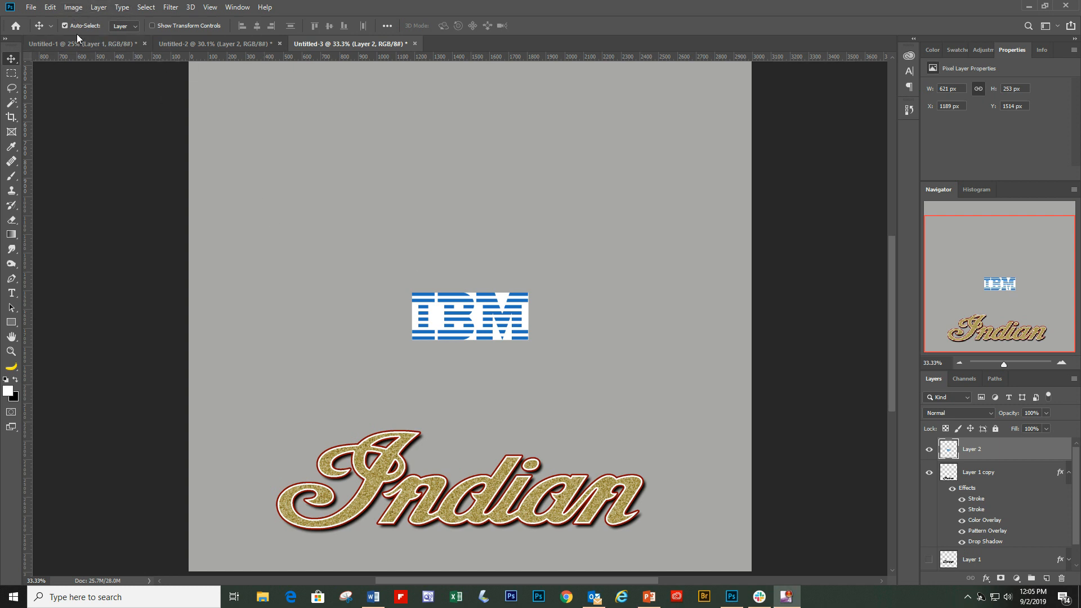
Scale the IBM logo to about 446% and center it horizontally on the canvas above the Indian lettering
{"action": "left_click", "coordinate": [37, 10]}
{"action": "mouse_move", "coordinate": [46, 8]}
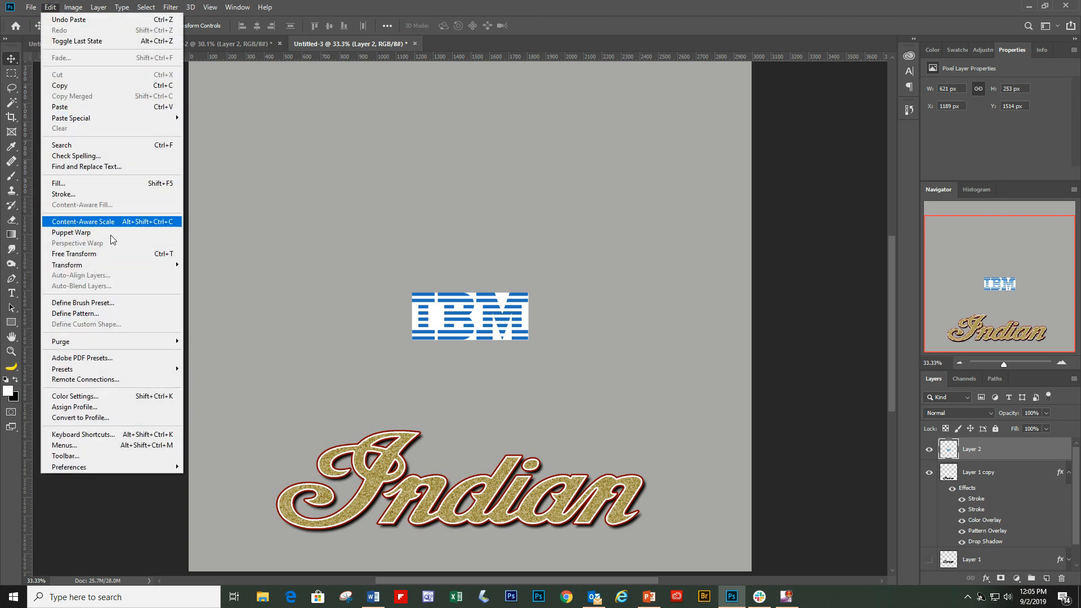
{"action": "mouse_move", "coordinate": [113, 262]}
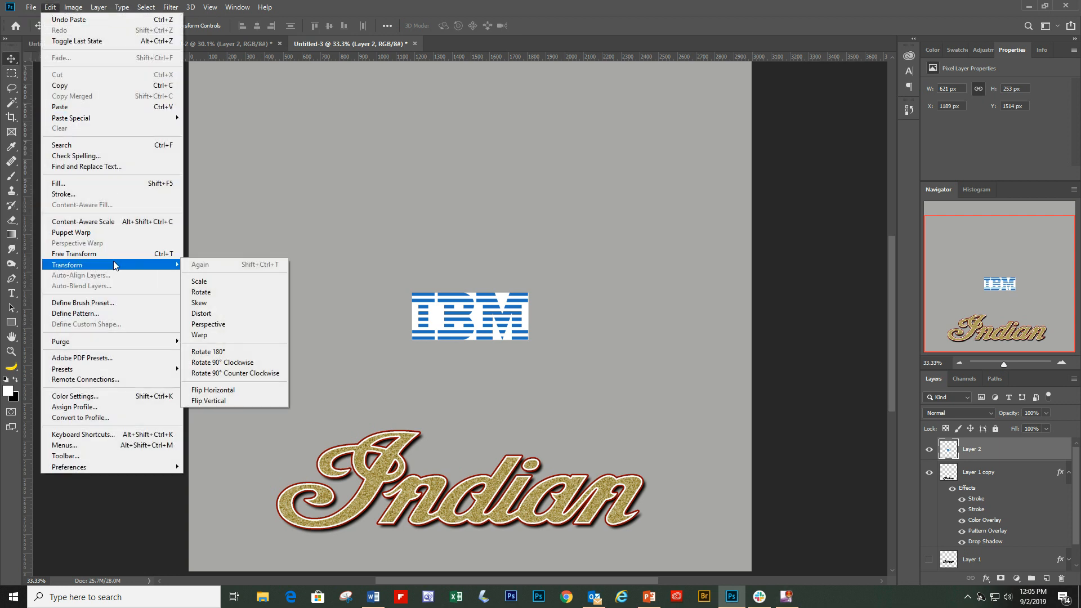
{"action": "left_click", "coordinate": [212, 281]}
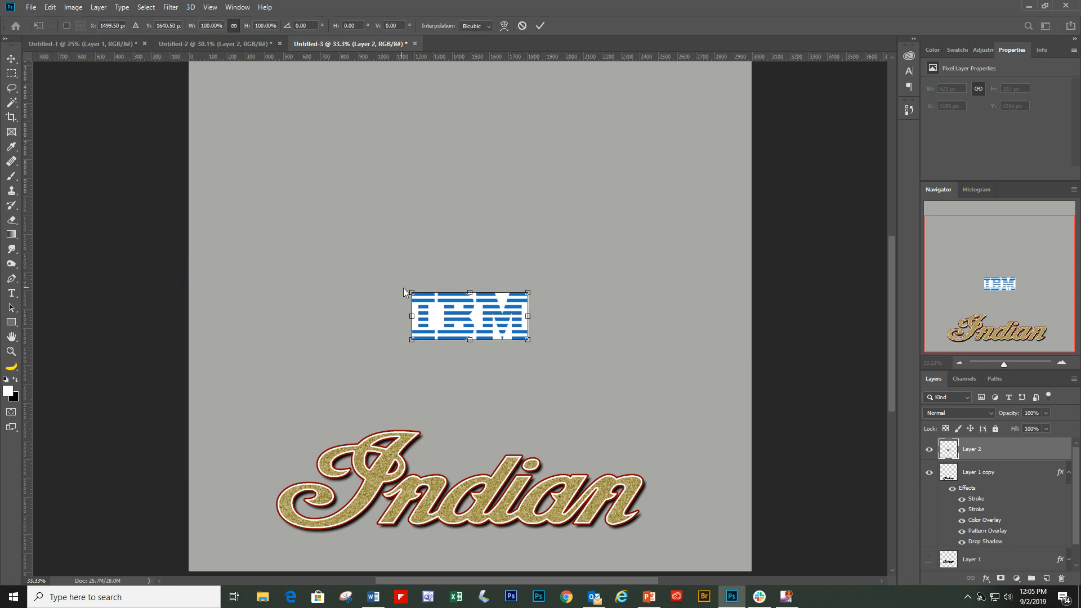
{"action": "left_click_drag", "start_coordinate": [411, 293], "coordinate": [206, 131]}
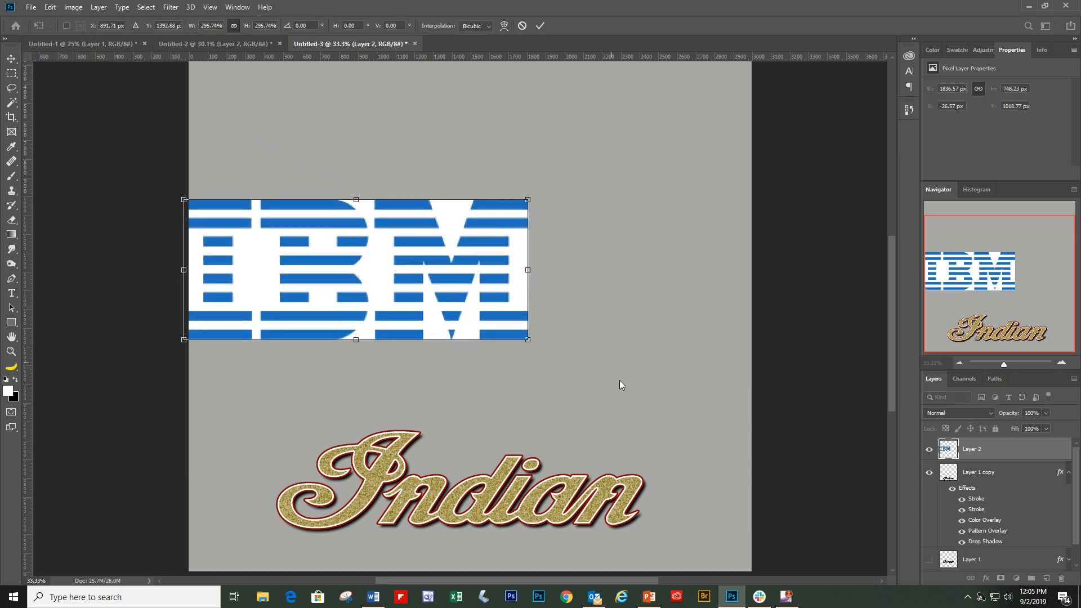
{"action": "left_click_drag", "start_coordinate": [527, 340], "coordinate": [705, 410]}
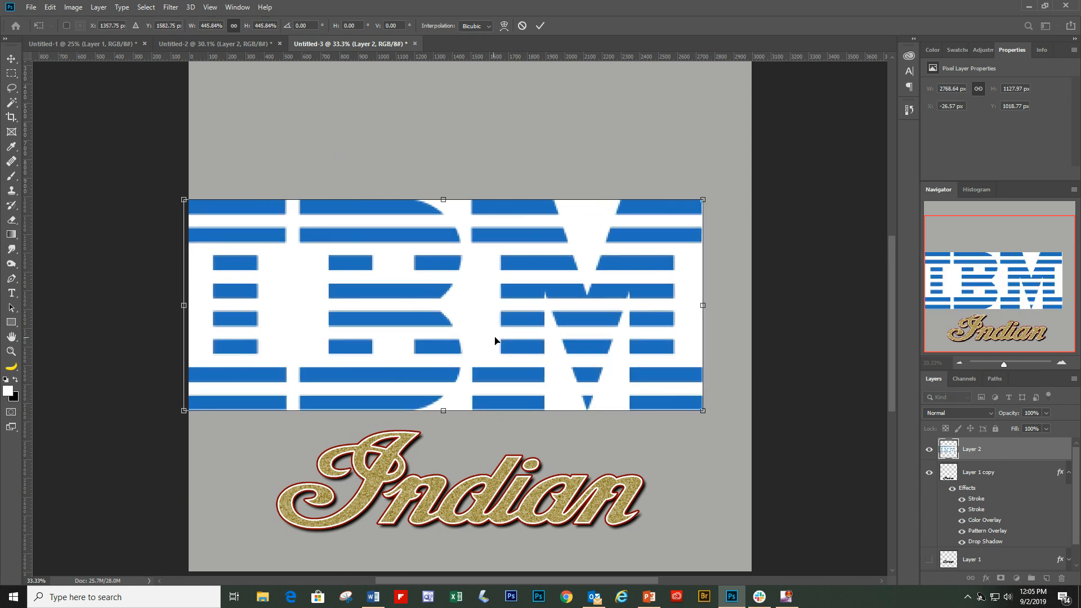
{"action": "left_click_drag", "start_coordinate": [495, 338], "coordinate": [521, 329]}
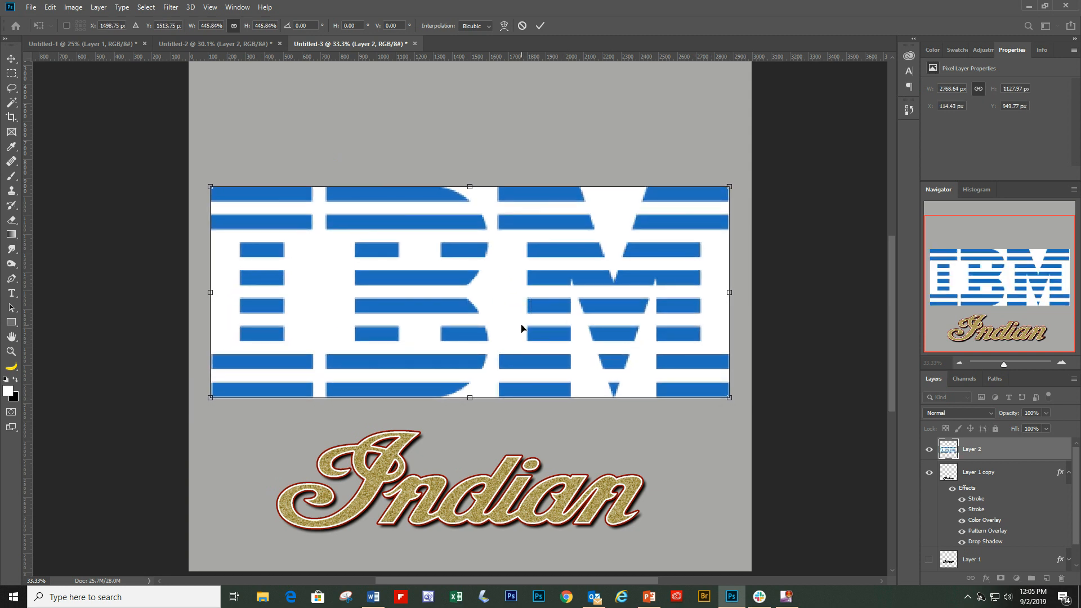
{"action": "key", "text": "Return"}
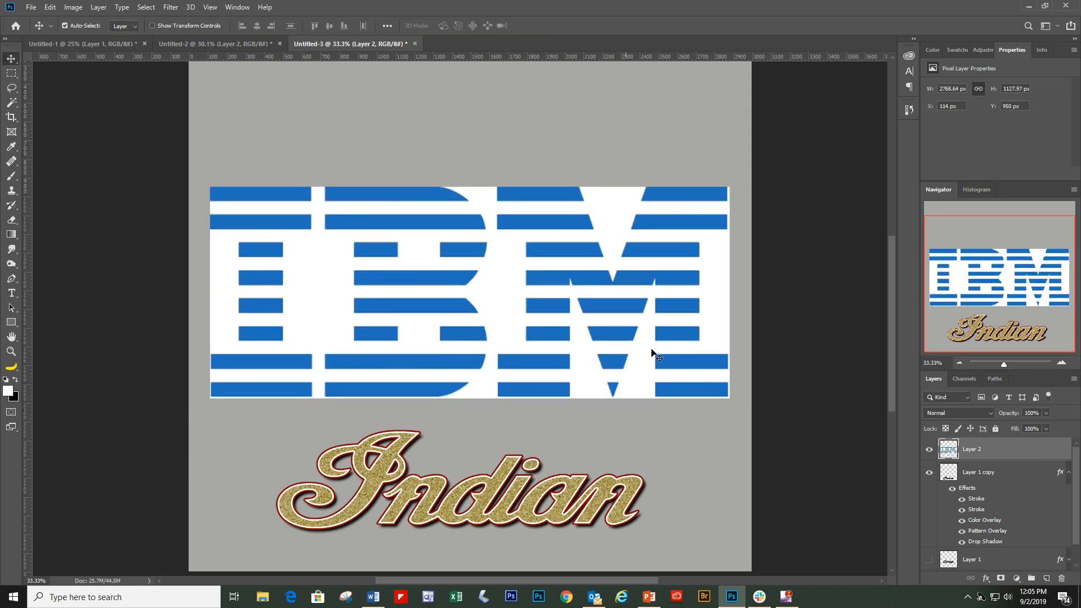
Select the white background of the IBM logo with the Magic Wand, delete it, and clear the selection
{"action": "left_click", "coordinate": [11, 102]}
{"action": "left_click", "coordinate": [325, 261]}
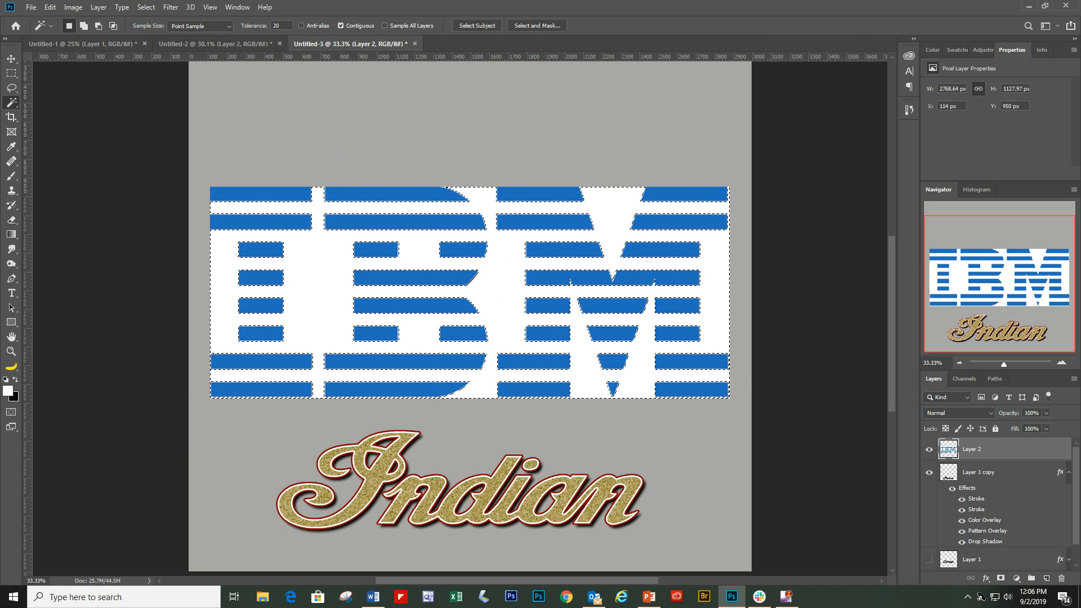
{"action": "left_click", "coordinate": [498, 276]}
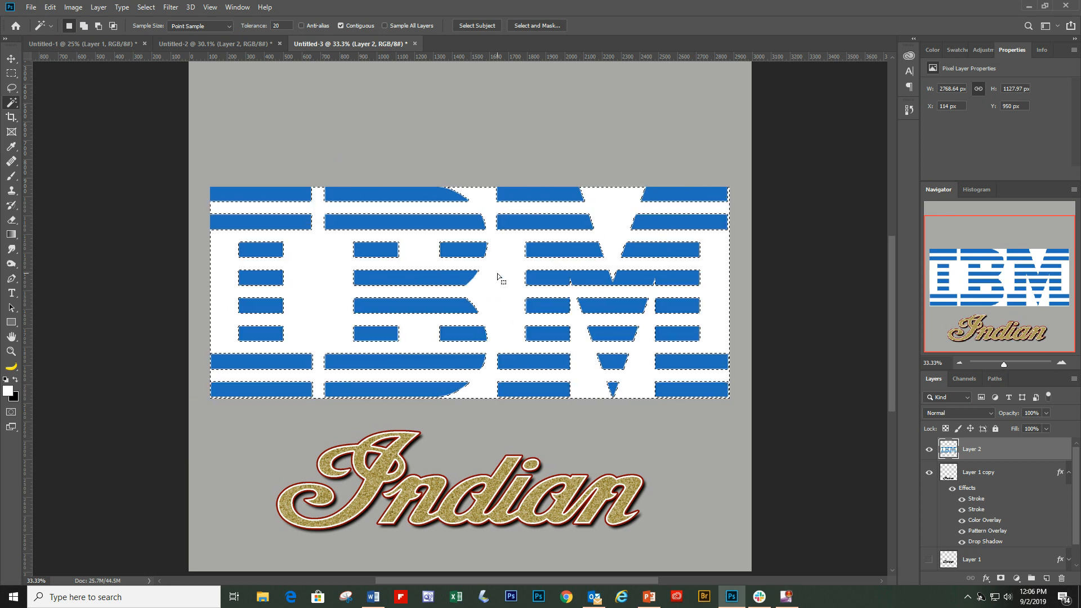
{"action": "key", "text": "Delete"}
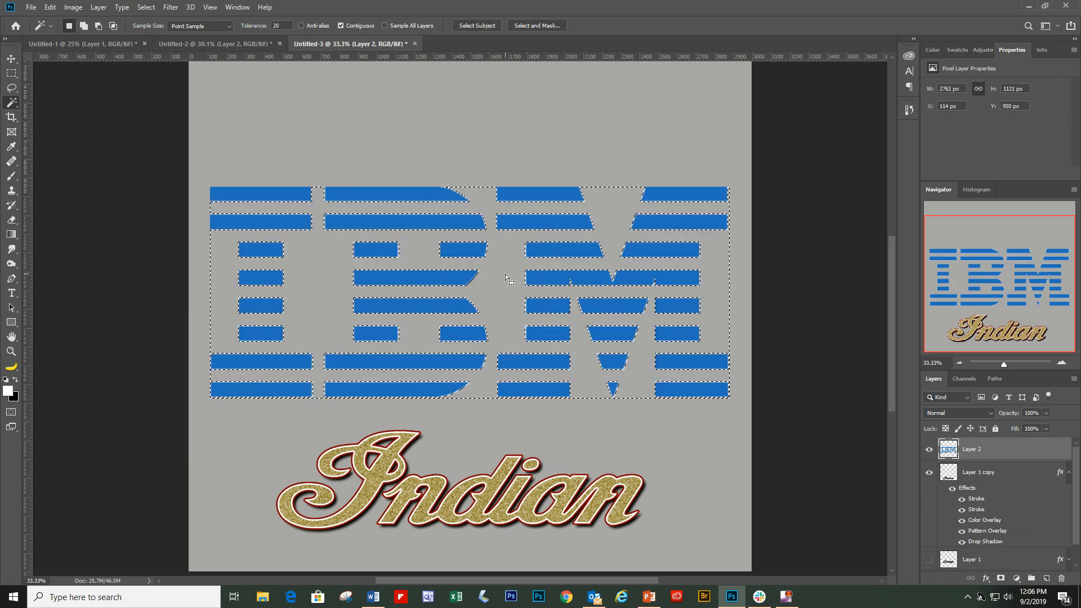
{"action": "left_click", "coordinate": [143, 8]}
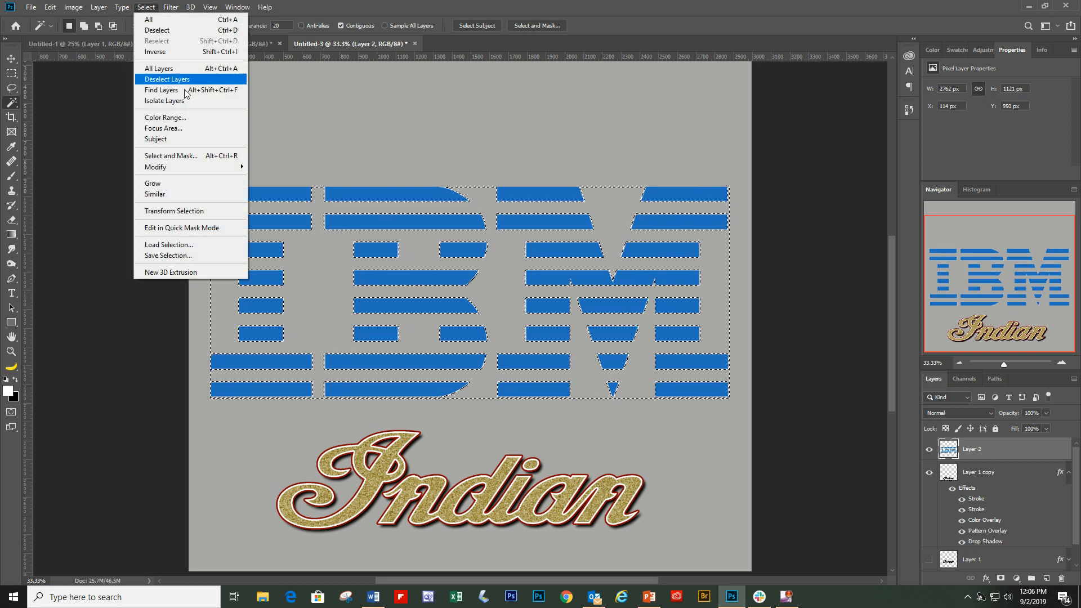
{"action": "left_click", "coordinate": [171, 31]}
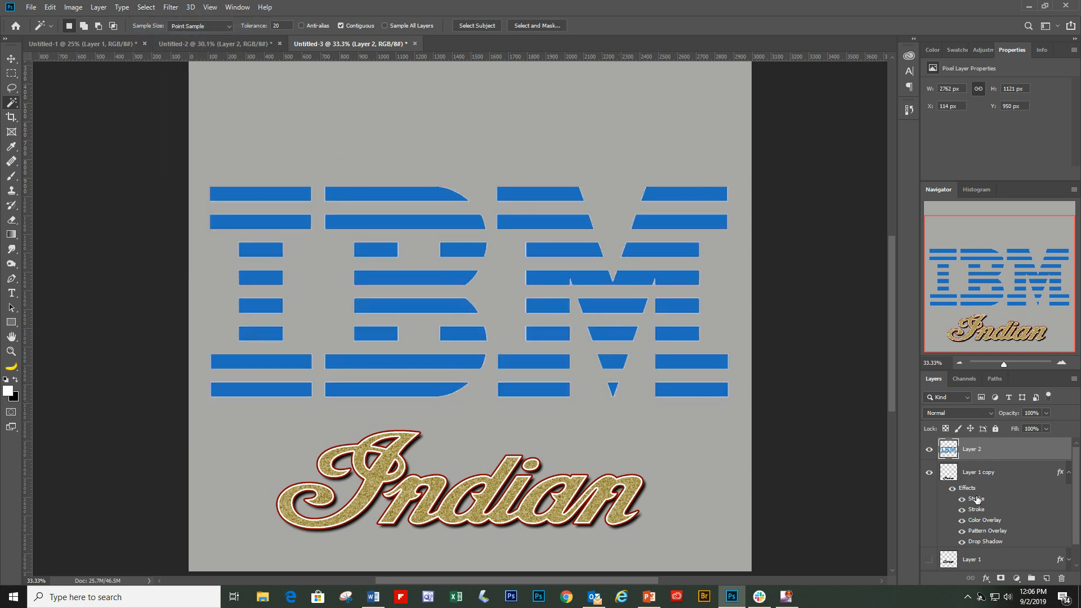
Copy all the effects from Layer 1 copy onto the IBM logo on Layer 2
{"action": "left_click", "coordinate": [1024, 476]}
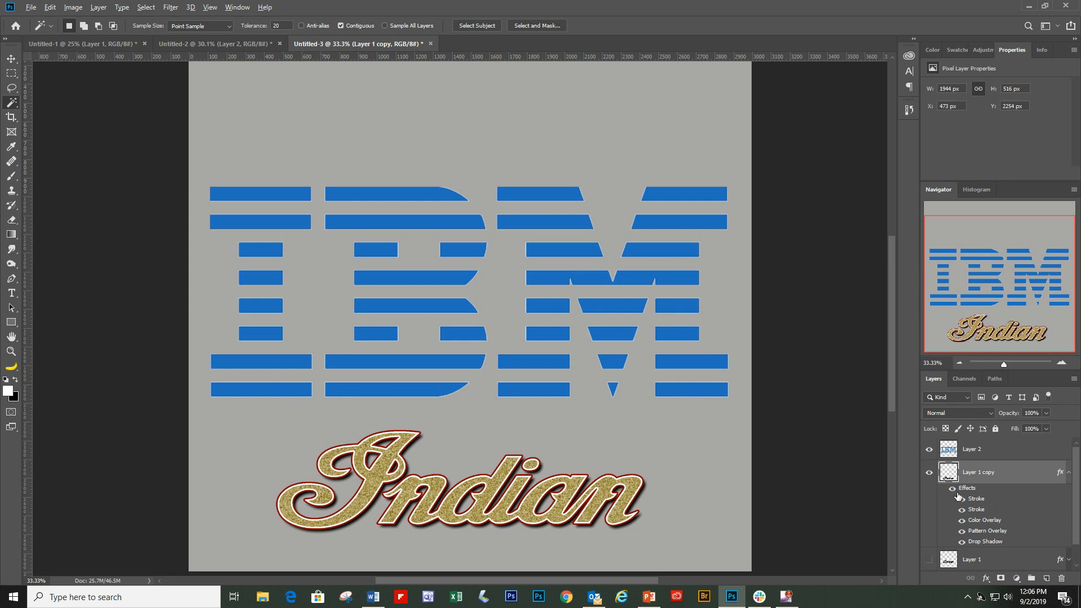
{"action": "left_click_drag", "start_coordinate": [971, 493], "coordinate": [980, 456]}
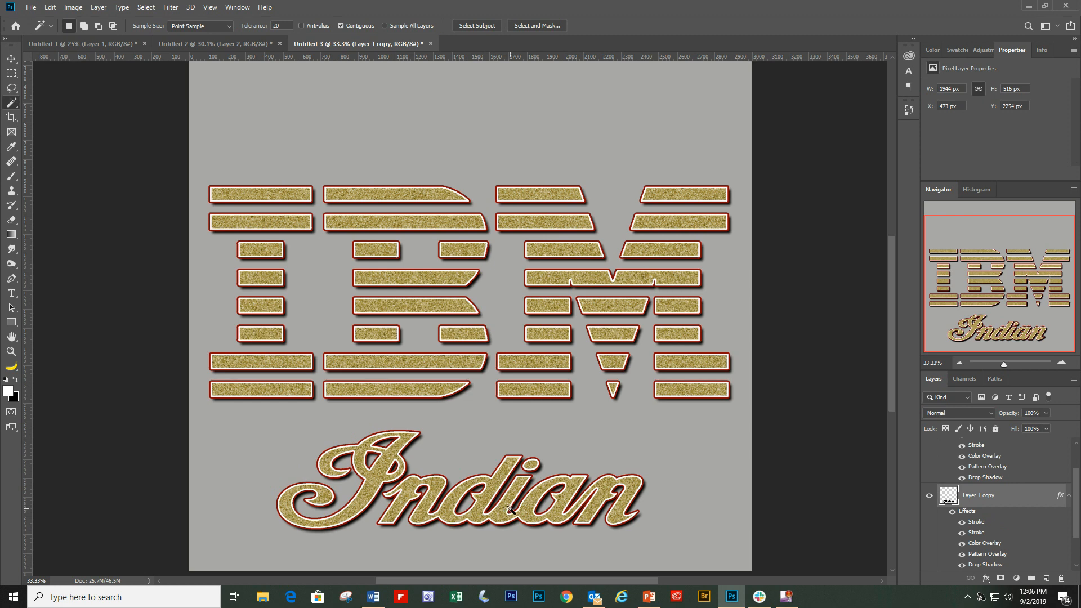
Change the Color Overlay color of the IBM logo on Layer 2 to blue 326d9a
{"action": "left_click", "coordinate": [987, 459]}
{"action": "double_click", "coordinate": [986, 459]}
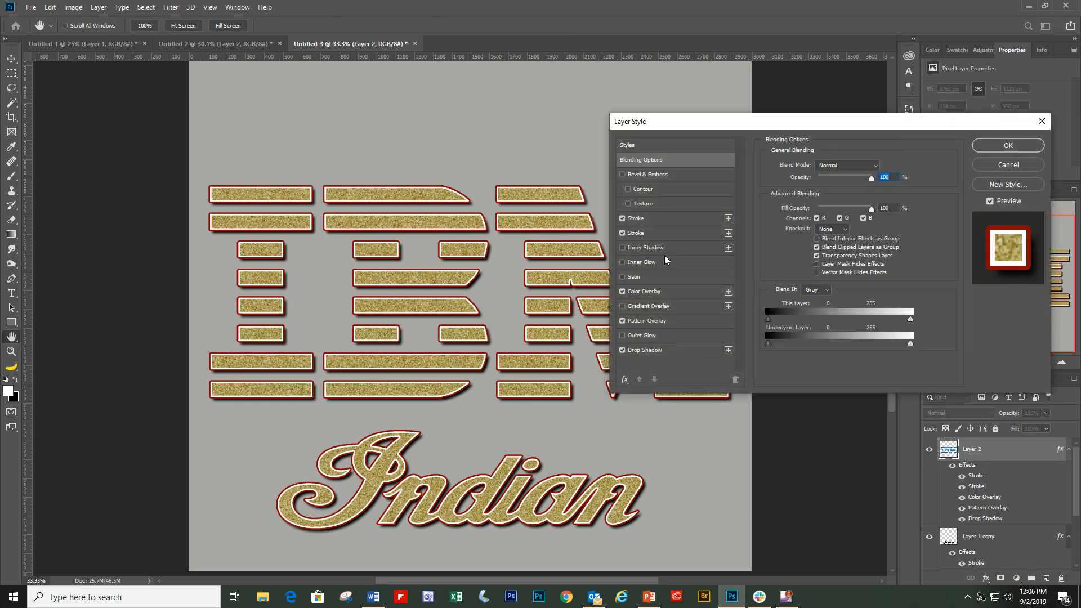
{"action": "left_click", "coordinate": [655, 291]}
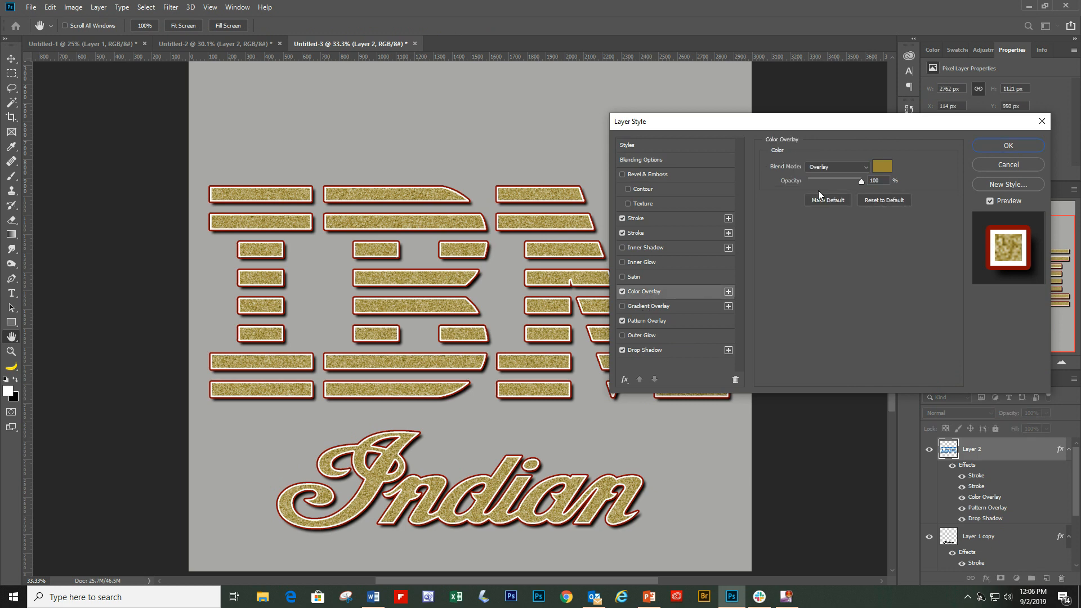
{"action": "left_click", "coordinate": [882, 167]}
{"action": "left_click", "coordinate": [914, 288]}
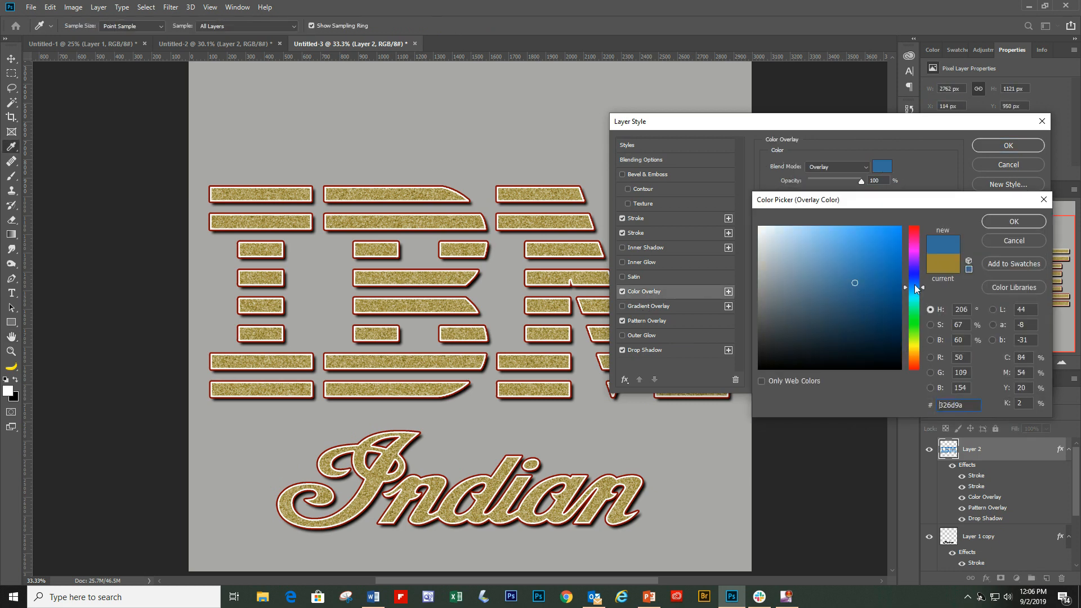
{"action": "left_click", "coordinate": [1007, 224]}
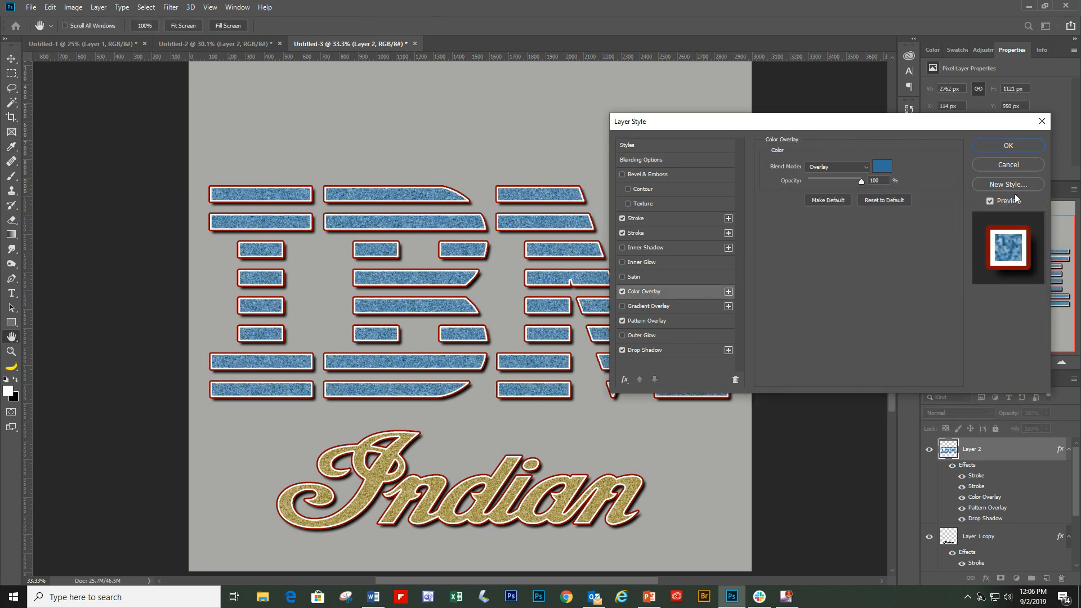
Increase the Drop Shadow distance of the IBM logo on Layer 2 to about 45 px and apply the layer style
{"action": "left_click", "coordinate": [651, 351]}
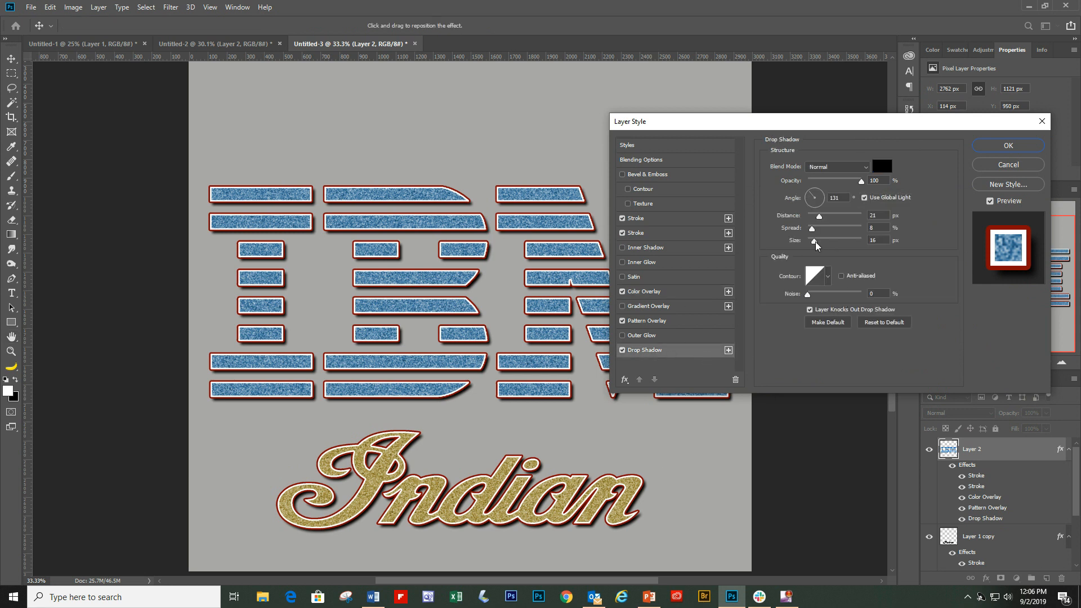
{"action": "left_click_drag", "start_coordinate": [819, 218], "coordinate": [835, 220]}
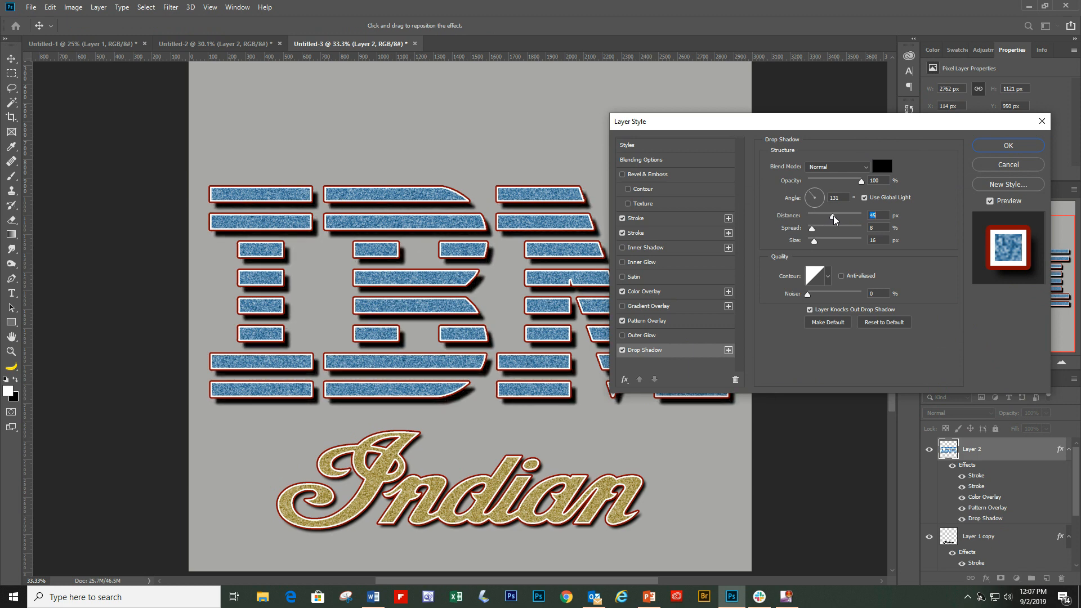
{"action": "left_click", "coordinate": [1009, 146]}
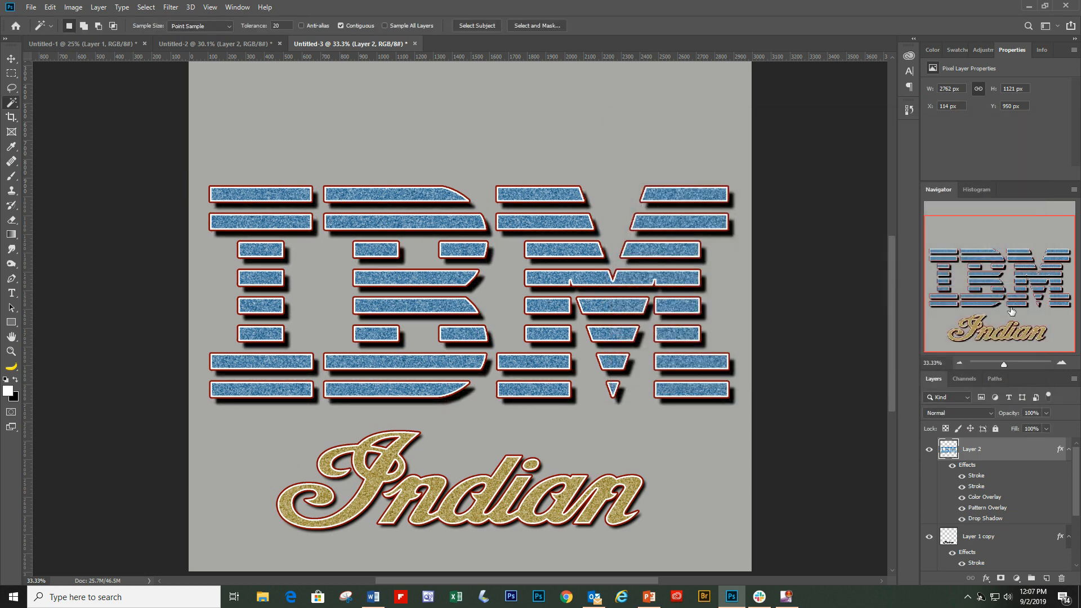
Toggle all the effects of Layer 1 copy off and back on to compare the Indian lettering with and without styling
{"action": "left_click", "coordinate": [959, 364]}
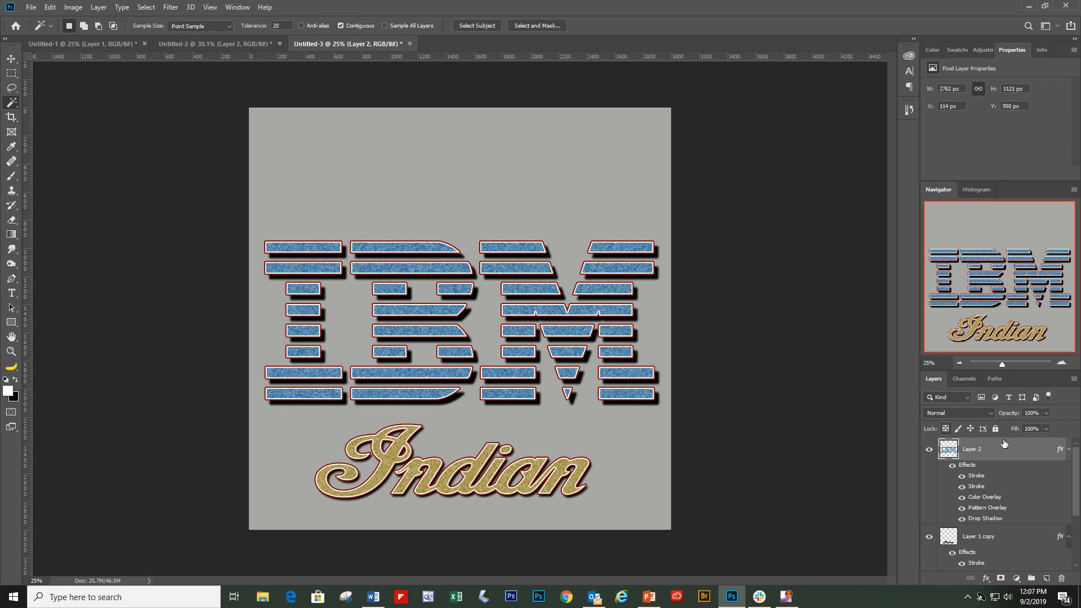
{"action": "left_click_drag", "start_coordinate": [1080, 508], "coordinate": [1076, 546]}
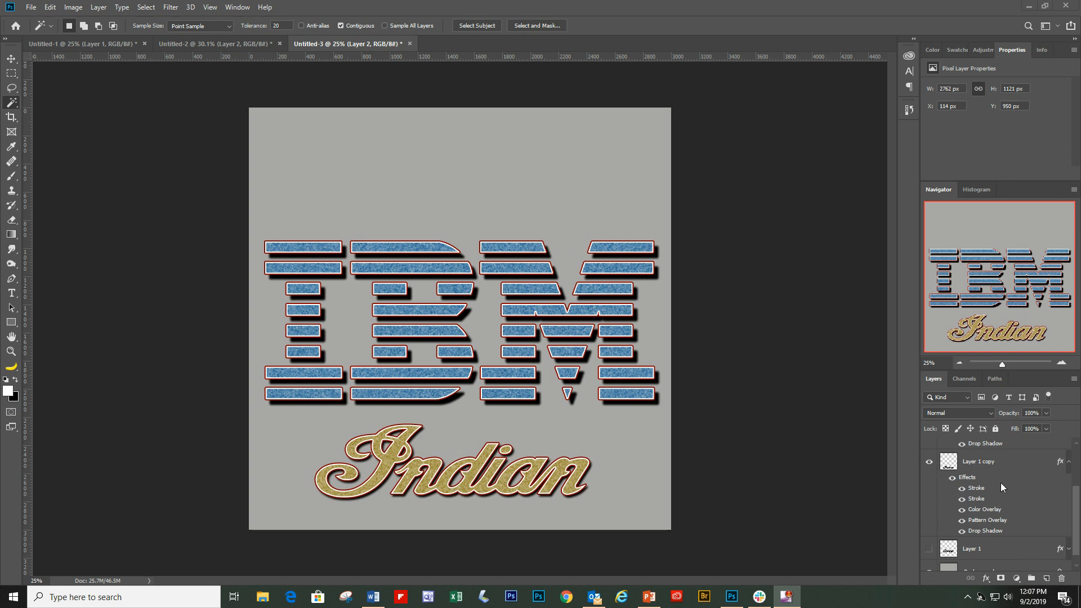
{"action": "left_click", "coordinate": [952, 479]}
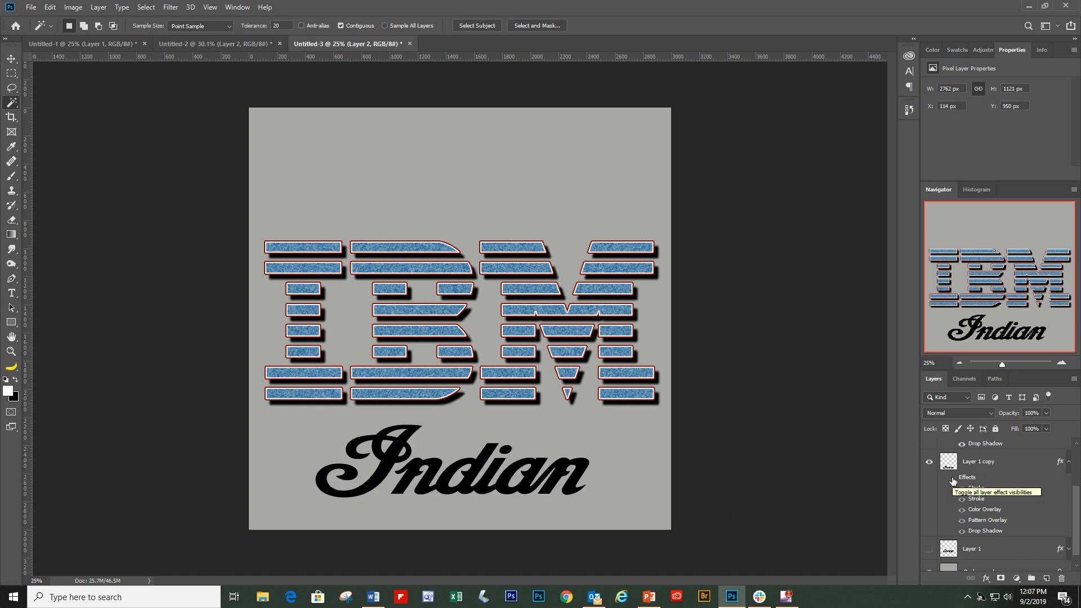
{"action": "left_click", "coordinate": [952, 479]}
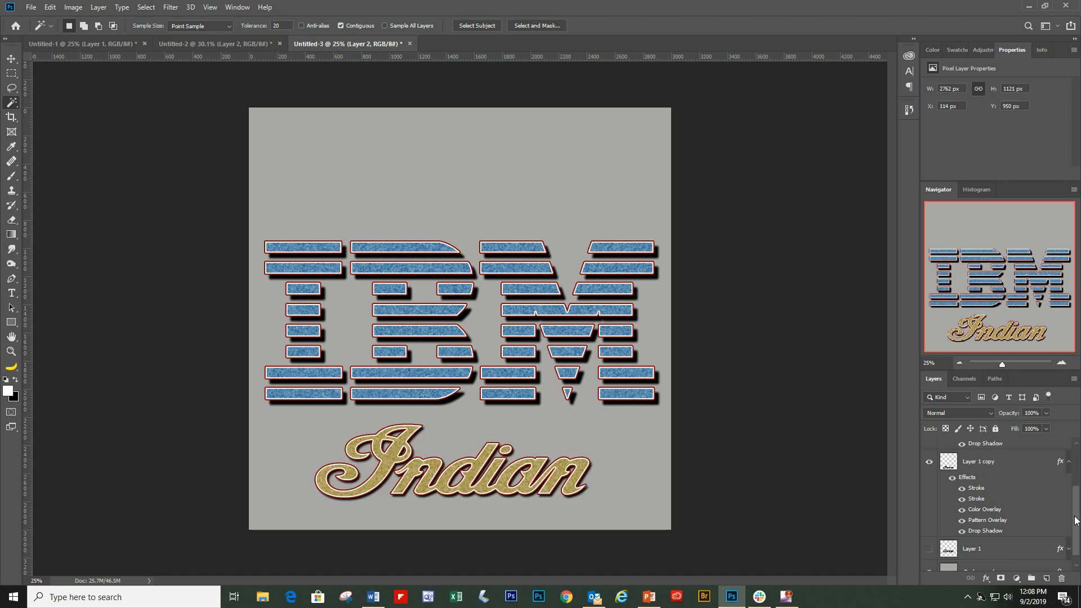
Toggle all the effects of Layer 2 off and back on to compare the plain and styled IBM logo
{"action": "left_click_drag", "start_coordinate": [1077, 521], "coordinate": [1075, 463]}
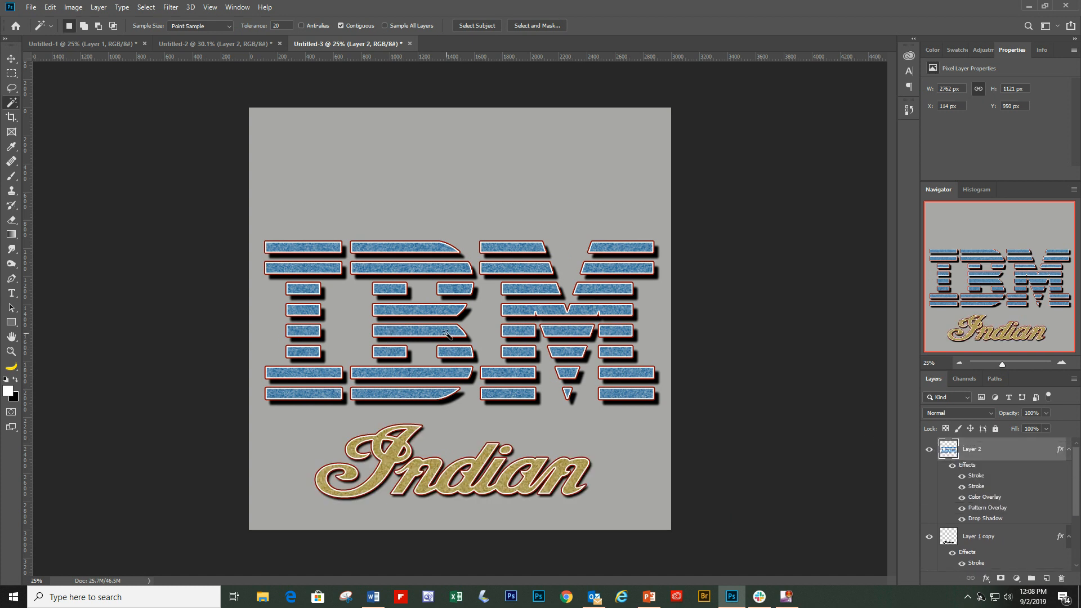
{"action": "left_click", "coordinate": [952, 467]}
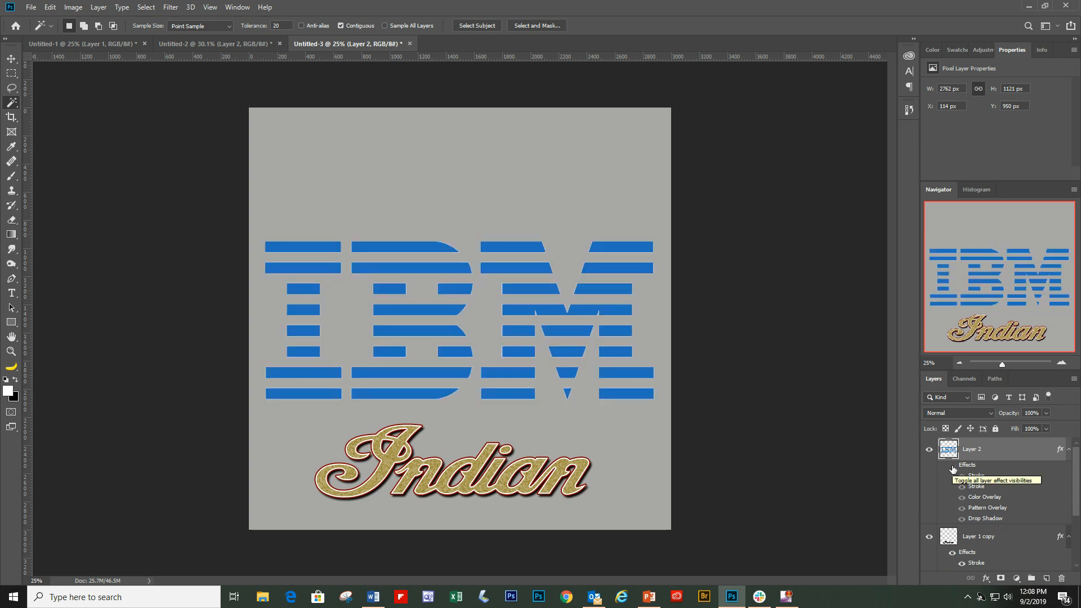
{"action": "left_click", "coordinate": [952, 467]}
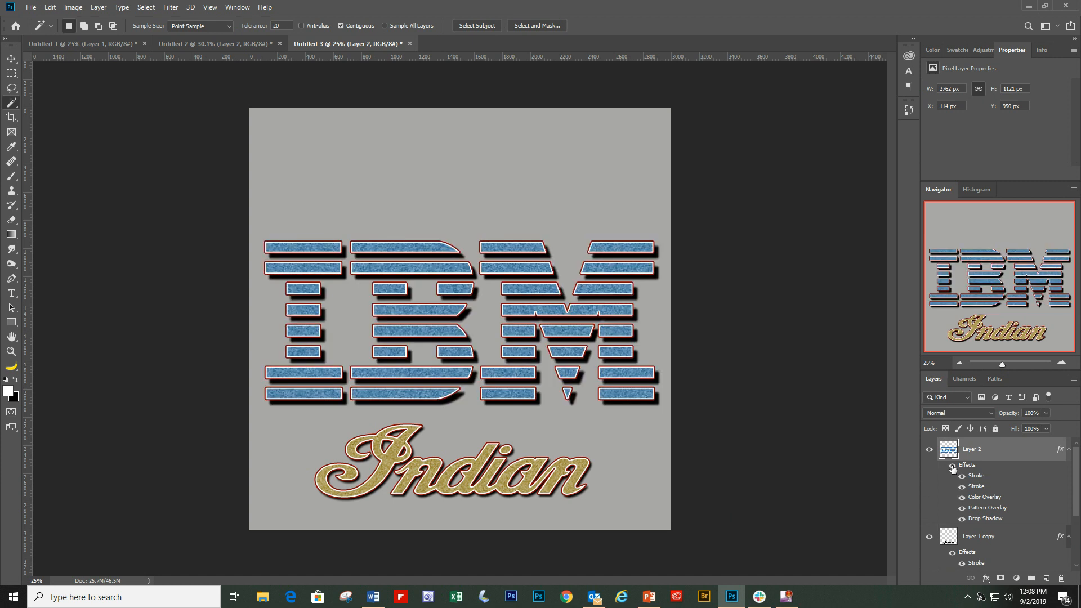